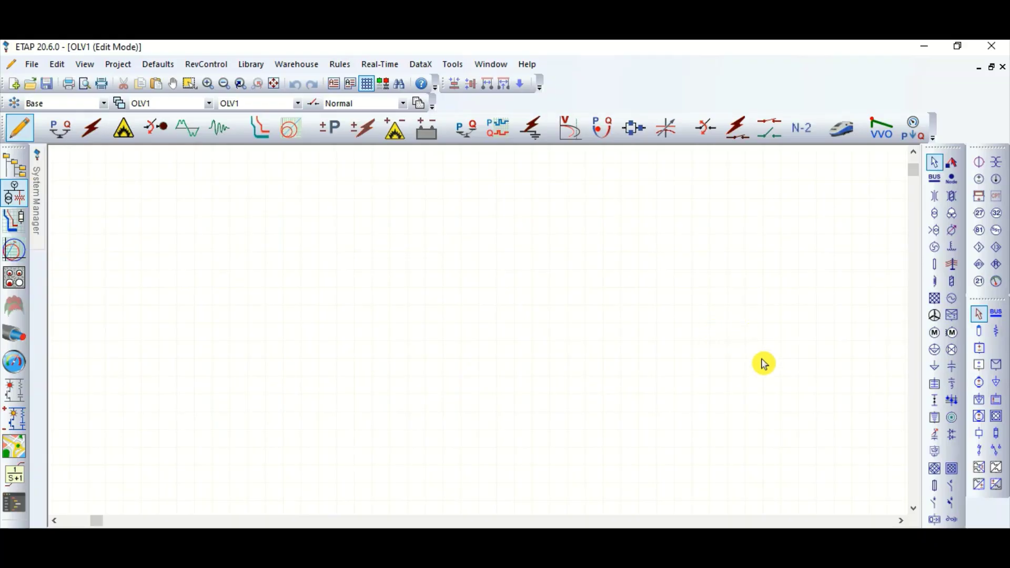
Place a synchronous generator in the lower part of the one-line diagram and move its label below and beside the symbol.
left_click(951, 299)
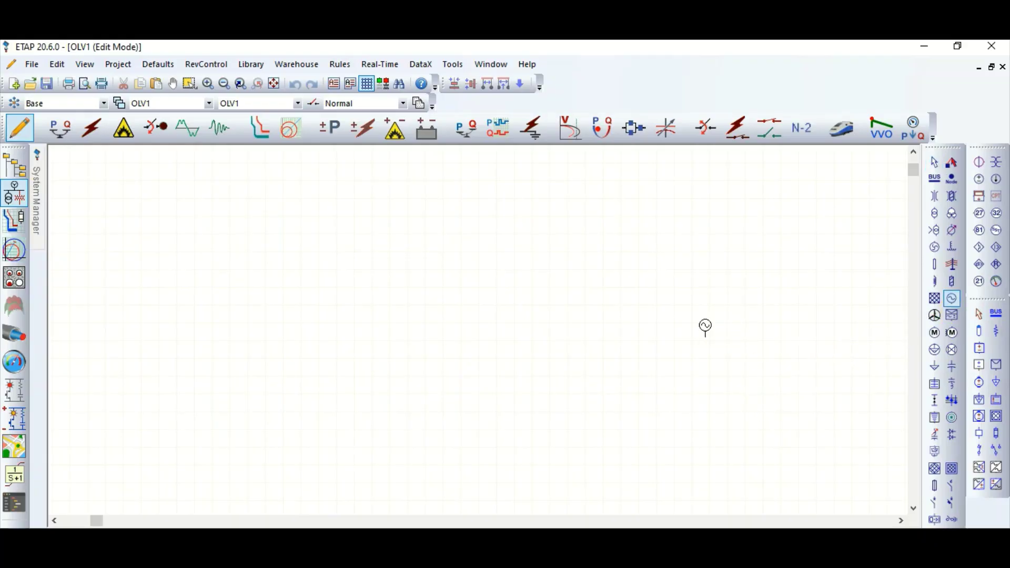
left_click(354, 400)
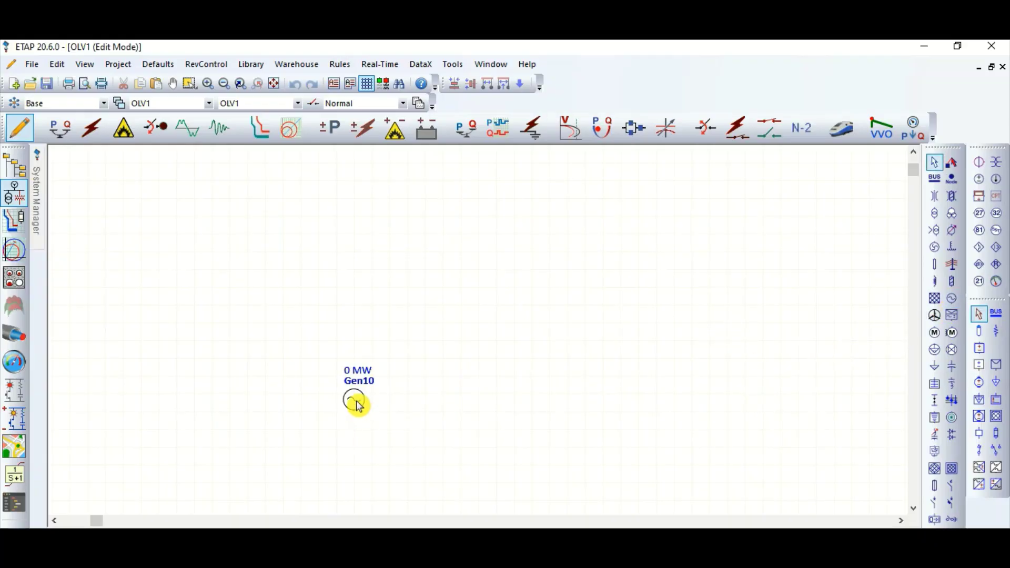
left_click(354, 401)
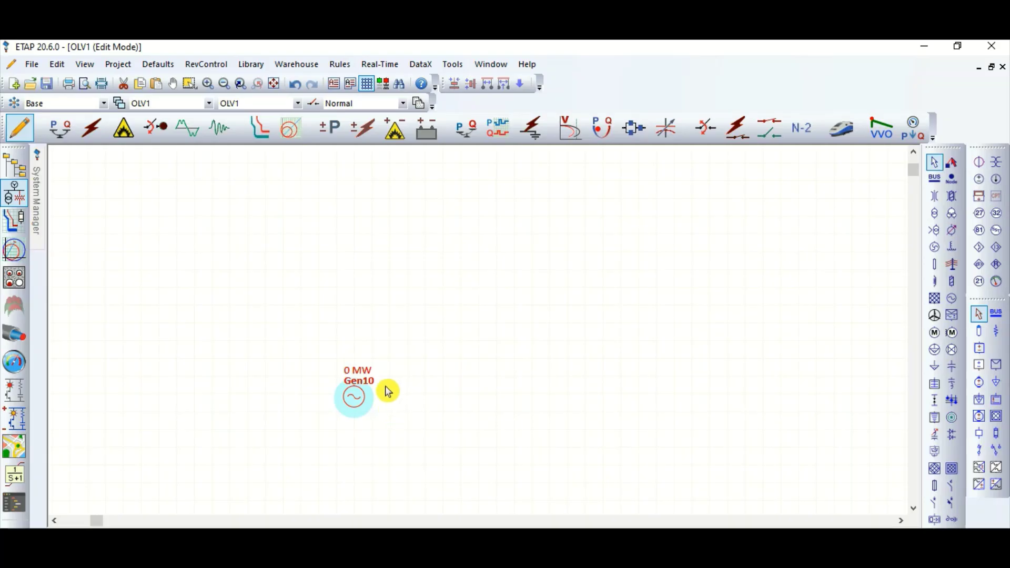
left_click_drag(370, 380, 381, 391)
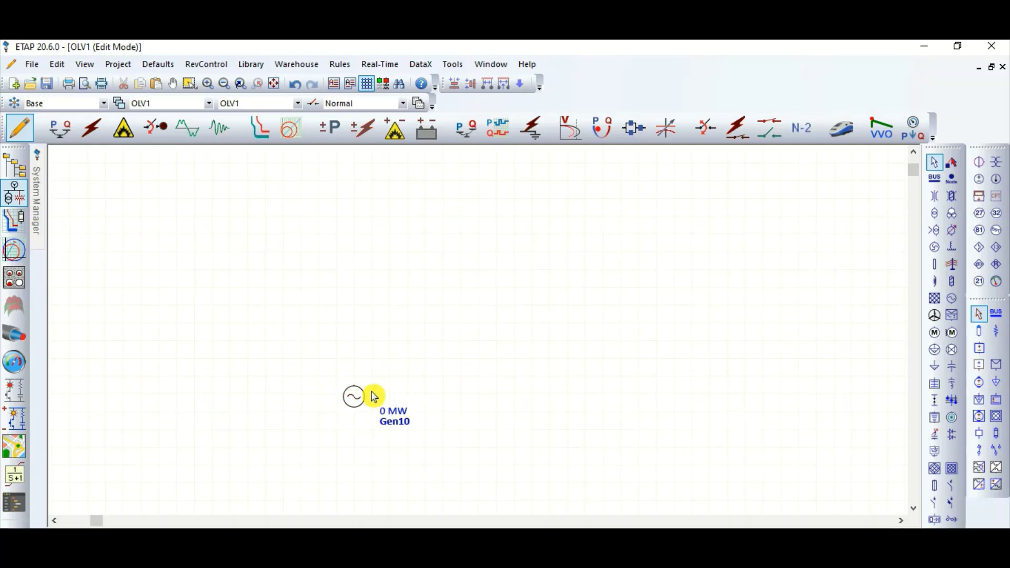
Review the generator's rating data and the operation modes in its general information, leaving the settings as they are.
left_click(354, 395)
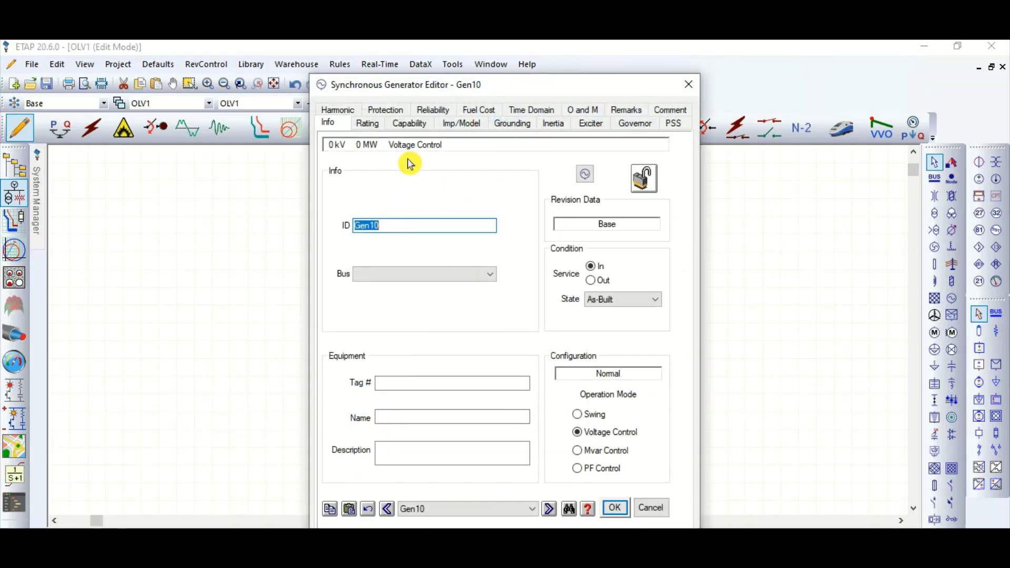
left_click(367, 124)
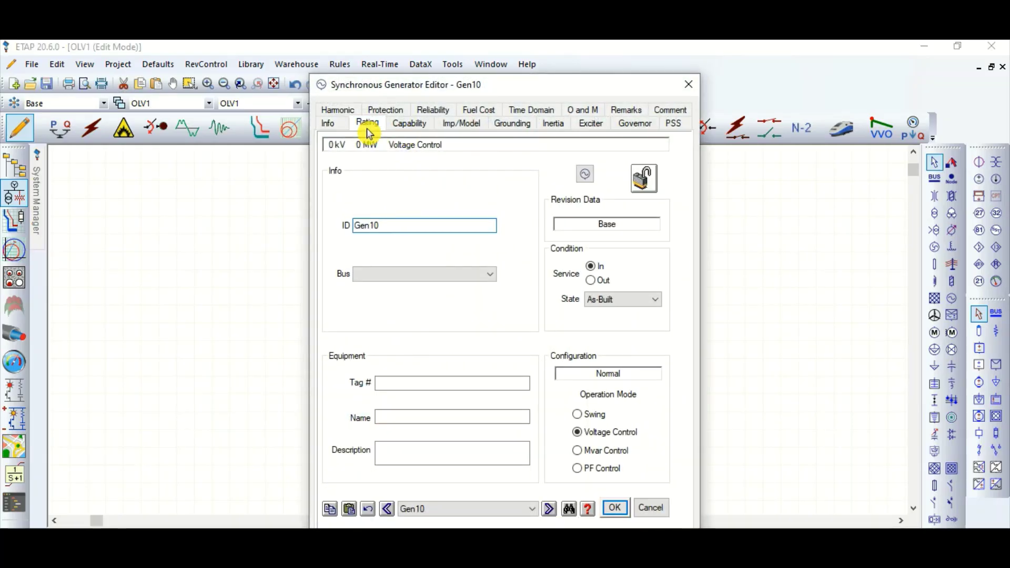
left_click(334, 127)
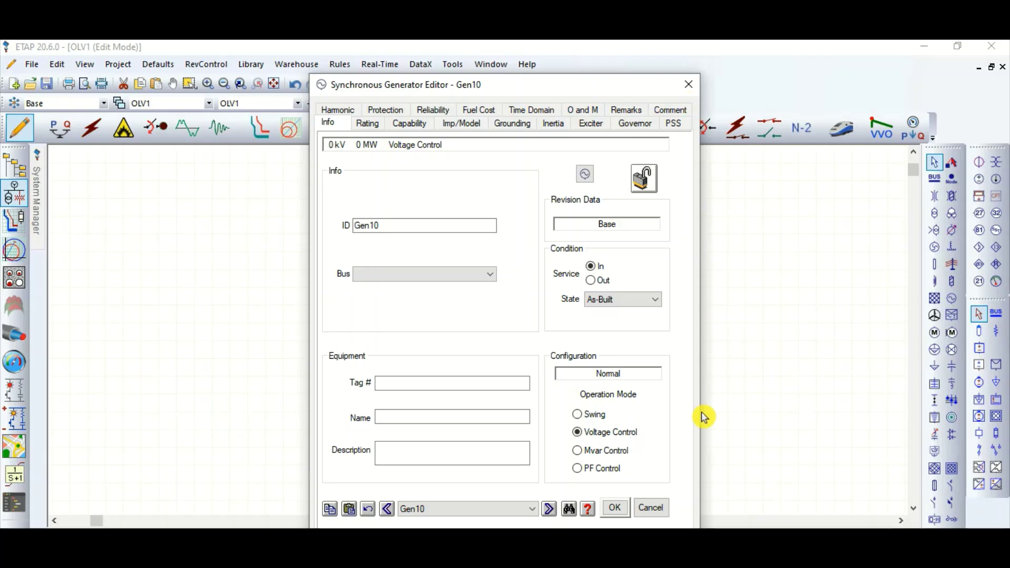
left_click(657, 508)
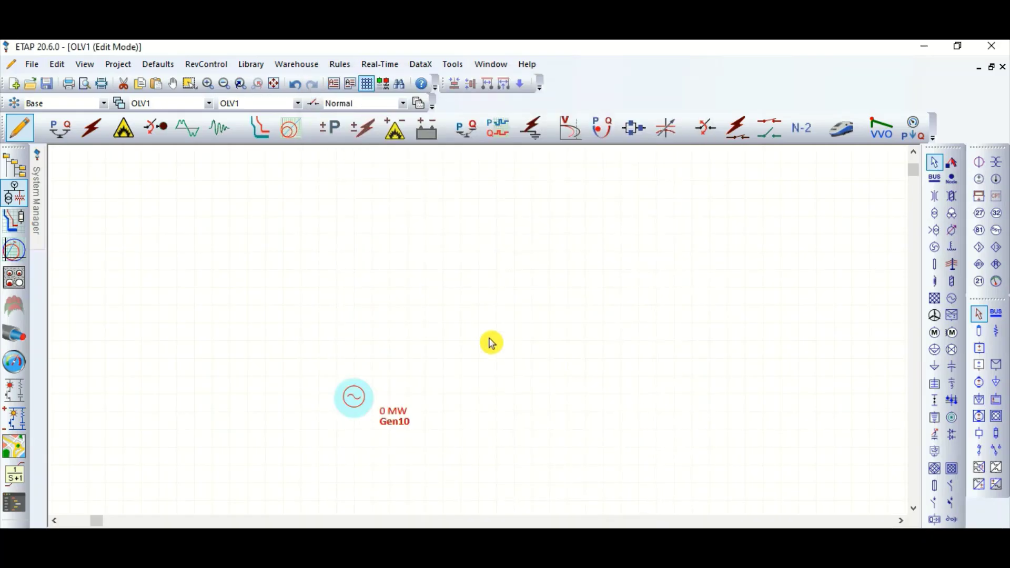
left_click(438, 324)
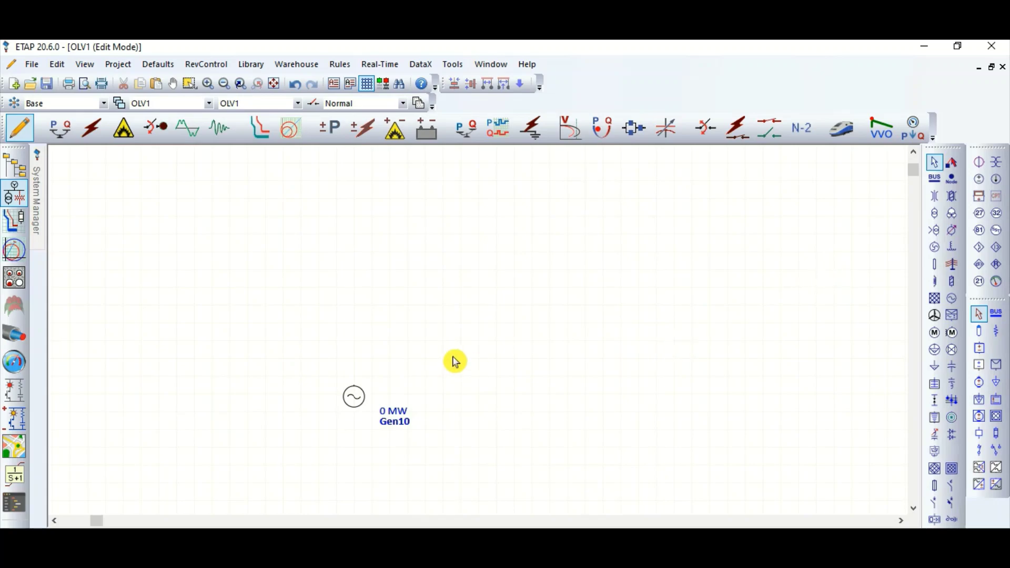
Shift the generator slightly down, place a bus above it and connect the generator to that bus.
left_click_drag(355, 397, 347, 415)
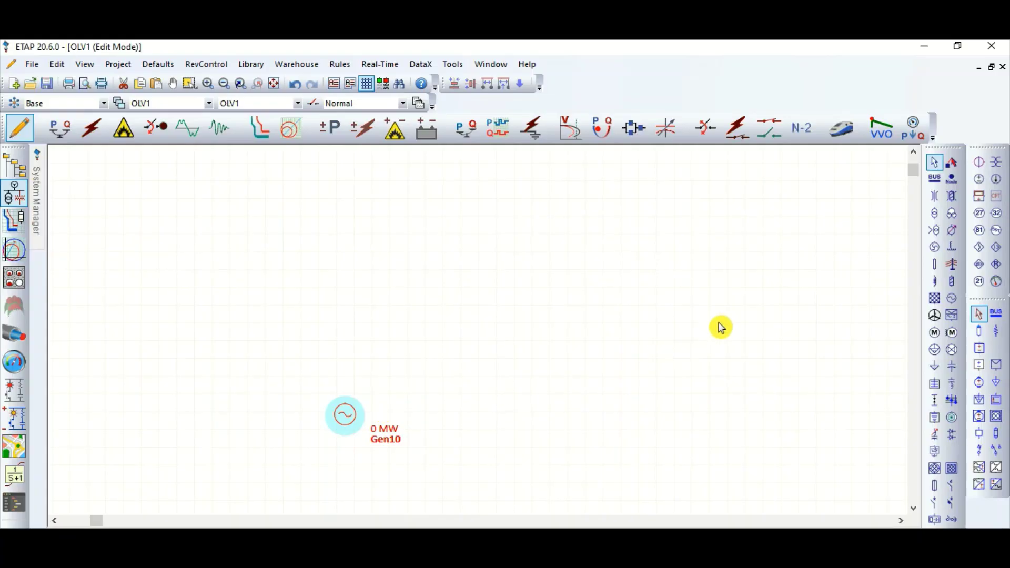
left_click(934, 179)
left_click(345, 347)
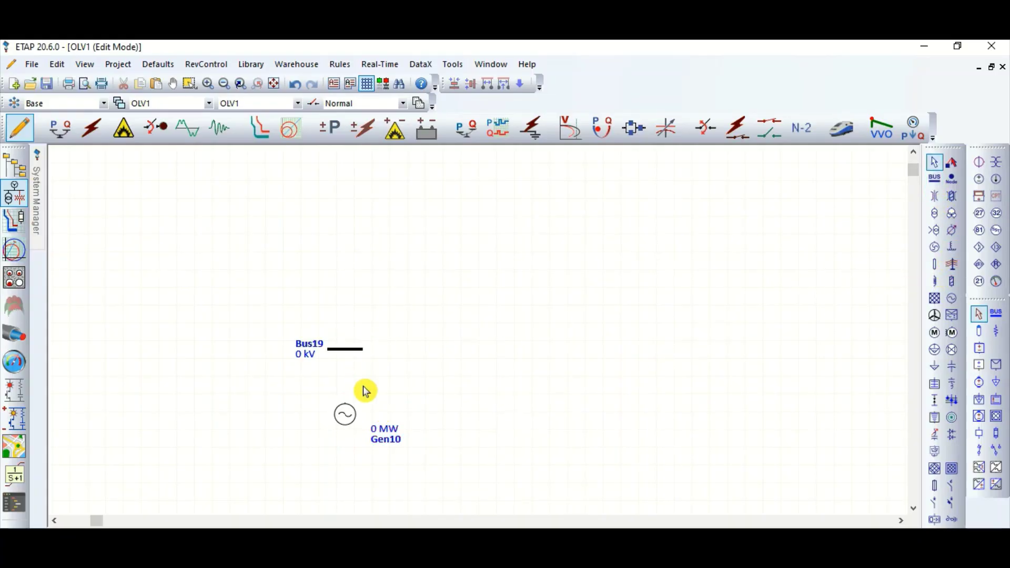
left_click_drag(346, 408, 346, 348)
Place a second bus above the first and connect a two-winding transformer between the two buses.
left_click(935, 179)
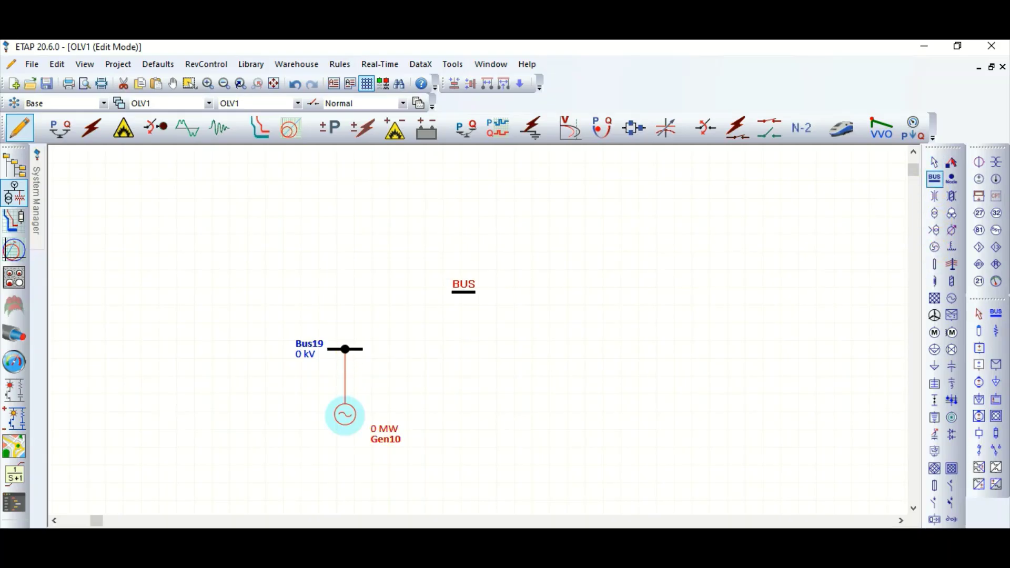
left_click(345, 242)
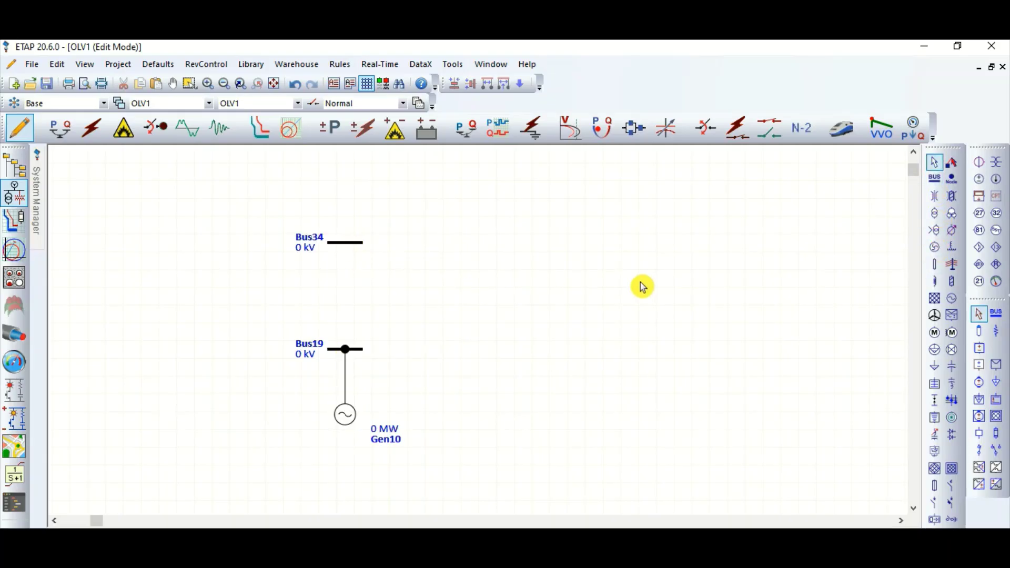
left_click(934, 213)
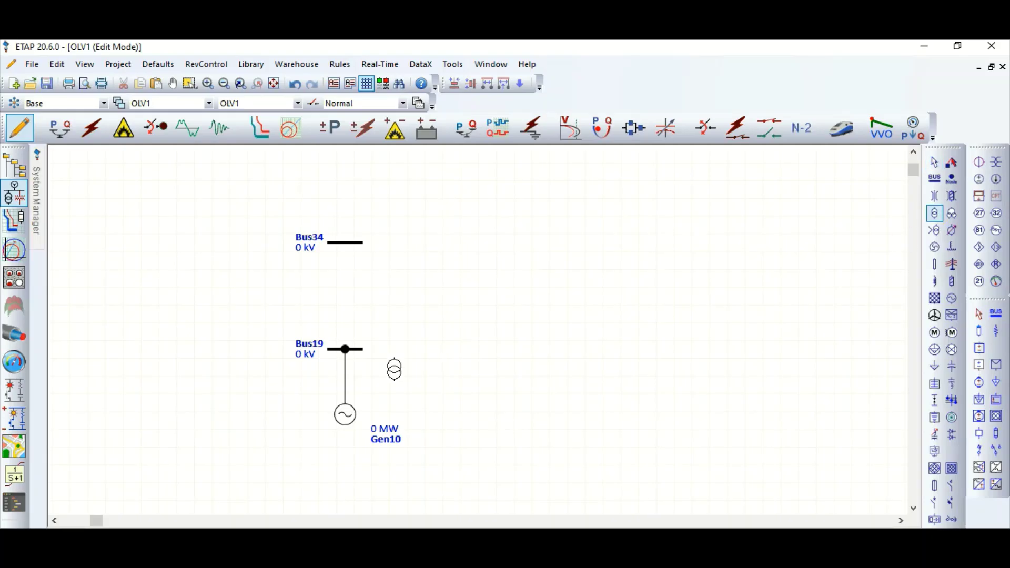
left_click(350, 294)
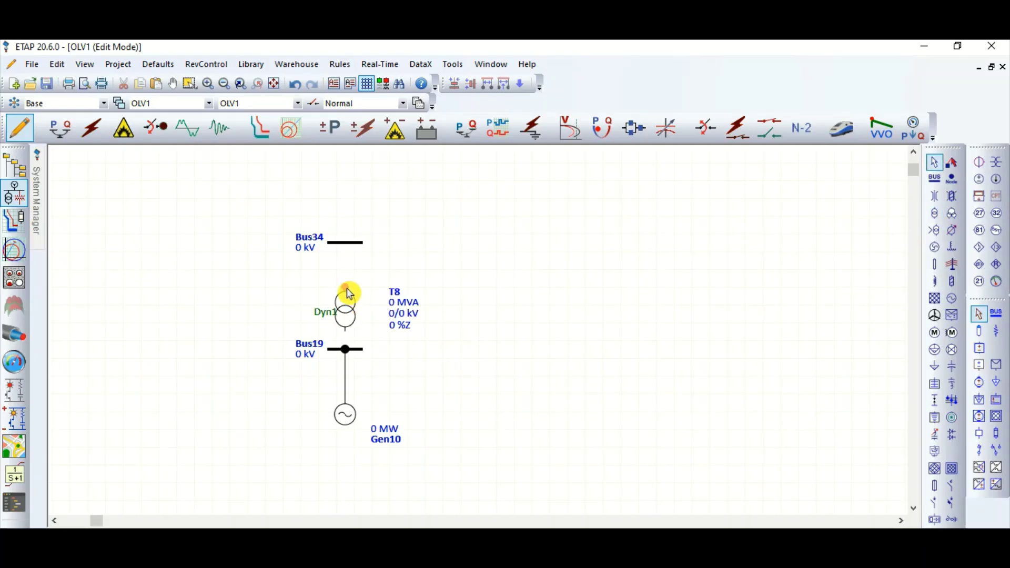
left_click_drag(349, 289, 345, 245)
left_click(347, 300)
left_click_drag(346, 318, 346, 350)
Move the transformer, lower bus and generator down to increase the spacing below the upper bus.
left_click_drag(262, 295, 413, 460)
left_click_drag(365, 314, 348, 331)
left_click(430, 234)
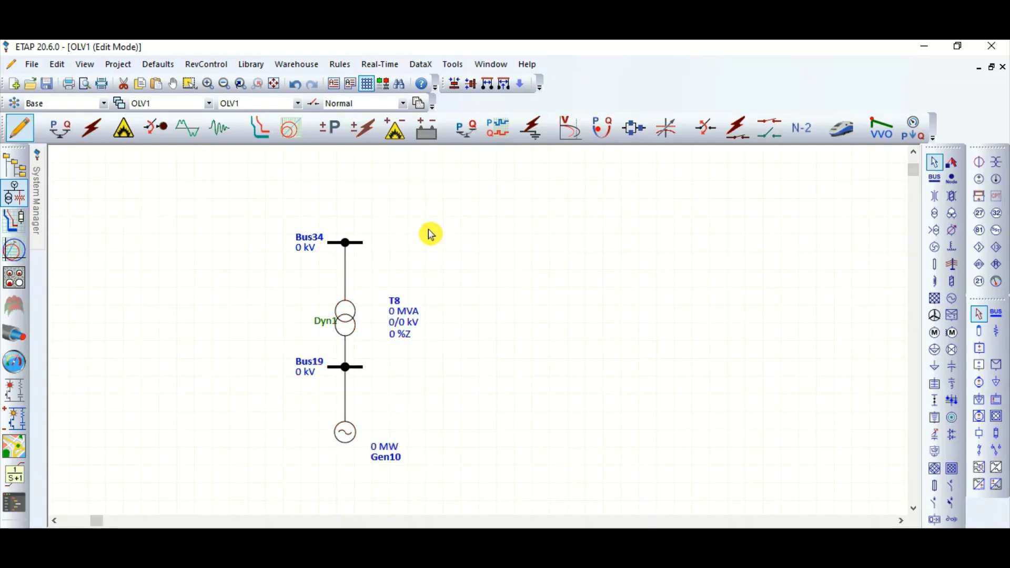
Place a power grid source above the upper bus and connect it to that bus.
left_click(934, 298)
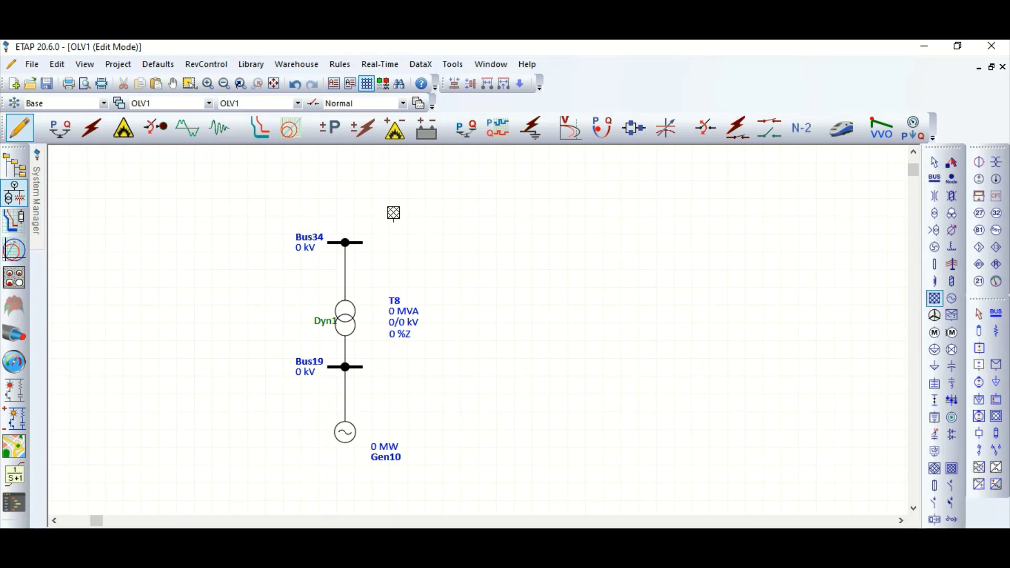
left_click(345, 199)
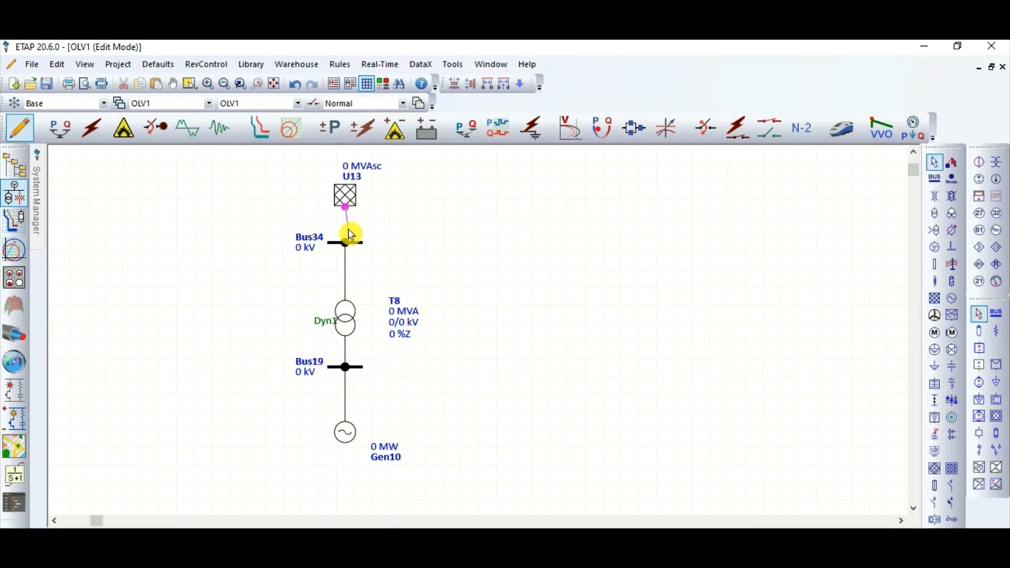
left_click_drag(351, 235, 347, 242)
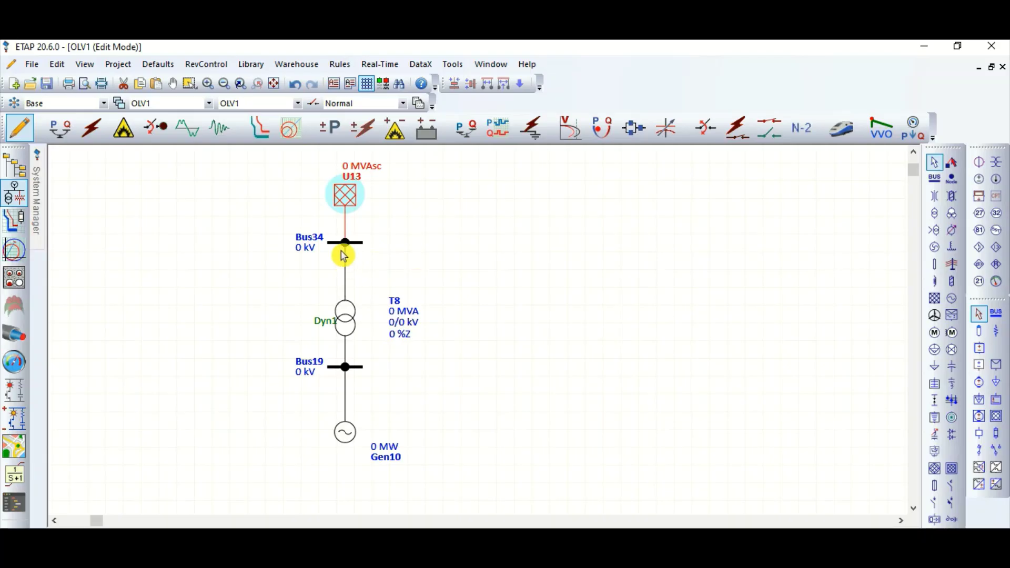
Lengthen the upper and lower buses at both ends and move the transformer up to centre it between them.
left_click(347, 246)
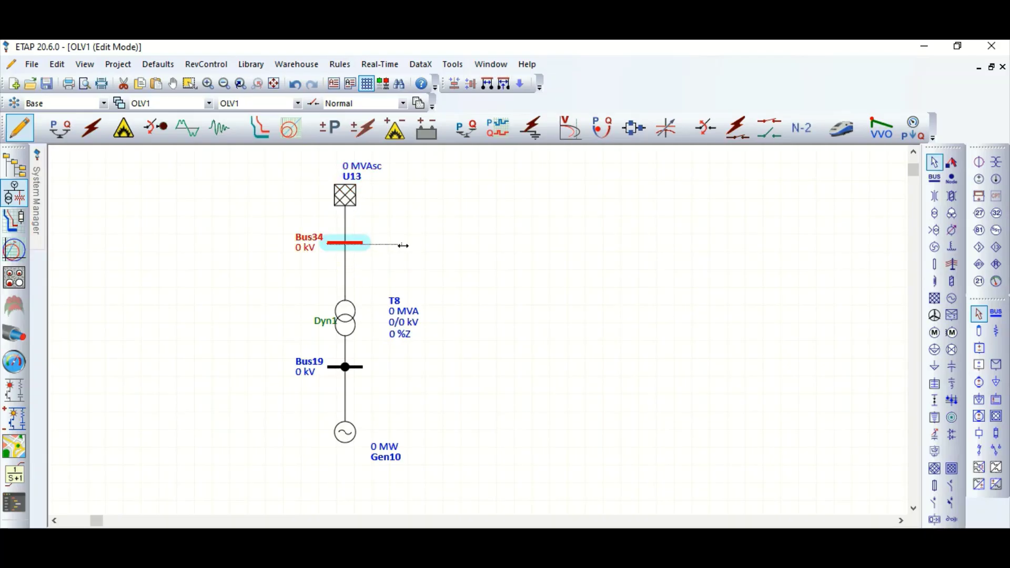
left_click_drag(403, 246, 403, 246)
left_click_drag(269, 241, 269, 242)
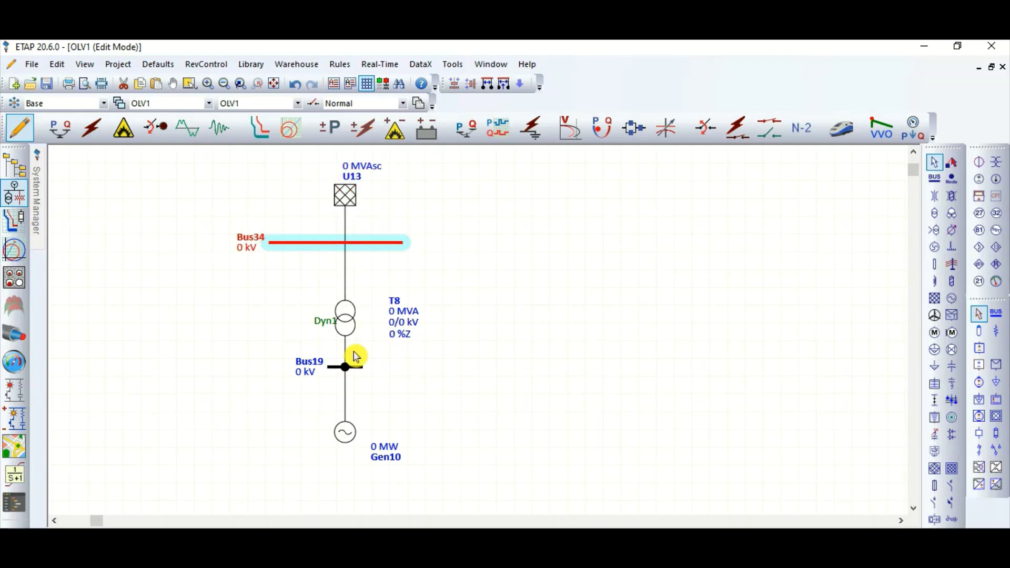
left_click(357, 368)
left_click_drag(413, 365, 414, 365)
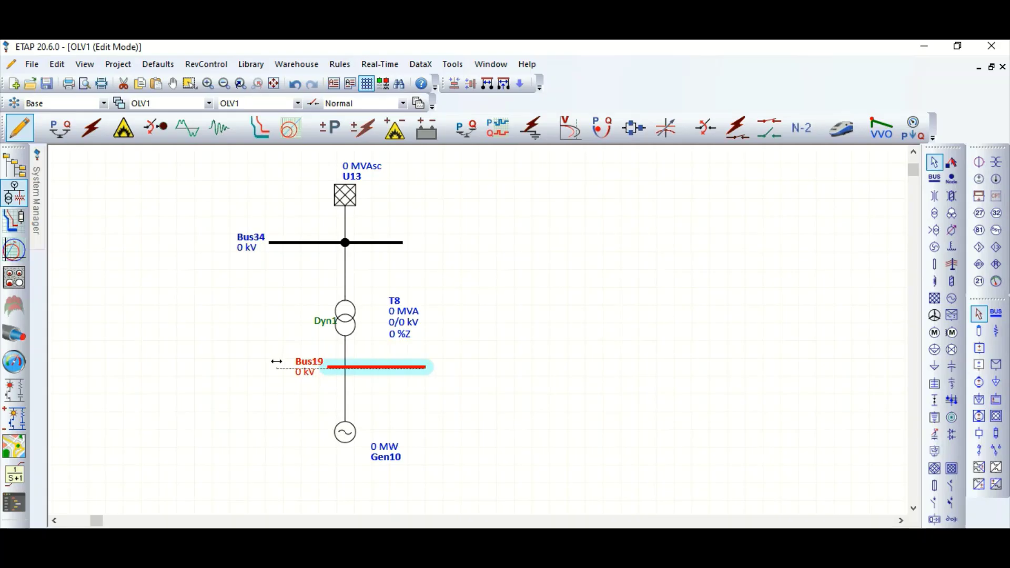
left_click_drag(276, 362, 275, 363)
left_click(484, 421)
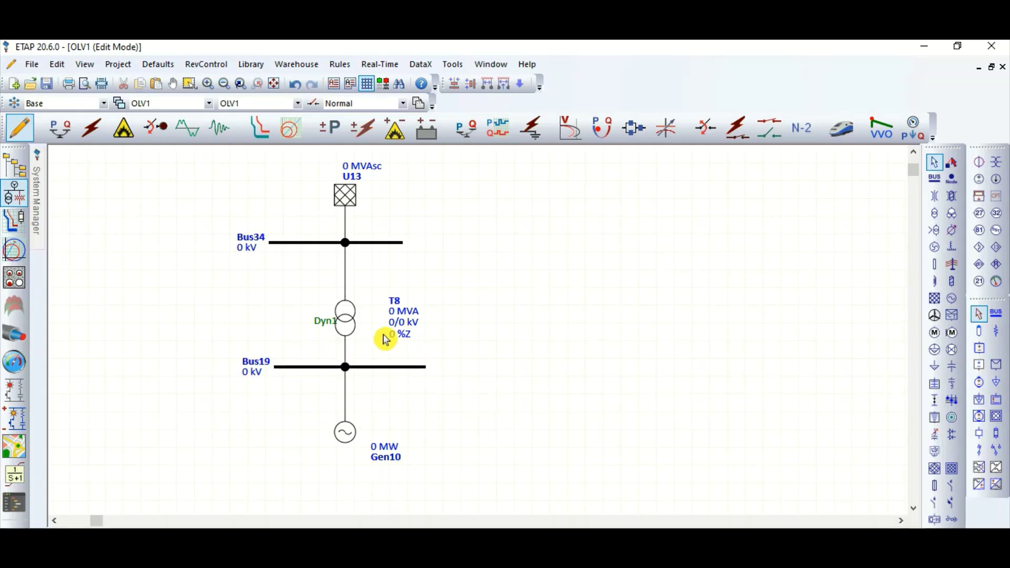
left_click_drag(352, 322, 352, 313)
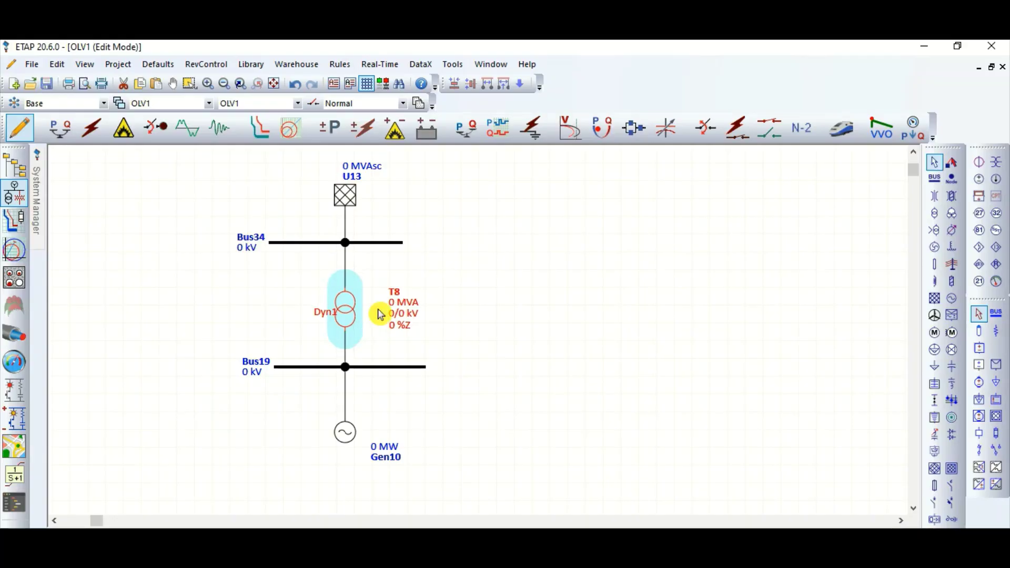
left_click(458, 297)
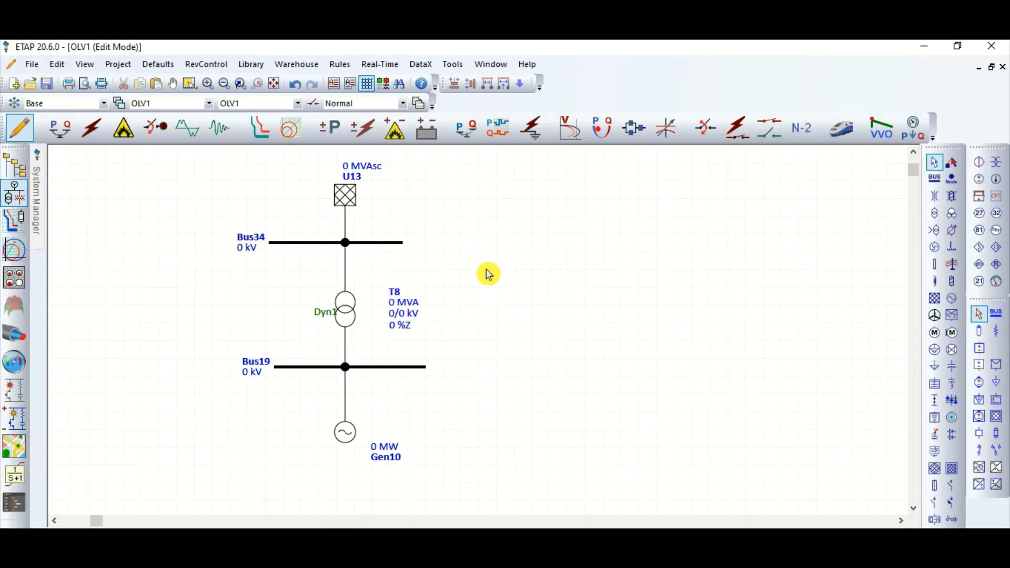
Set the nominal voltage of the upper bus, Bus34, to 400 kV.
double_click(319, 243)
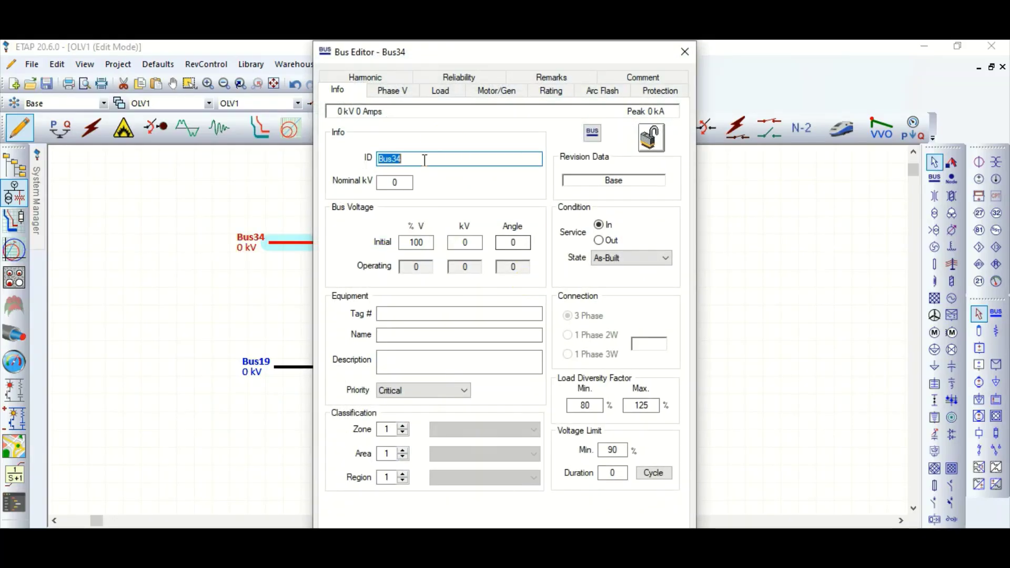
left_click(390, 182)
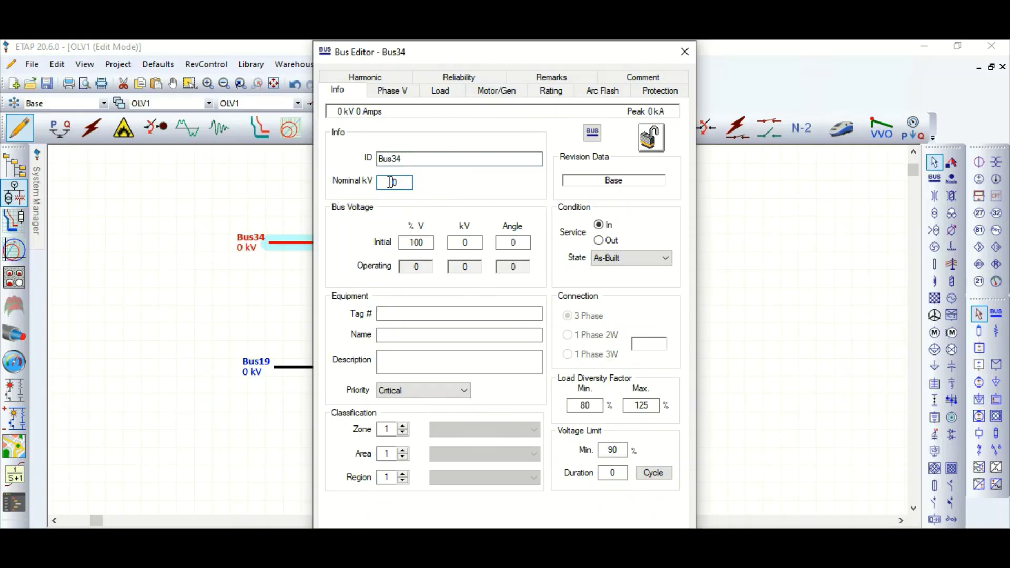
type("40")
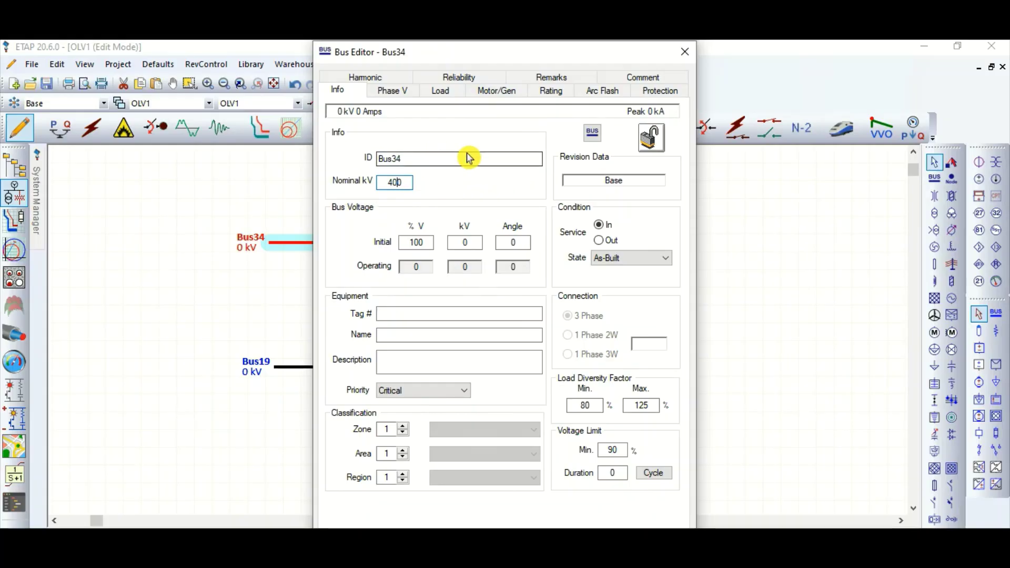
key("Return")
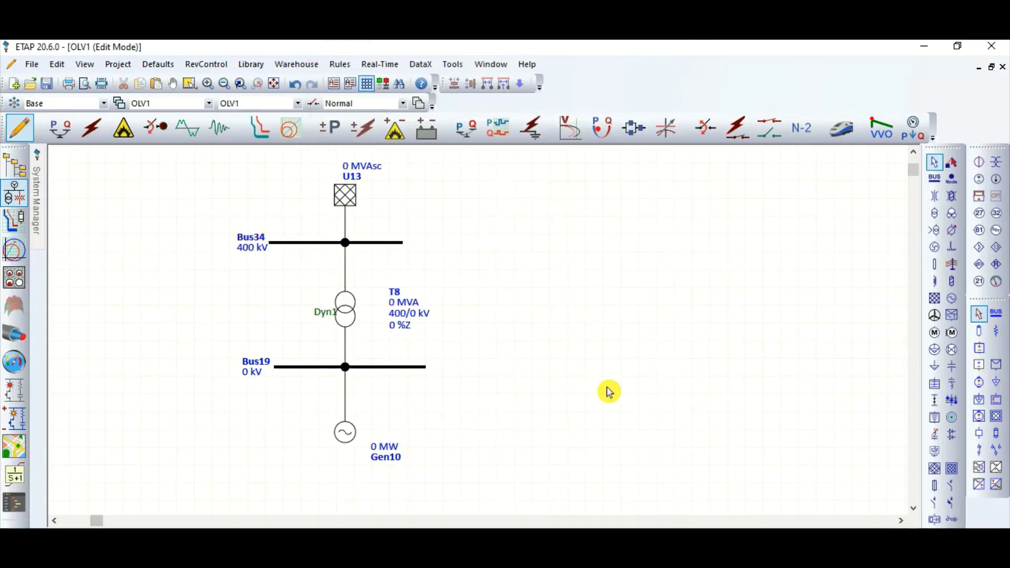
left_click(347, 315)
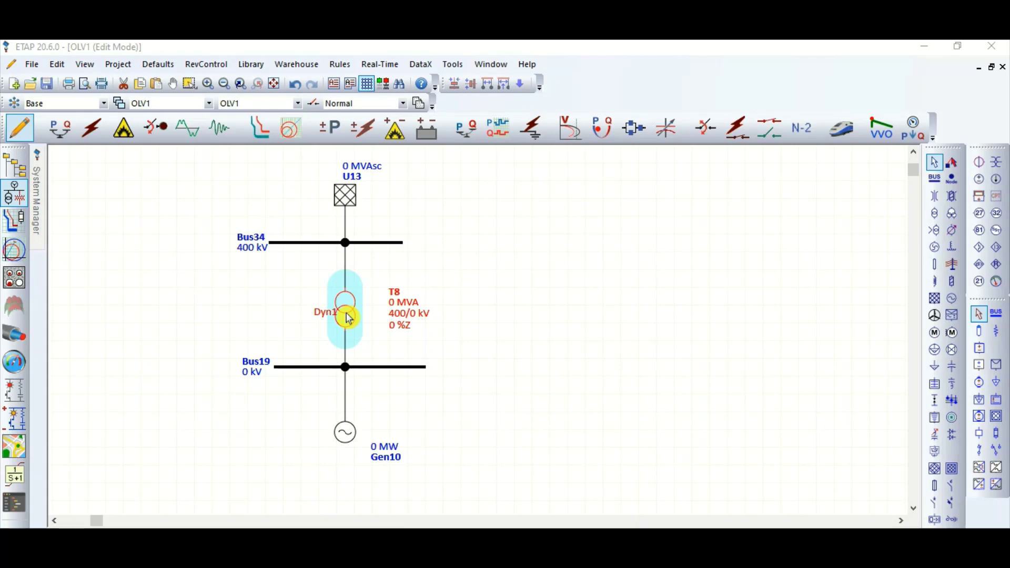
double_click(347, 317)
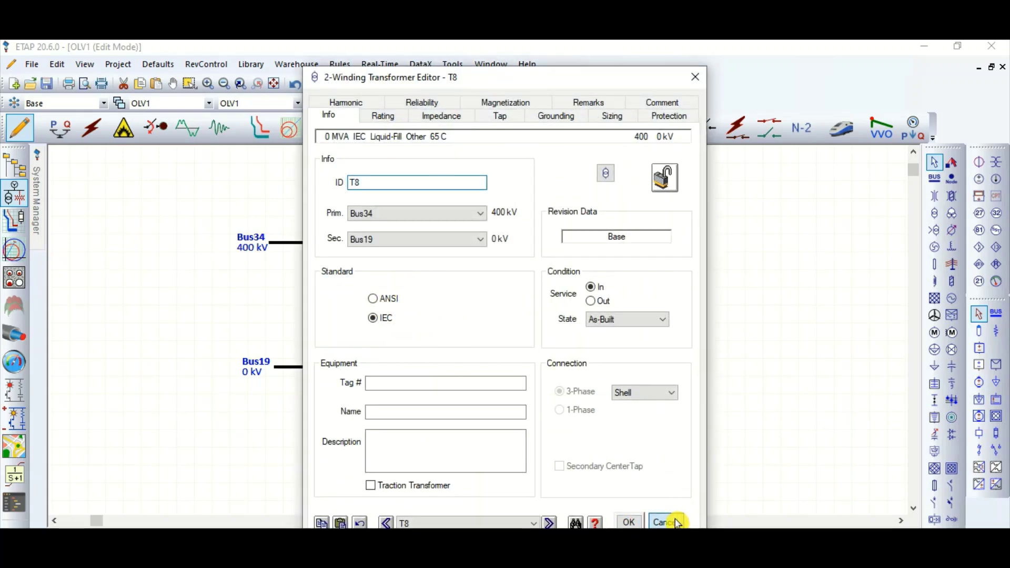
left_click(667, 523)
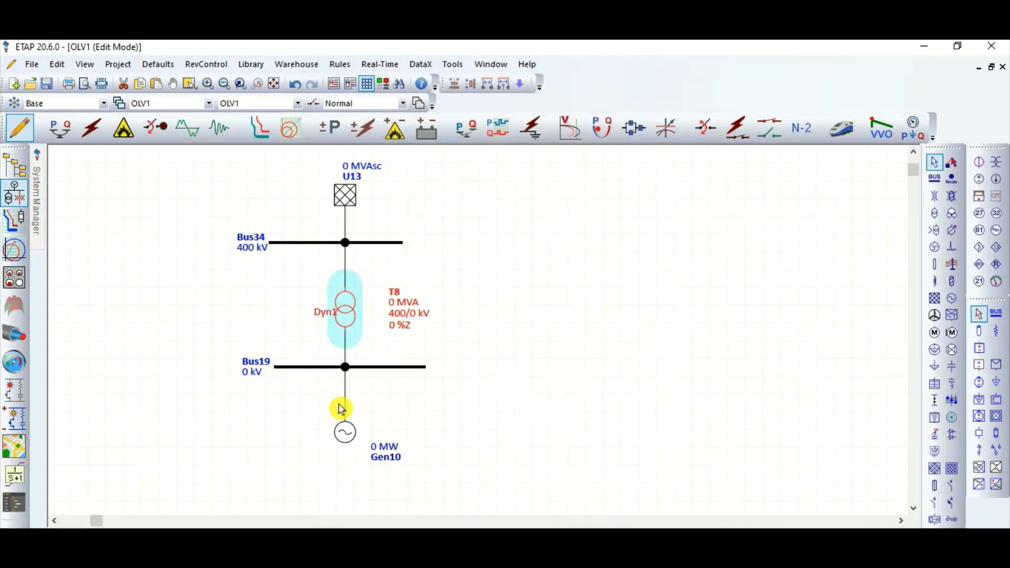
left_click(345, 430)
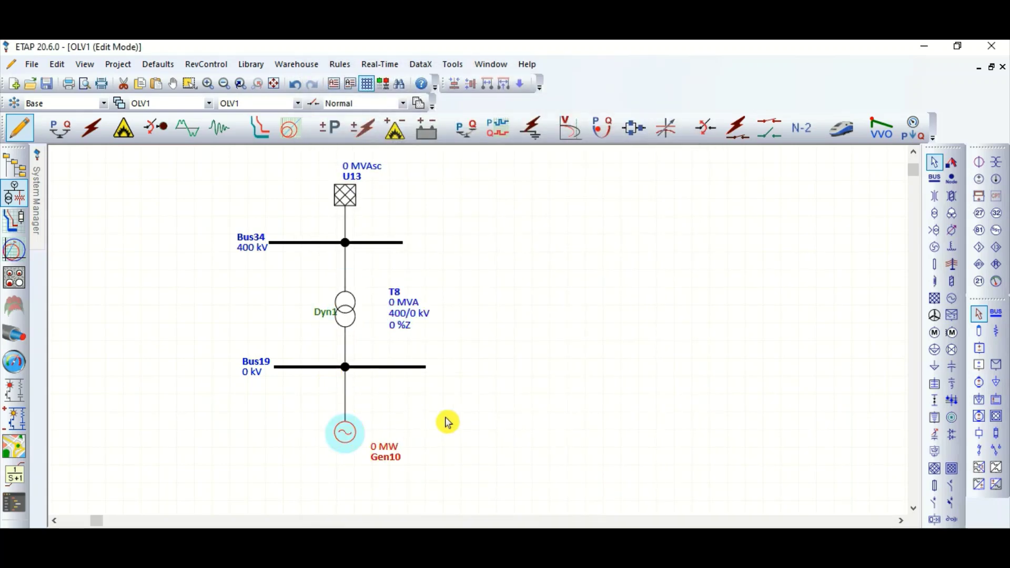
double_click(318, 369)
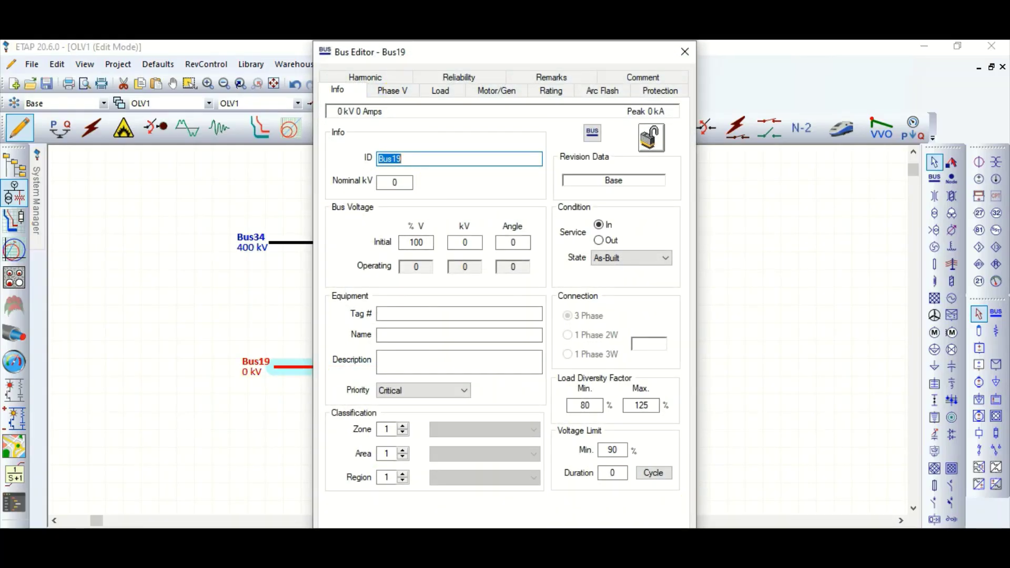
left_click(684, 521)
Rate the synchronous generator Gen10 at 600 MW and 22 kV with an 85% power factor, keeping it in Voltage Control mode.
double_click(346, 430)
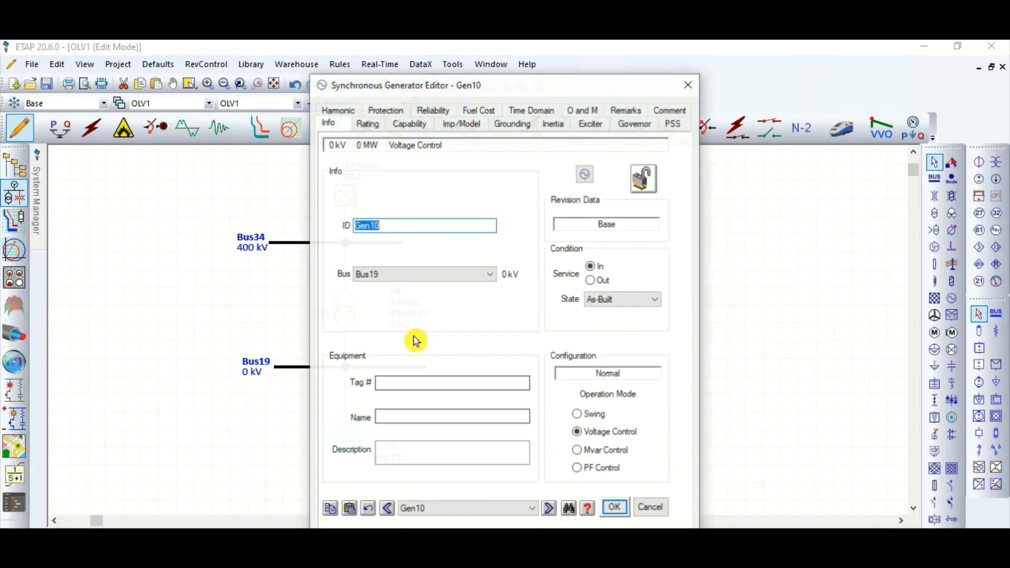
left_click(367, 127)
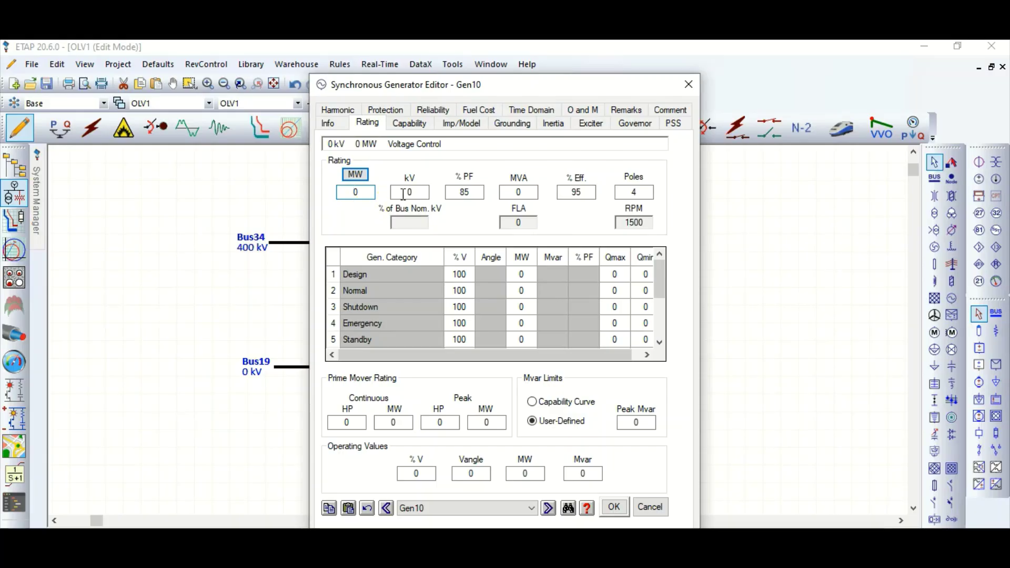
type("6000")
key("BackSpace")
key("Tab")
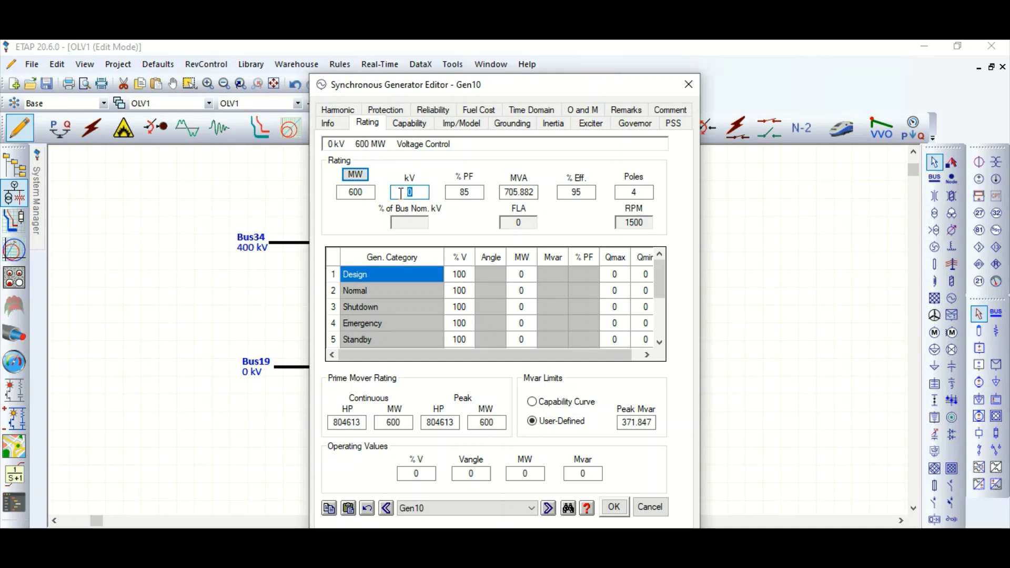
type("22")
left_click(458, 219)
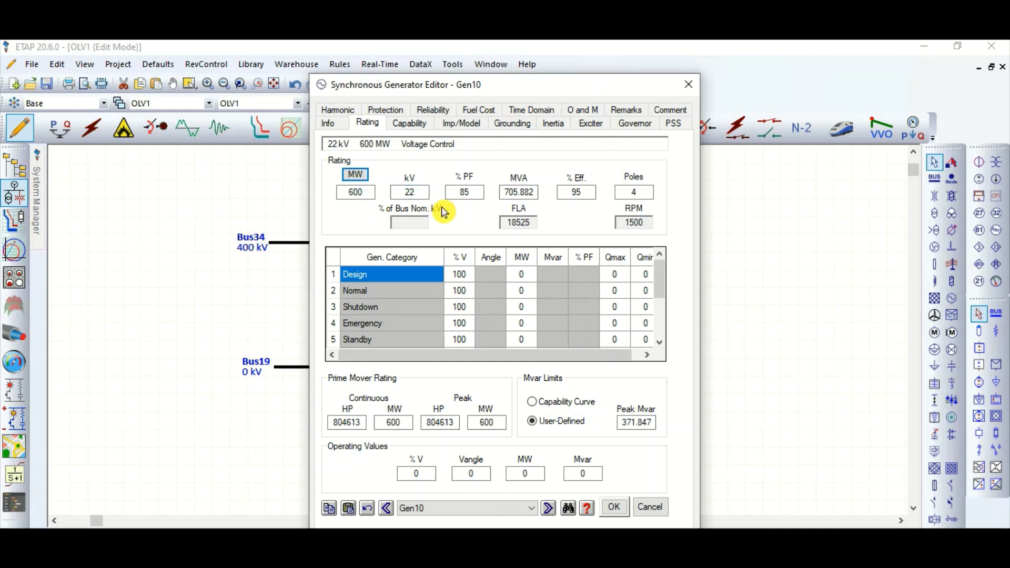
double_click(464, 193)
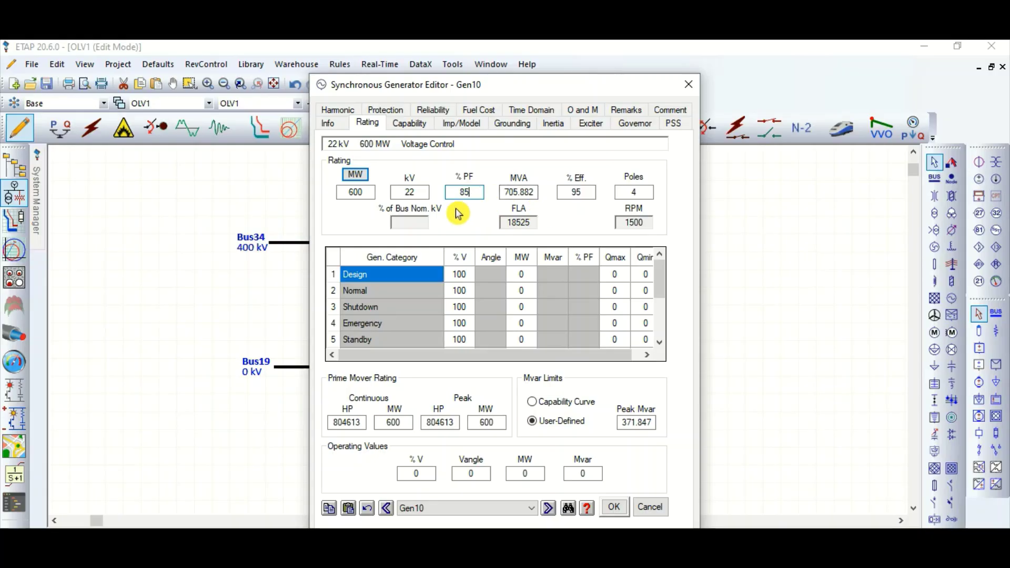
left_click(327, 123)
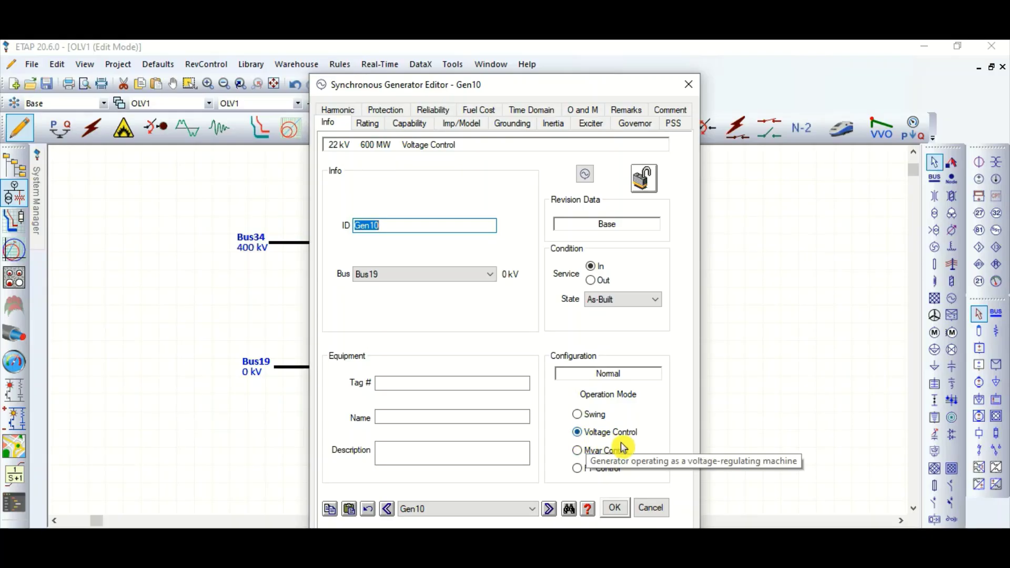
left_click(364, 124)
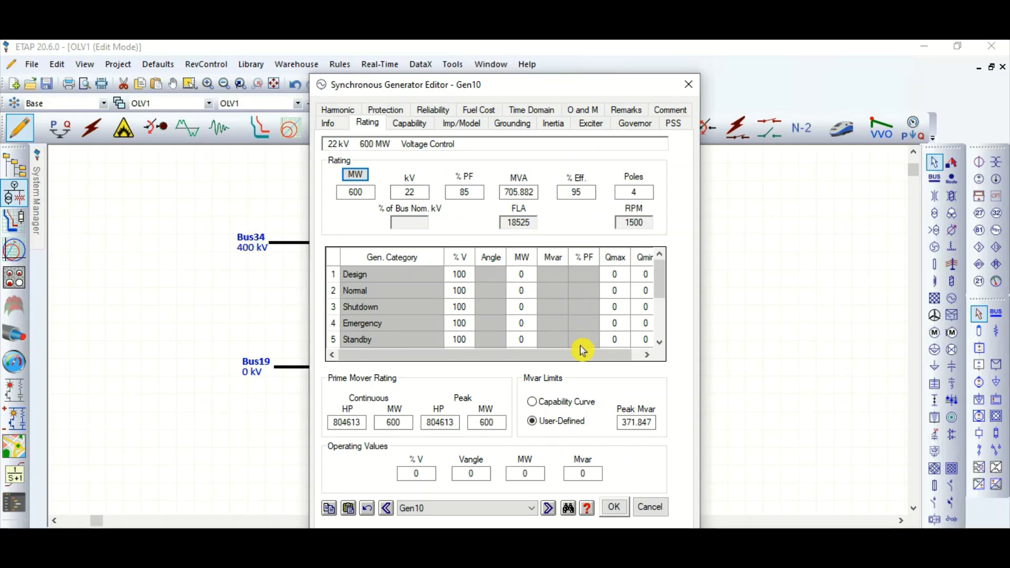
left_click(615, 508)
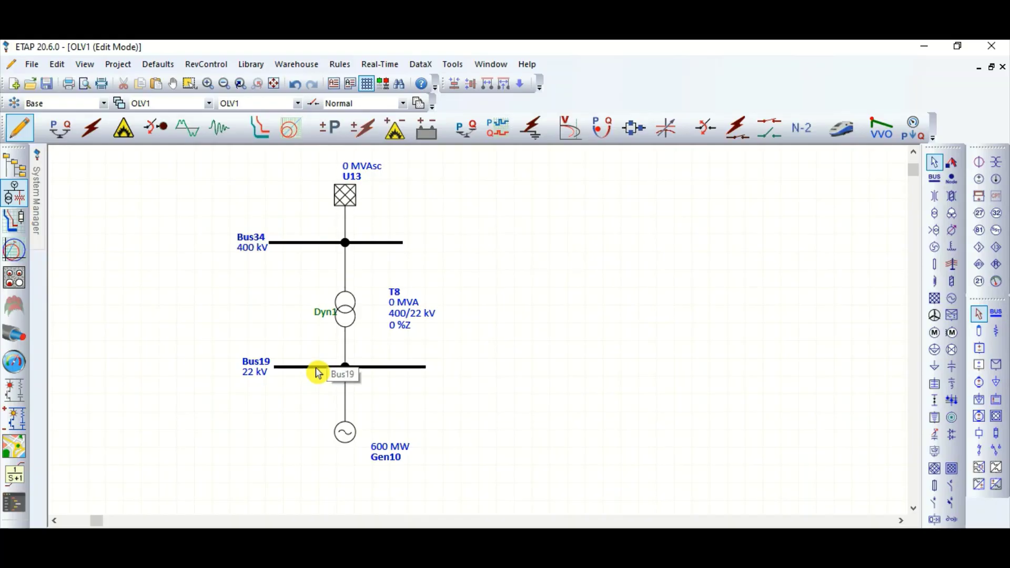
Set transformer T8's rated power to 800 MVA and apply the typical Z and X/R impedance values.
double_click(347, 316)
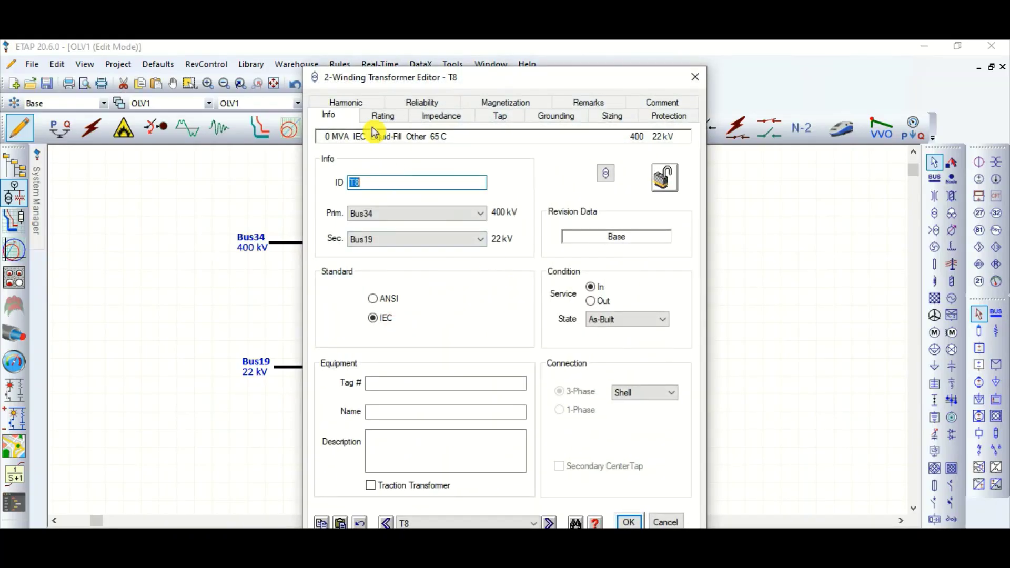
left_click(383, 116)
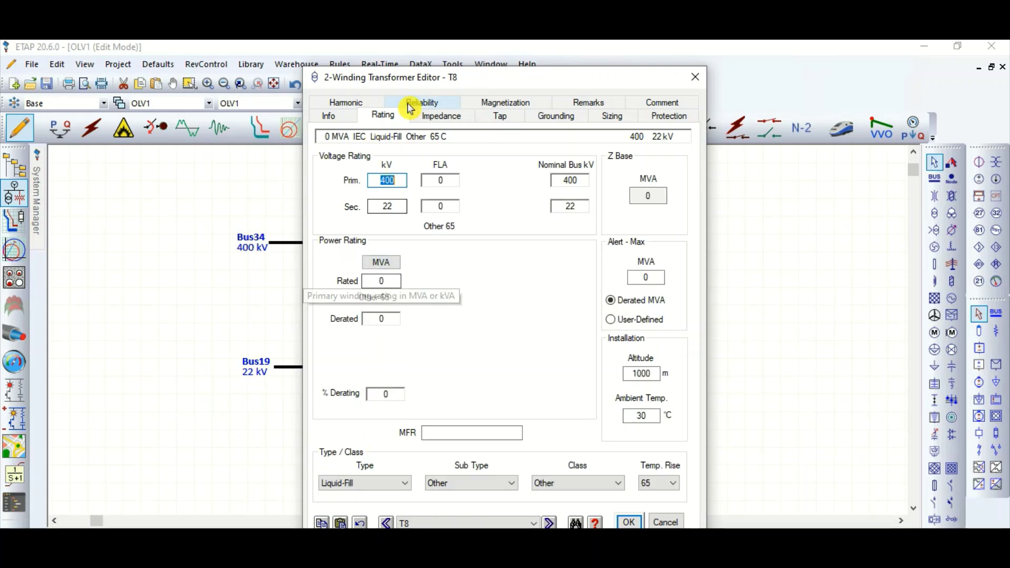
left_click_drag(421, 77, 571, 91)
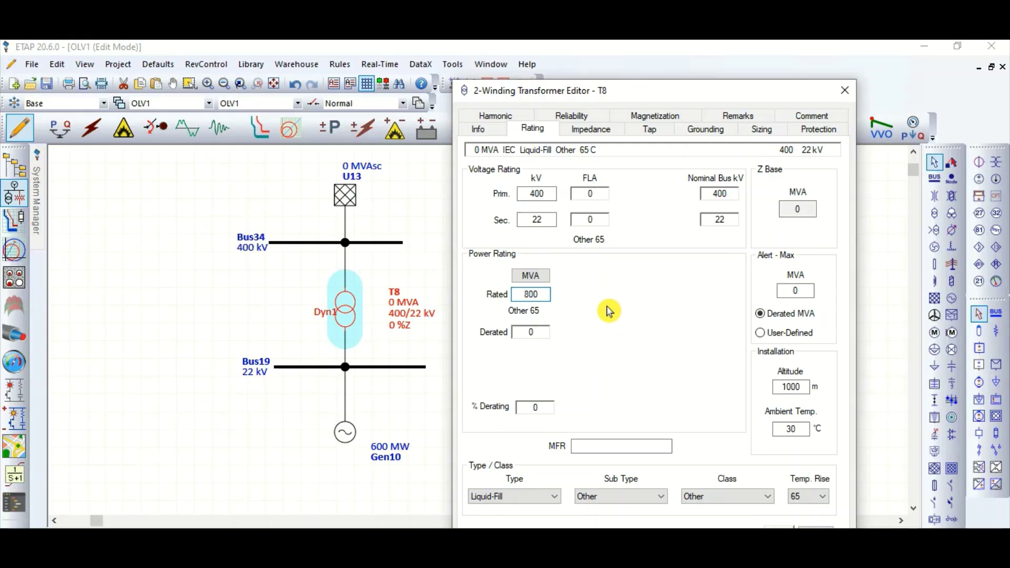
key("Tab")
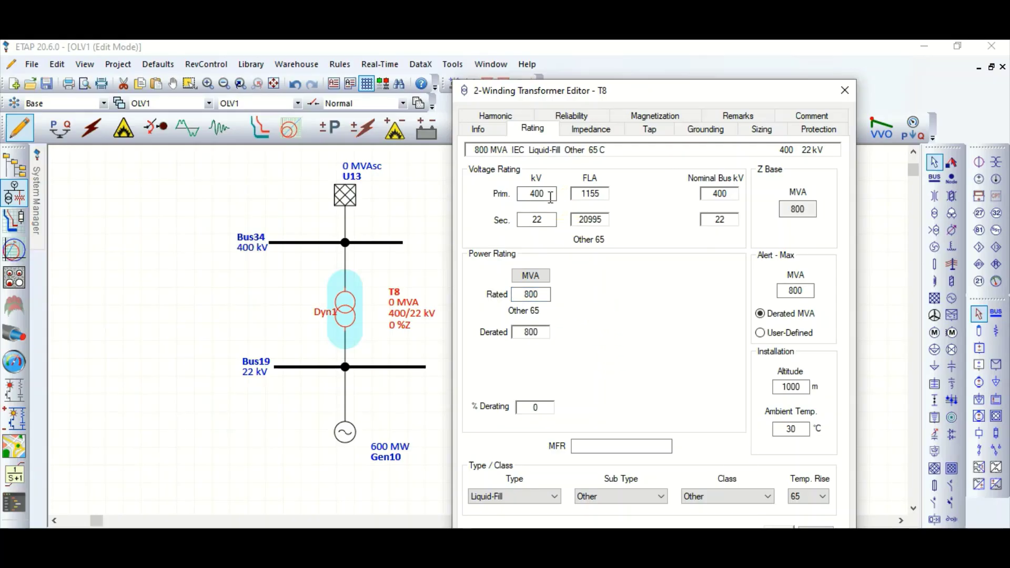
left_click(585, 132)
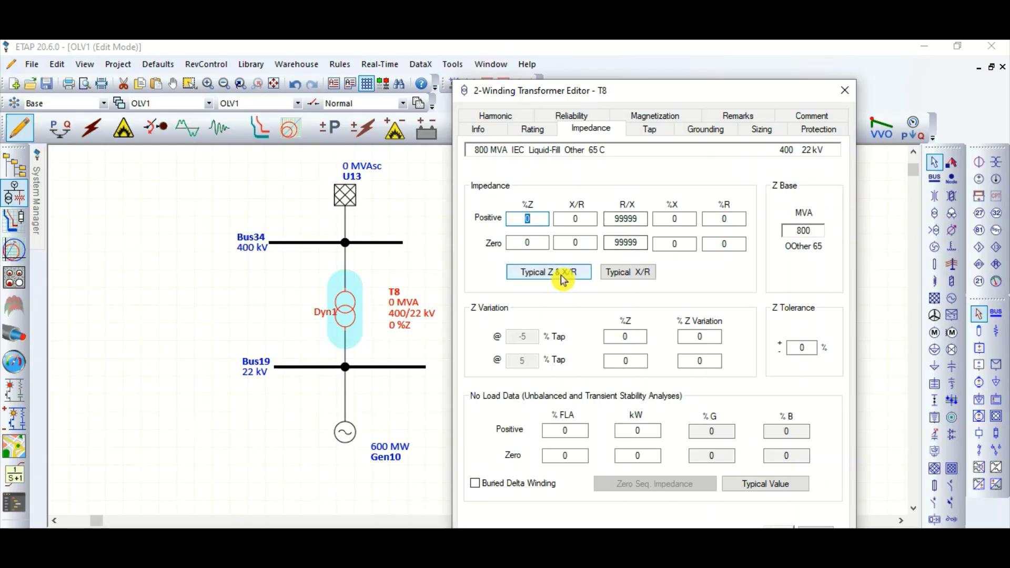
left_click(562, 279)
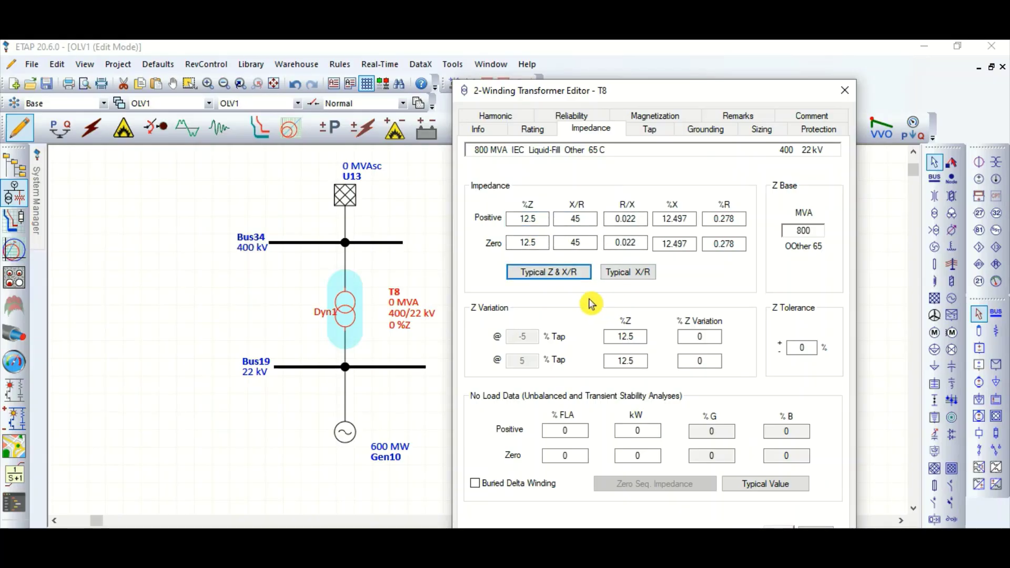
Change transformer T8's primary winding to solidly grounded wye and its secondary to delta, giving vector group YNd1.
left_click(661, 137)
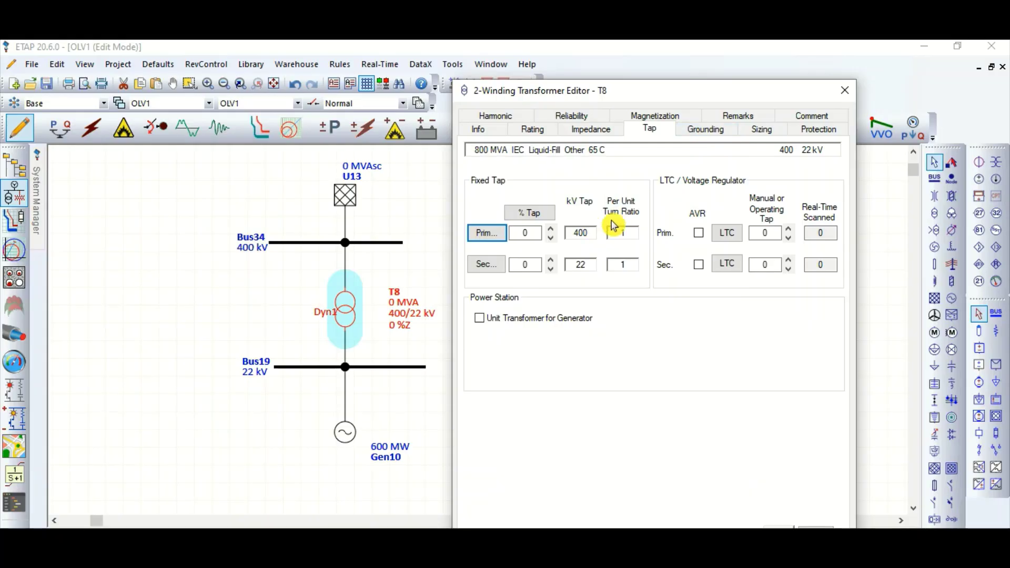
left_click(705, 132)
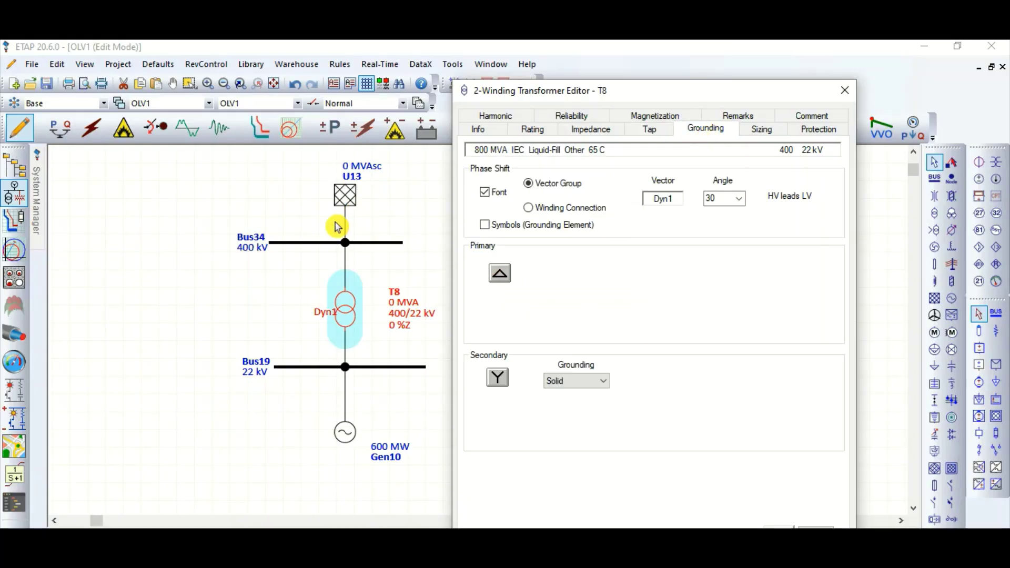
left_click(500, 276)
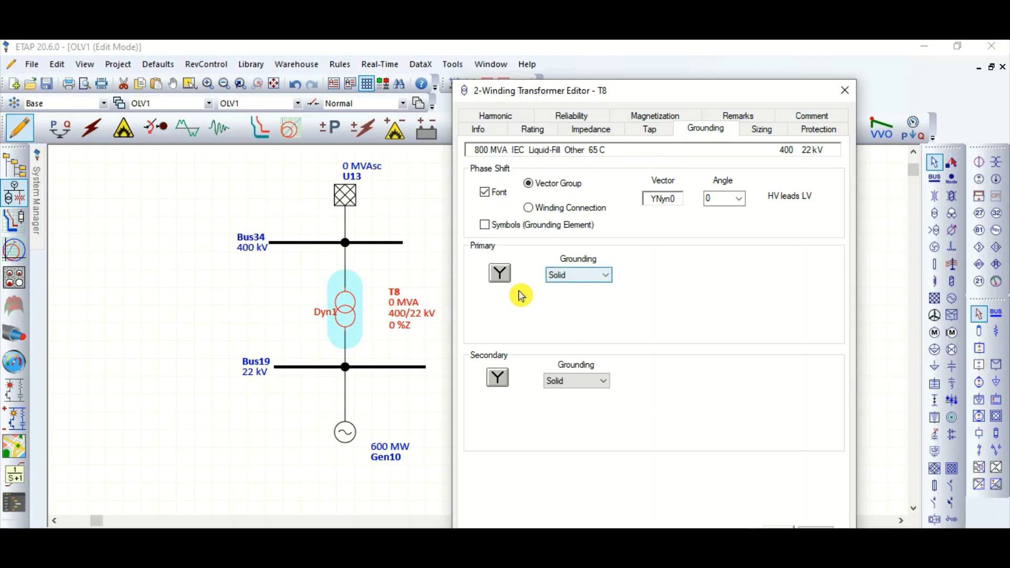
left_click(507, 377)
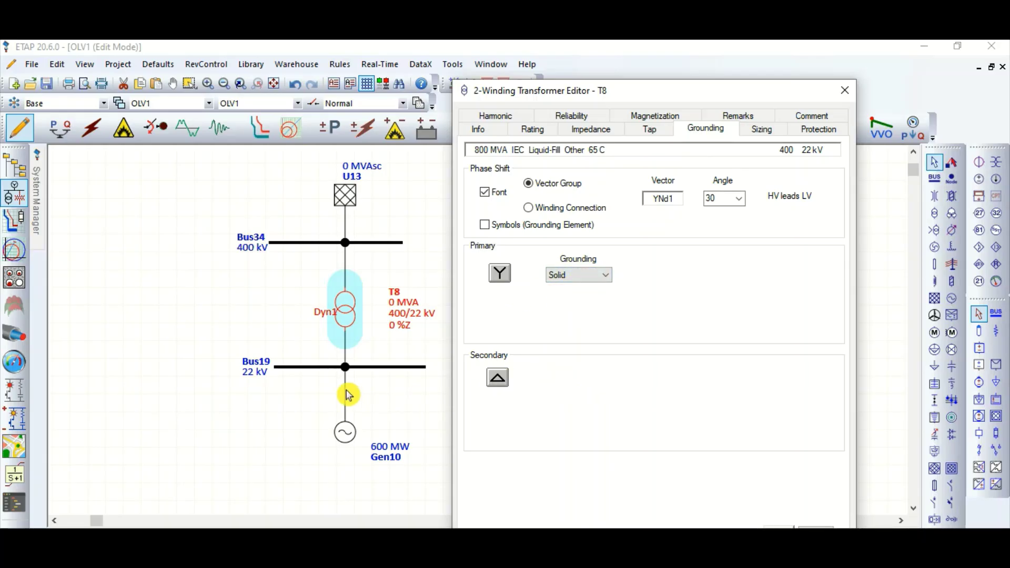
left_click(771, 526)
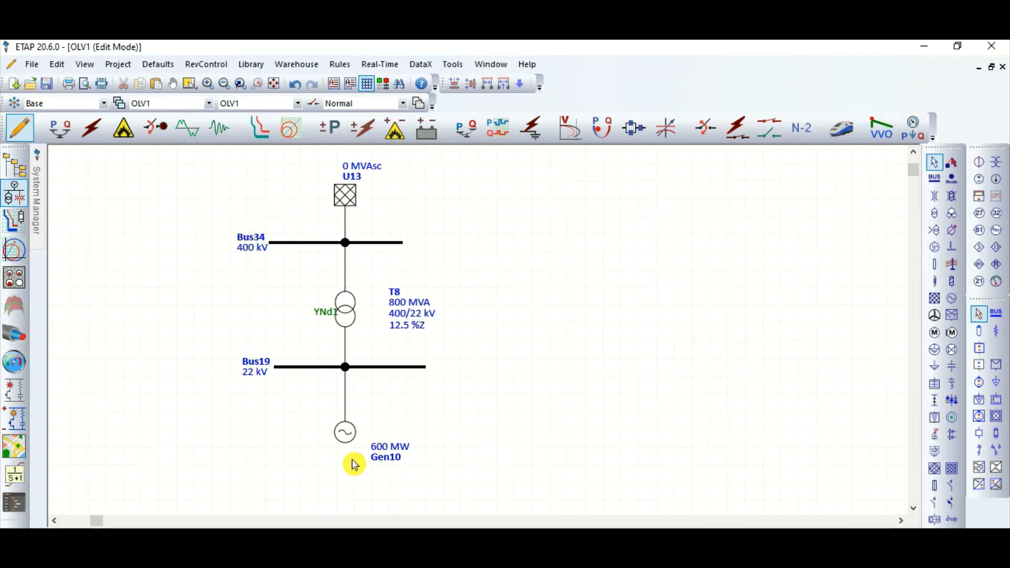
Switch generator Gen10 to PF Control and enter 600 MW for the Design generation category.
double_click(345, 433)
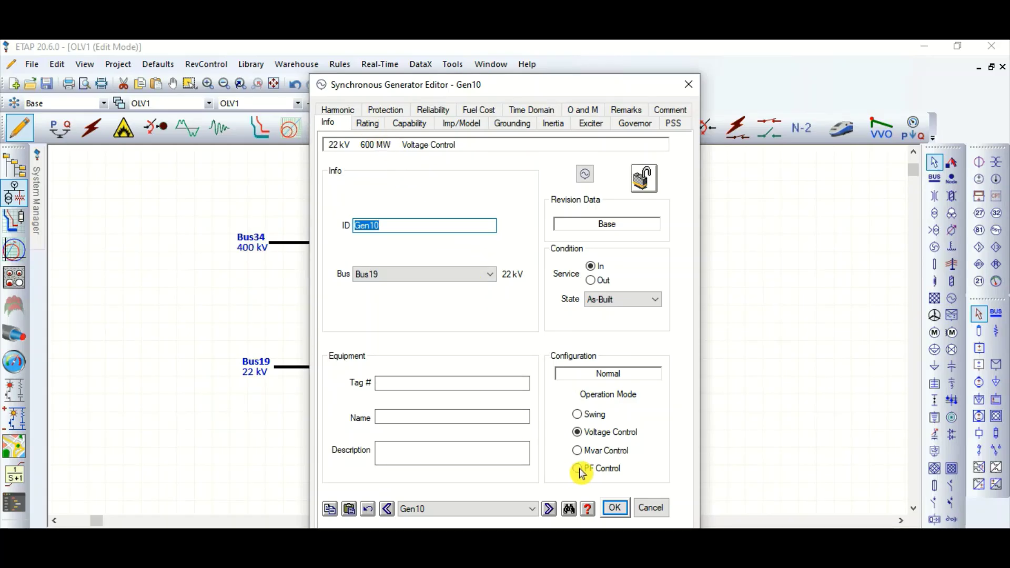
left_click(577, 468)
left_click(368, 125)
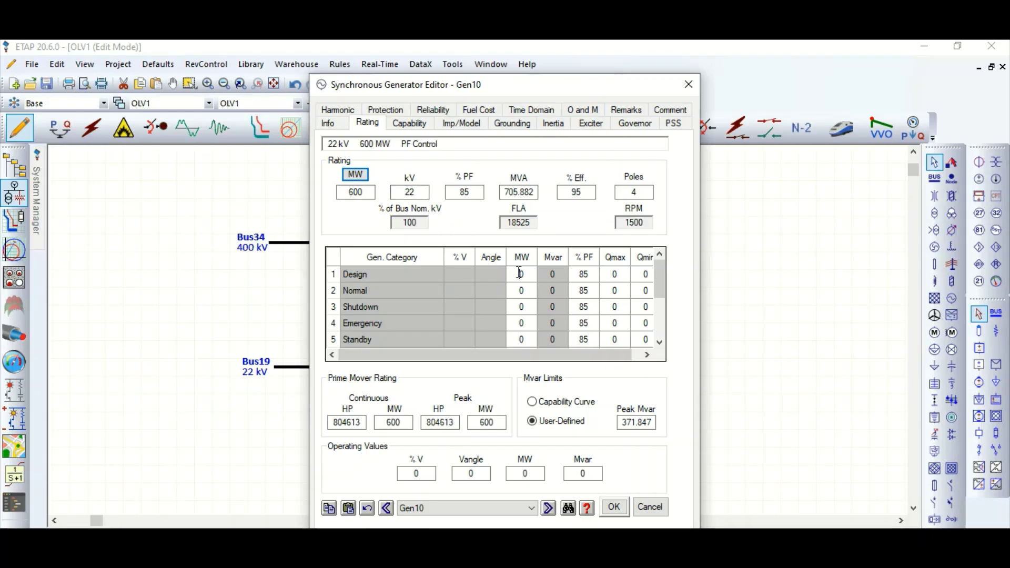
left_click(554, 276)
left_click(581, 274)
left_click_drag(572, 260, 585, 263)
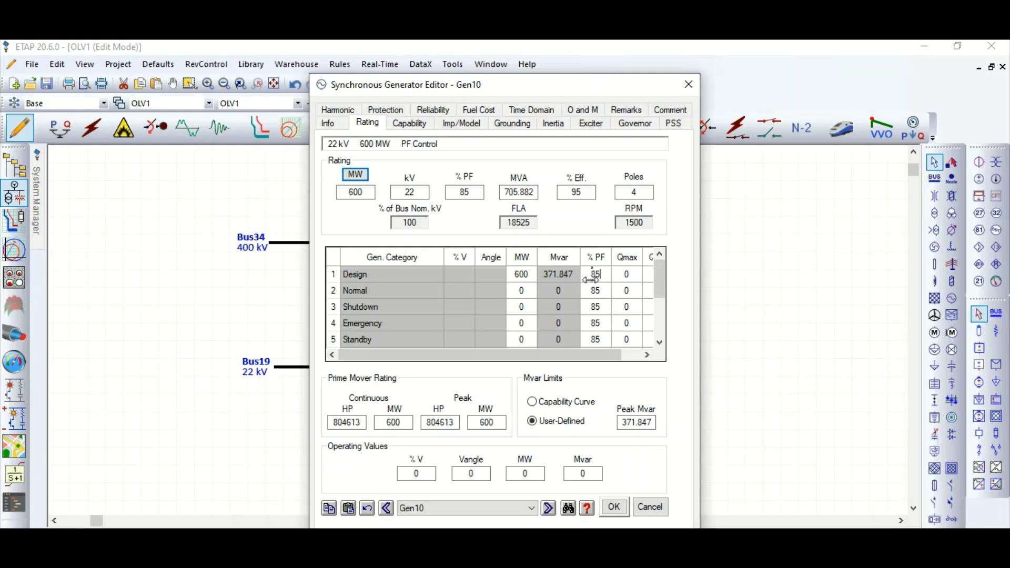
Set the Design category's Qmax to 371.847 and Qmin to -197.21 Mvar, with its power factor at 85%.
double_click(622, 274)
type("371.847")
key("Return")
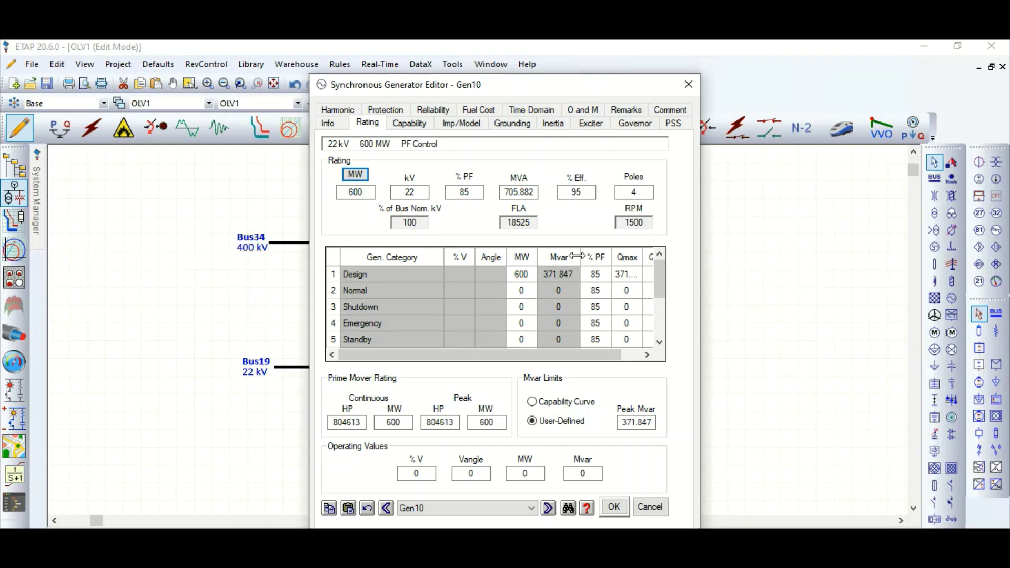
left_click_drag(579, 257, 566, 257)
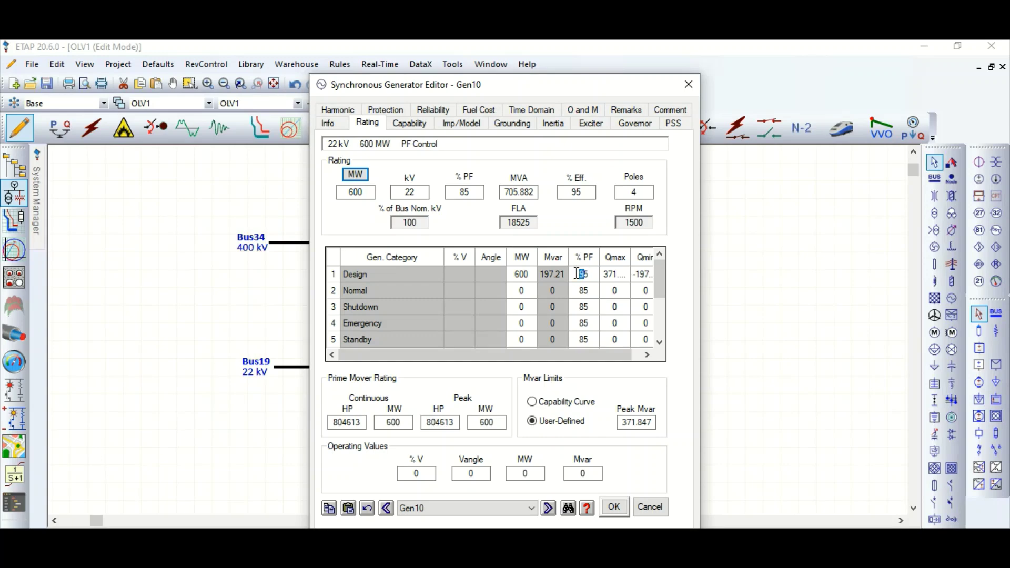
key("Return")
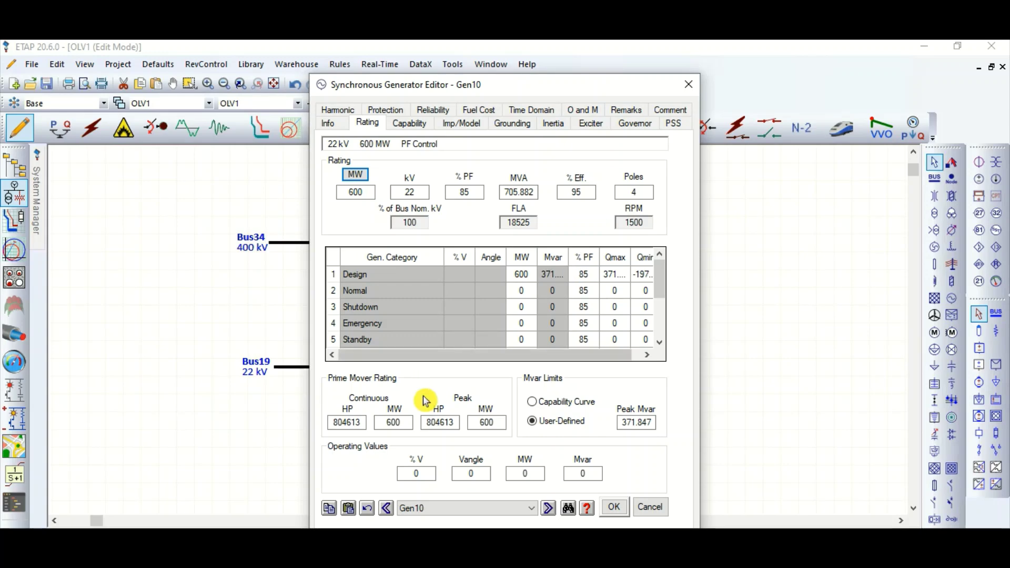
Return generator Gen10 to Voltage Control, review its rating values and accept the generator settings.
left_click(328, 122)
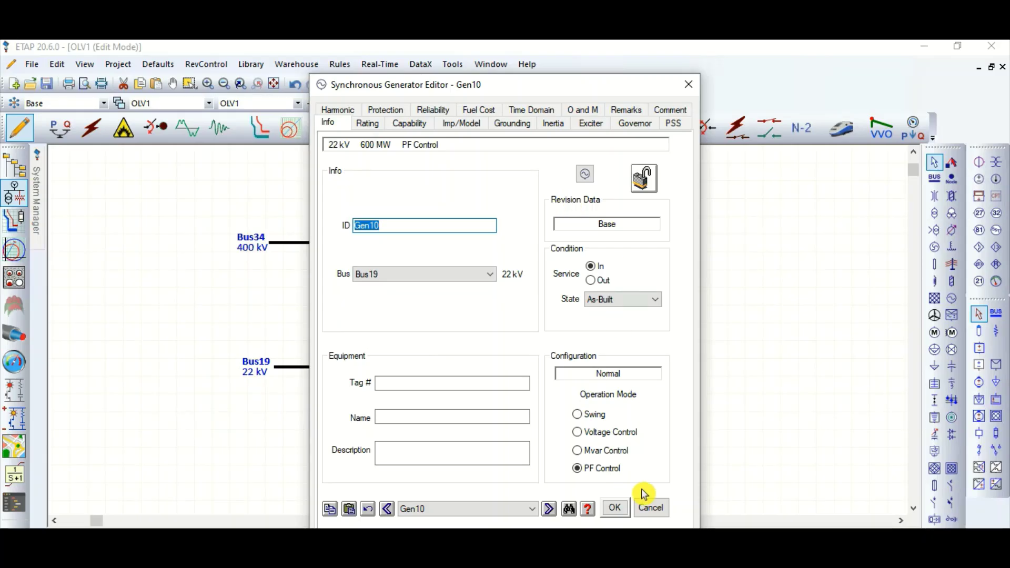
left_click(578, 432)
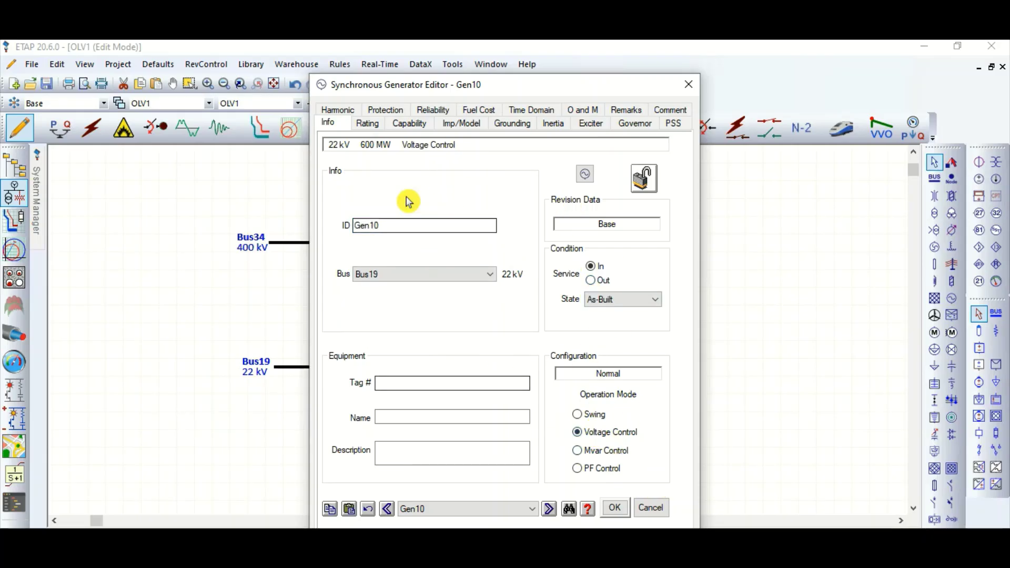
left_click(367, 123)
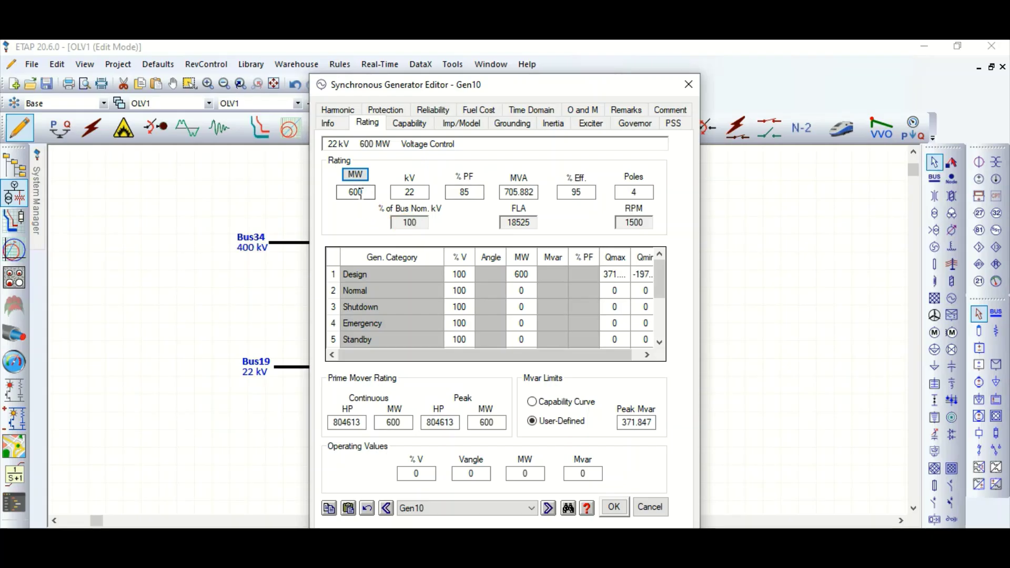
double_click(403, 193)
double_click(473, 193)
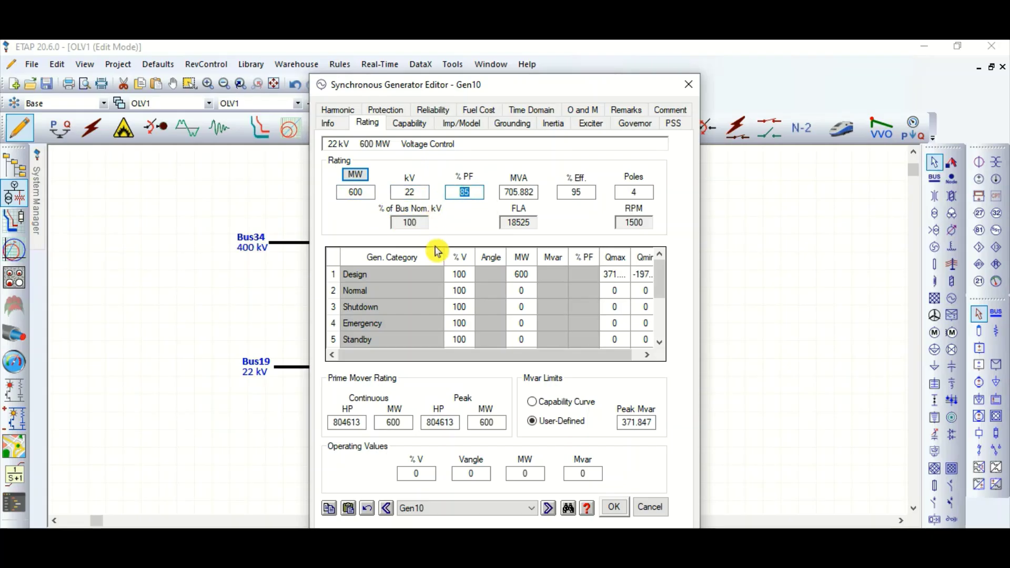
left_click(463, 193)
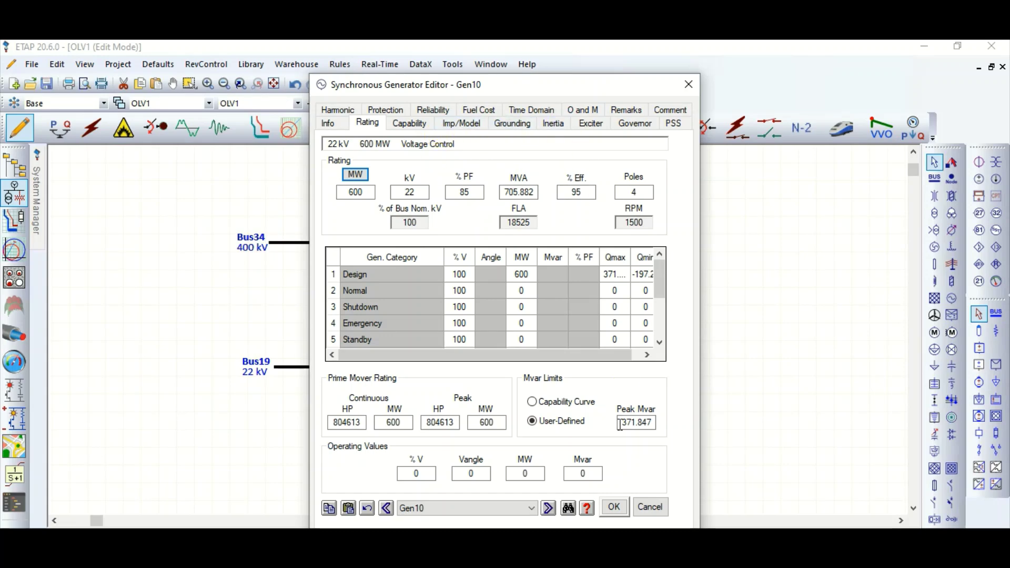
left_click(615, 507)
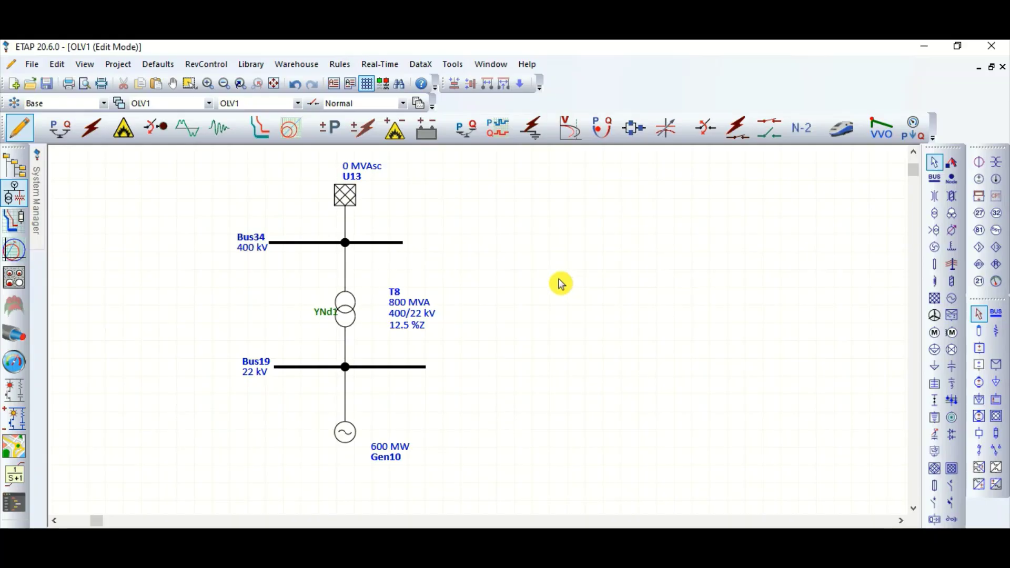
Move the whole one-line diagram to the right and slightly down on the canvas, and deselect it.
left_click_drag(227, 182, 491, 481)
left_click_drag(356, 326, 472, 344)
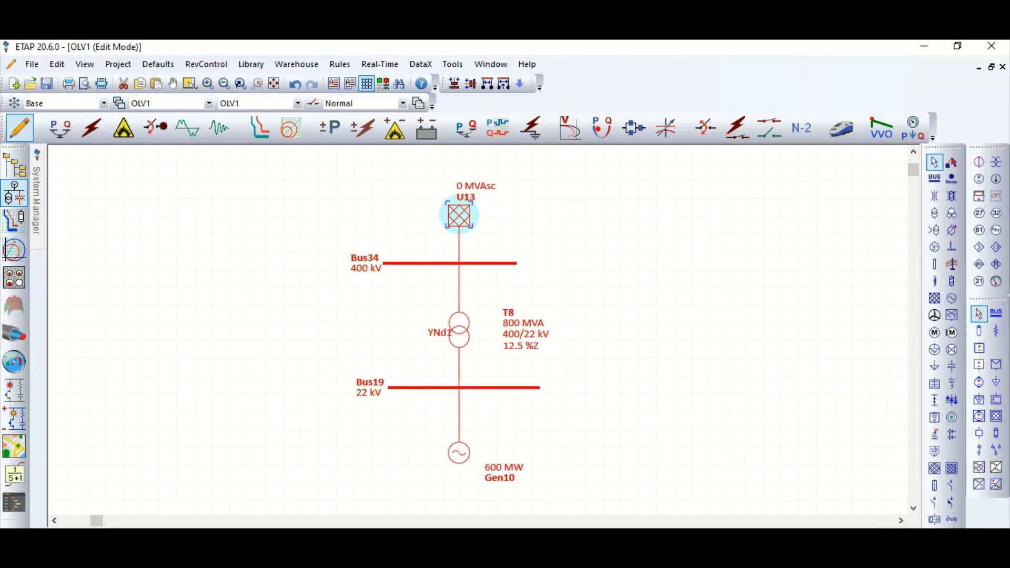
left_click(705, 282)
Switch to load flow analysis, accept the LF study case with Design loading and generation categories, and run the load flow.
left_click(59, 128)
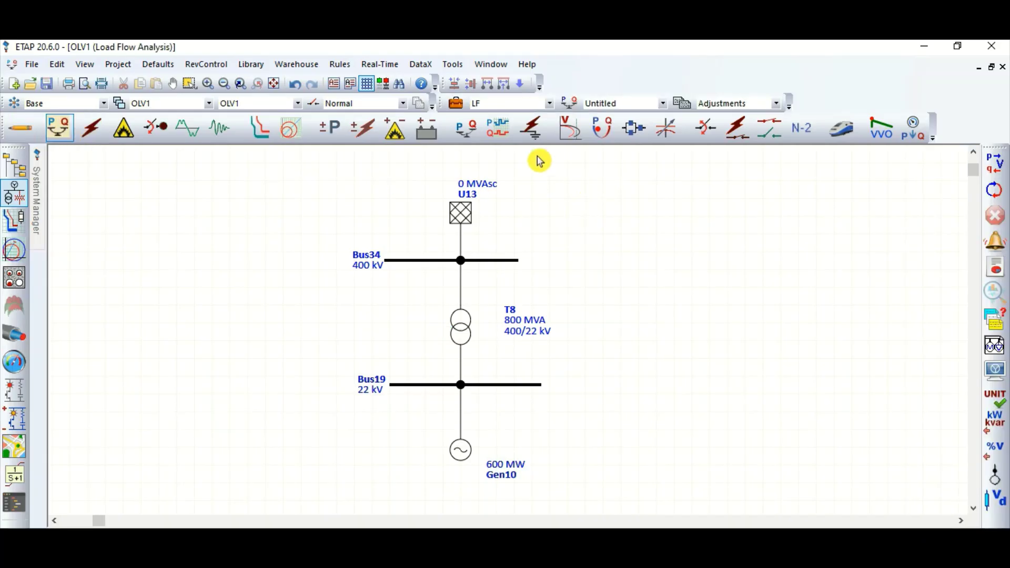
left_click(455, 103)
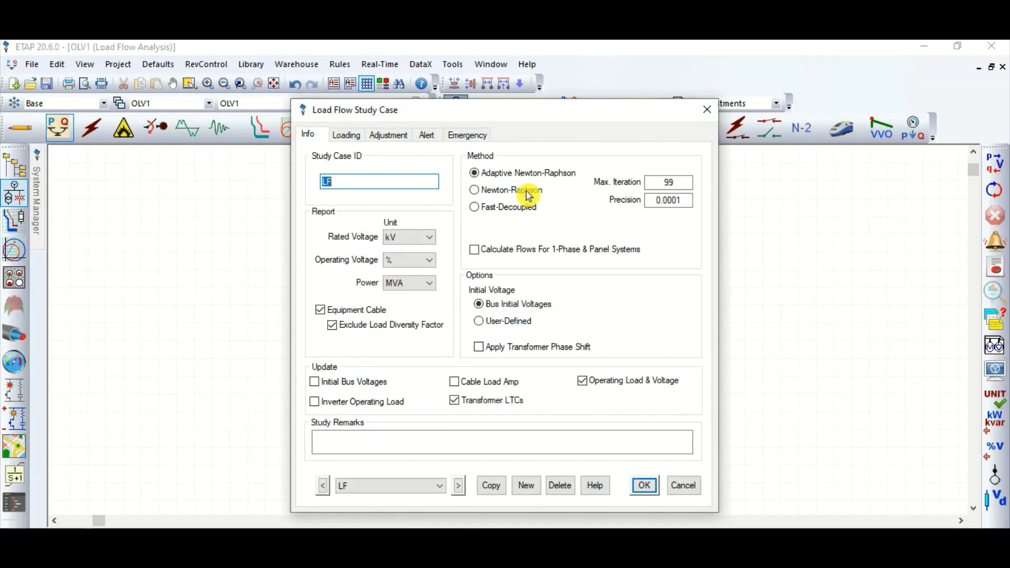
left_click(357, 141)
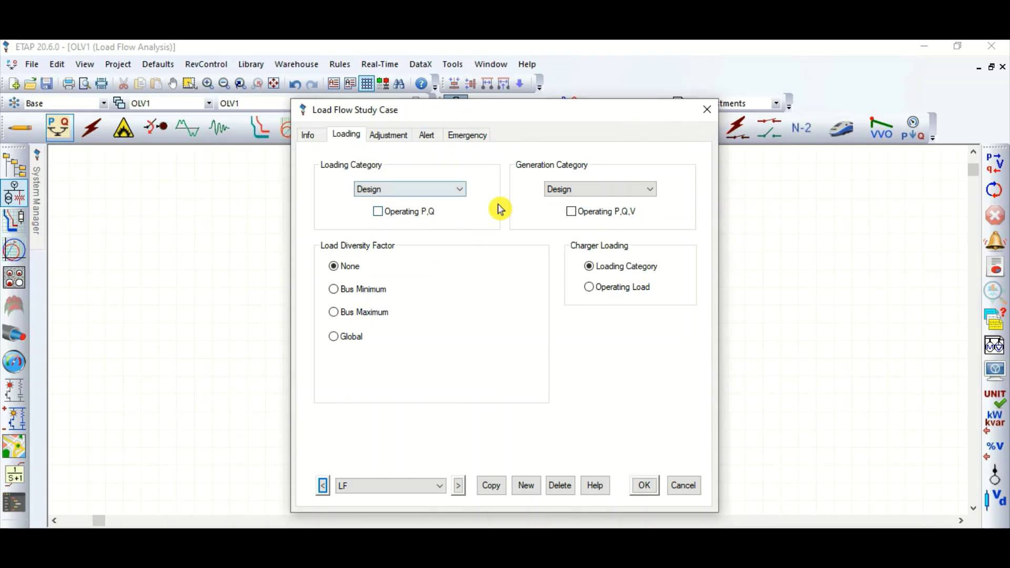
left_click(637, 488)
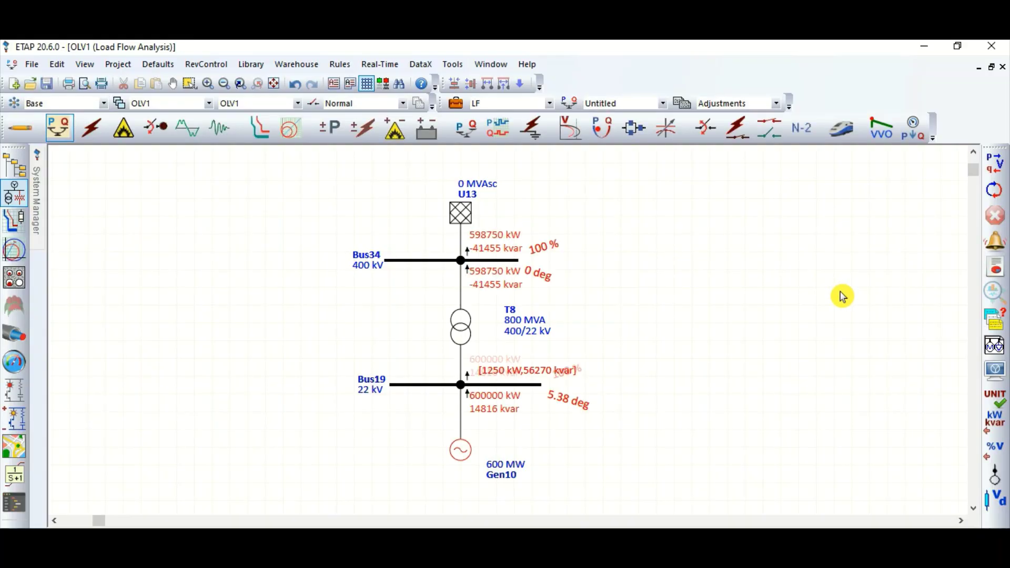
scroll(615, 331, "up", 1)
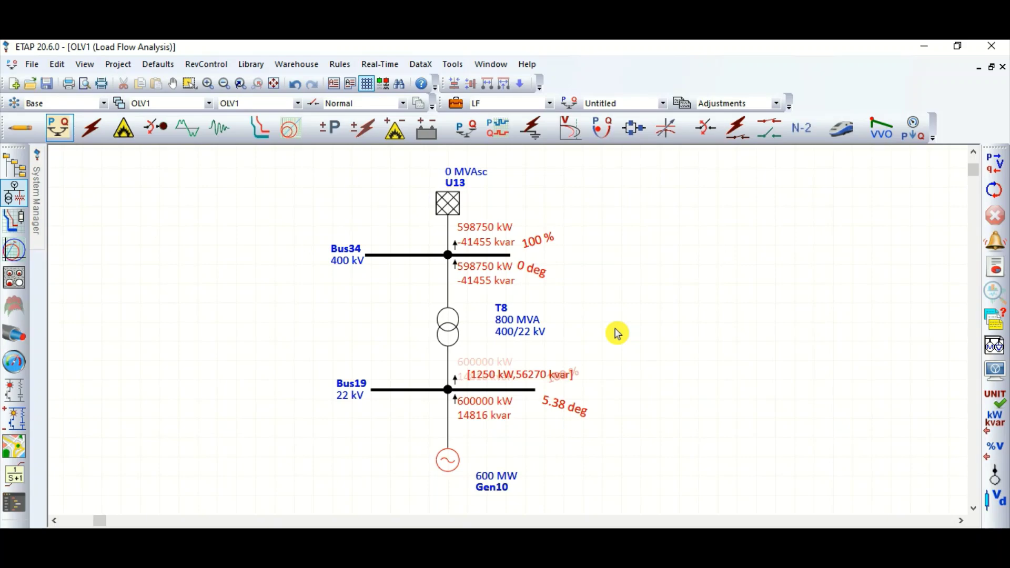
key("XF86MonBrightnessUp")
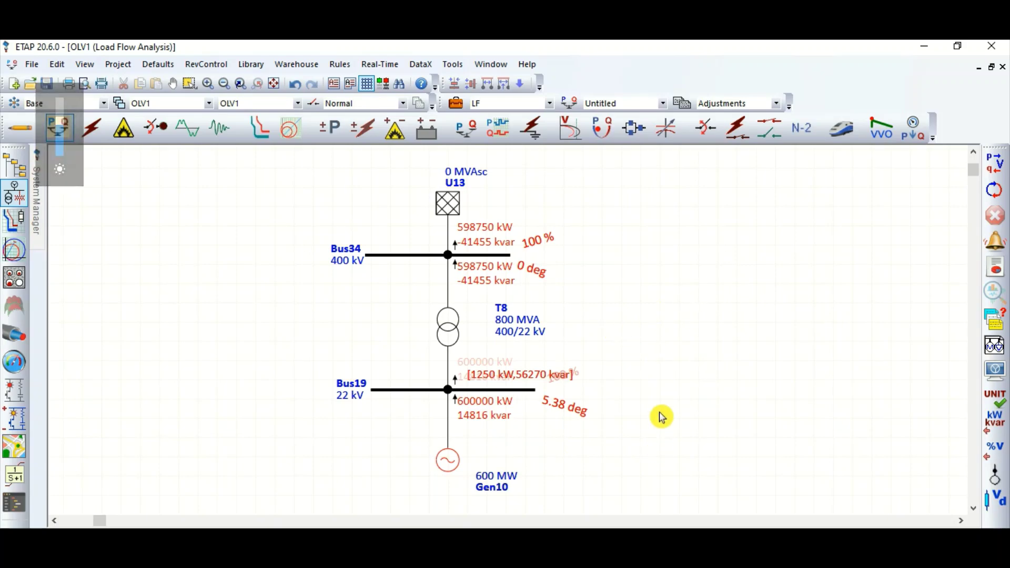
Turn off branch losses in the load flow result display and set the power flow unit to MVA.
left_click(994, 370)
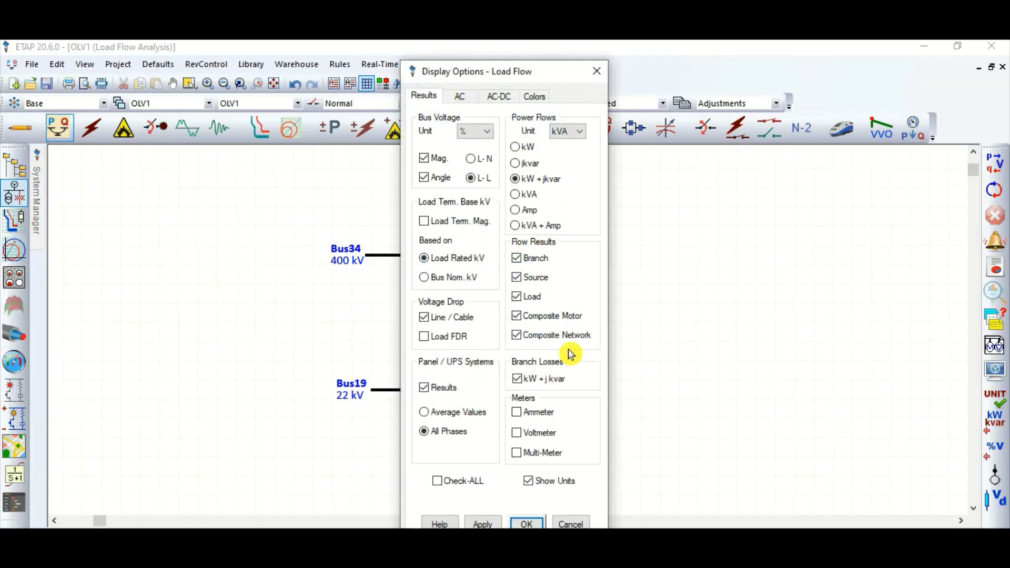
left_click(527, 524)
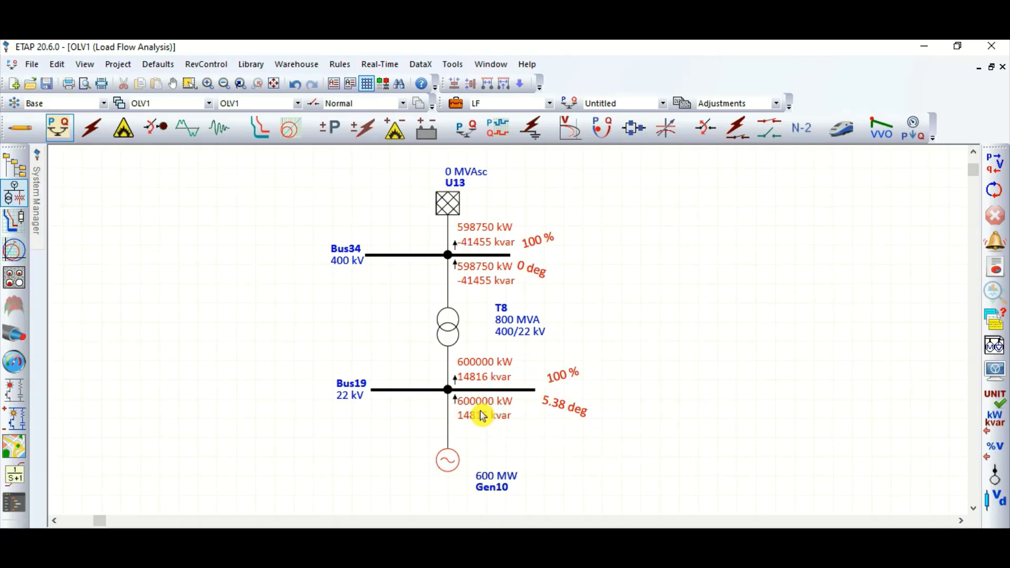
left_click(994, 369)
left_click(565, 138)
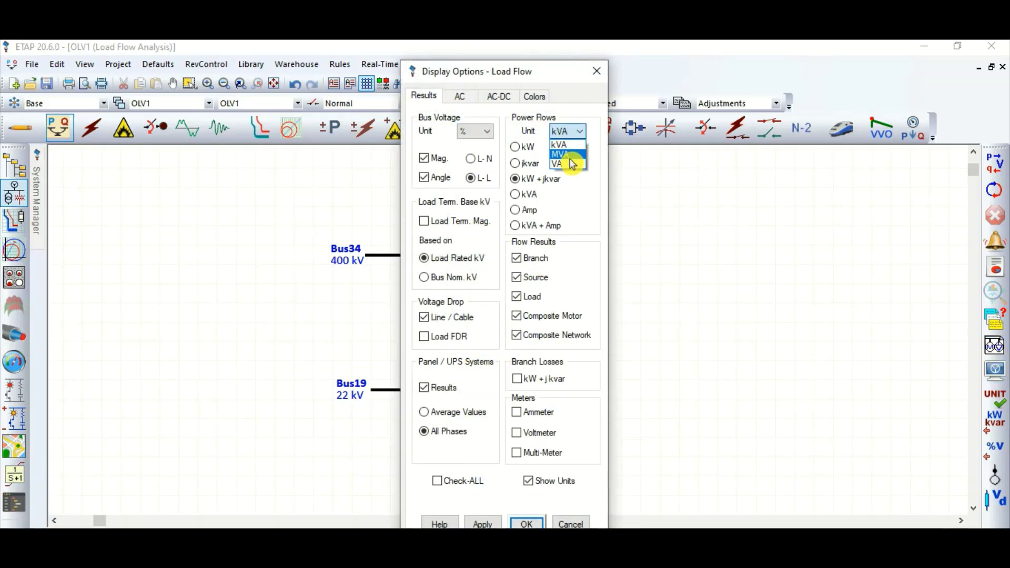
left_click(570, 154)
left_click(526, 524)
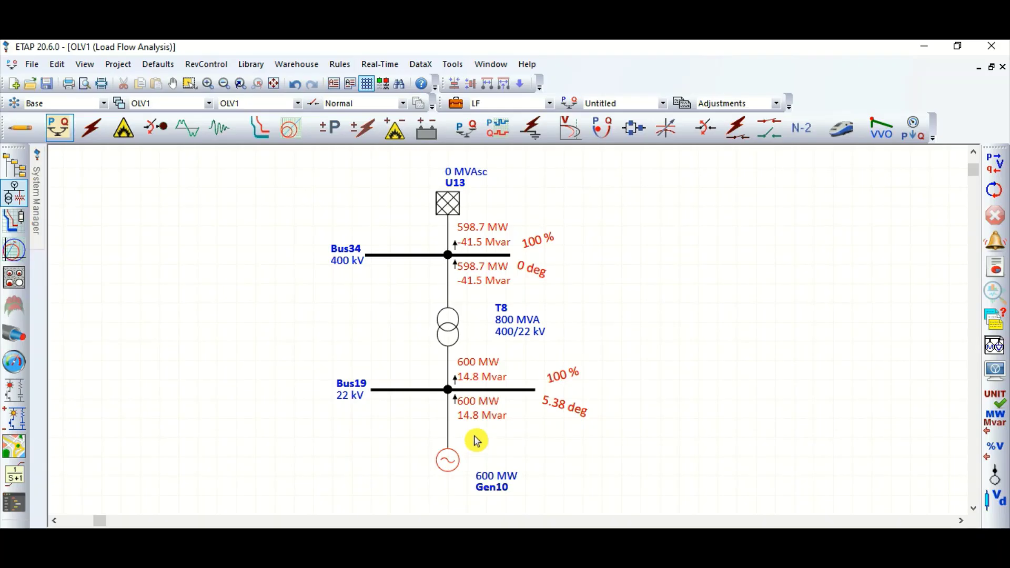
Review generator Gen10's operation mode, Design MW and Mvar limits against the load flow results at Bus19 and Bus34.
scroll(476, 440, "up", 1)
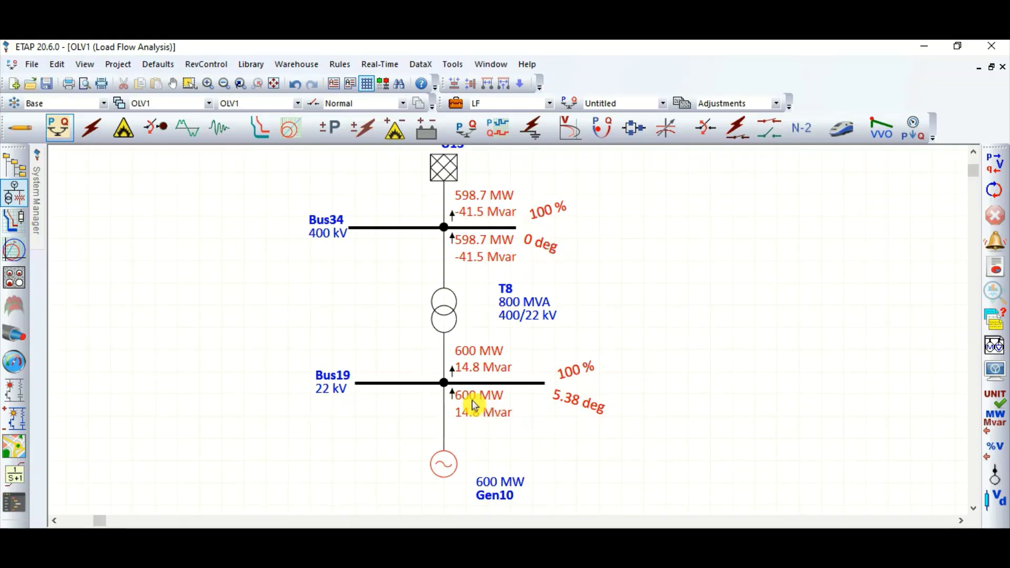
left_click(576, 372)
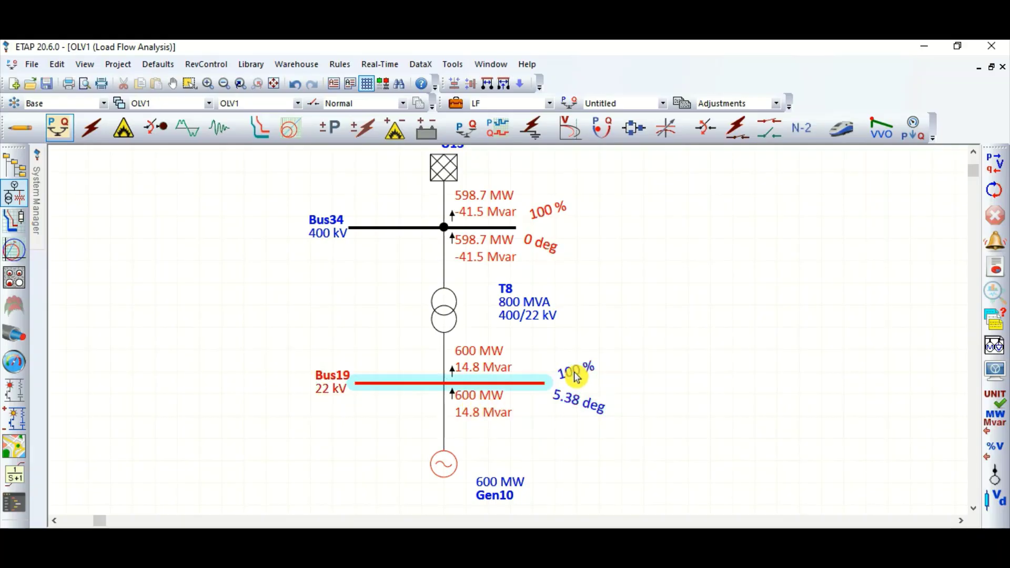
left_click(667, 414)
double_click(444, 469)
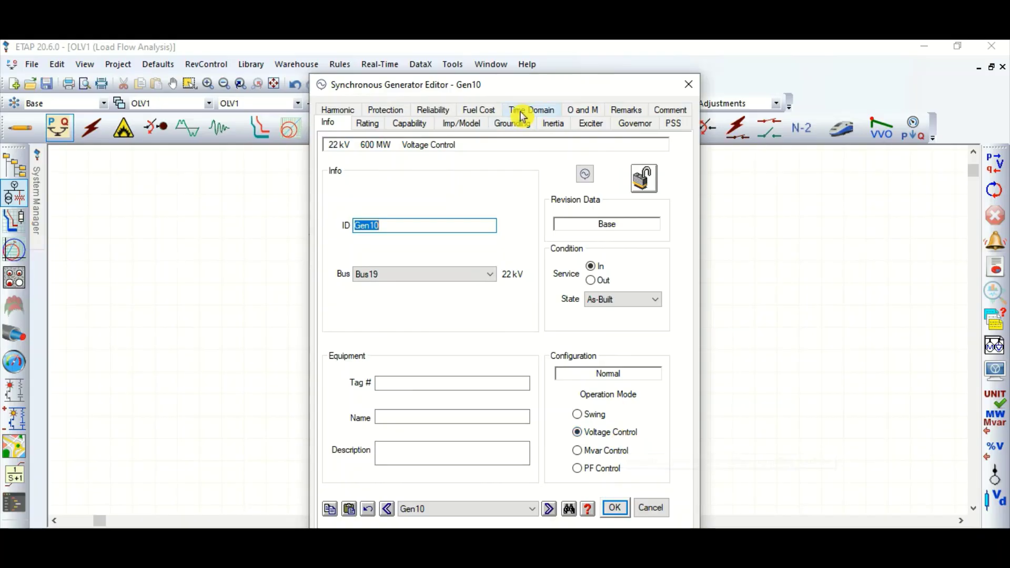
left_click_drag(526, 87, 826, 90)
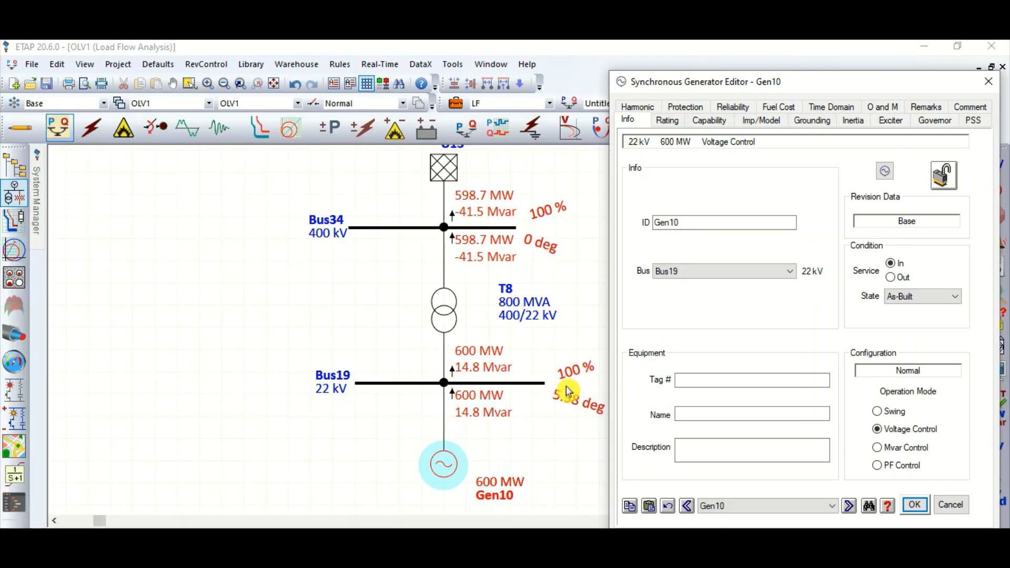
left_click(667, 121)
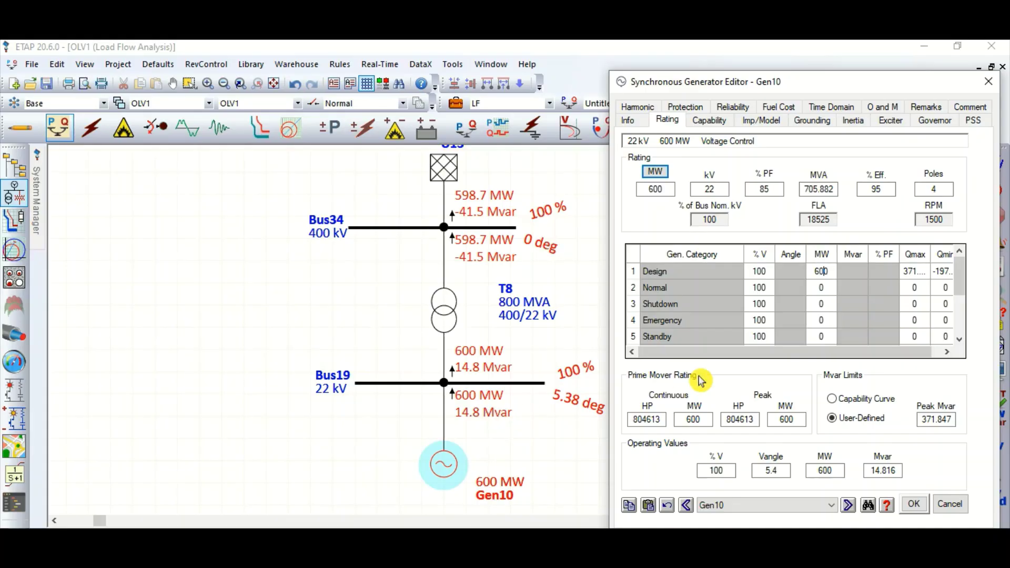
left_click(915, 271)
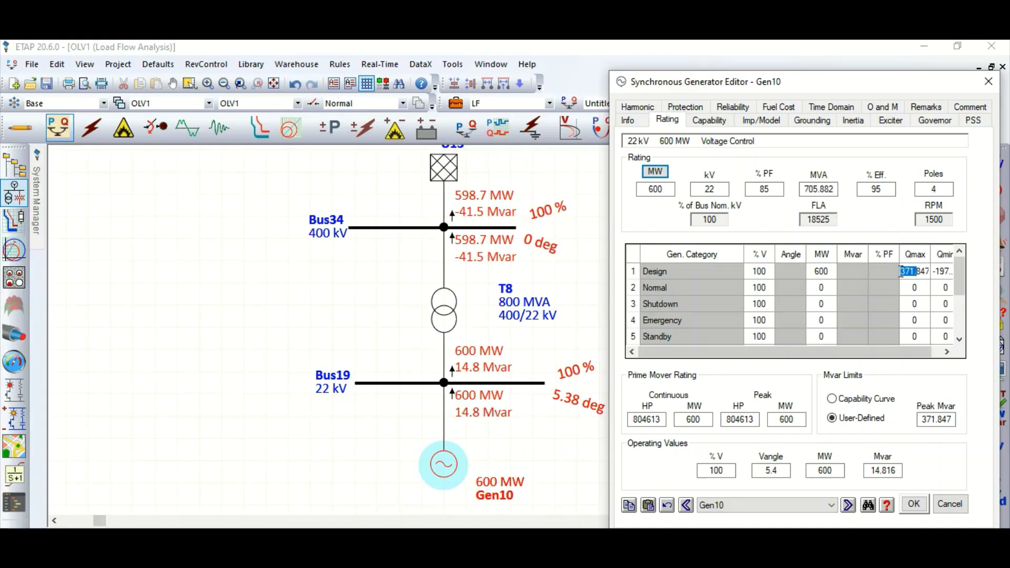
left_click_drag(897, 271, 912, 273)
left_click(914, 505)
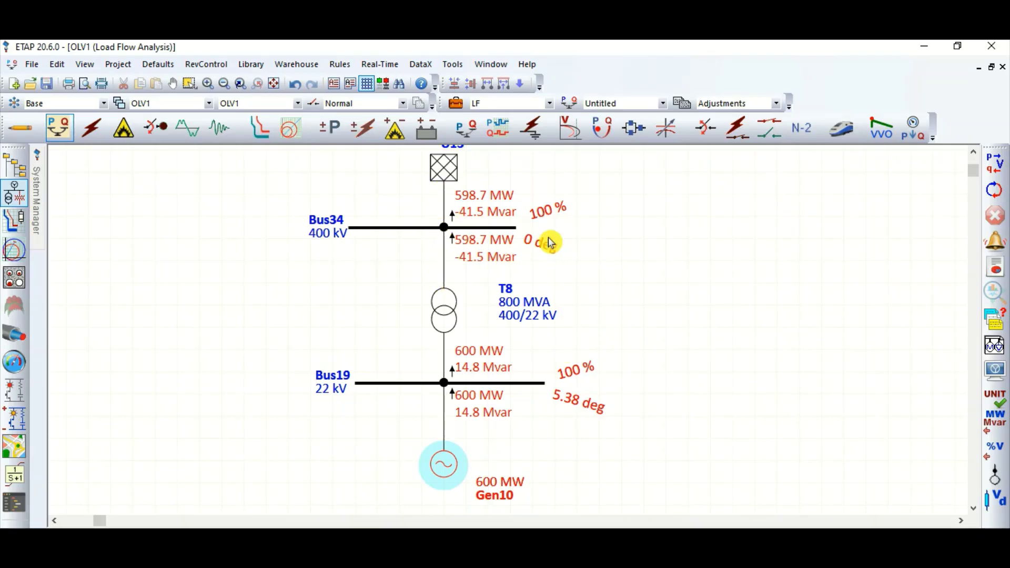
left_click(552, 218)
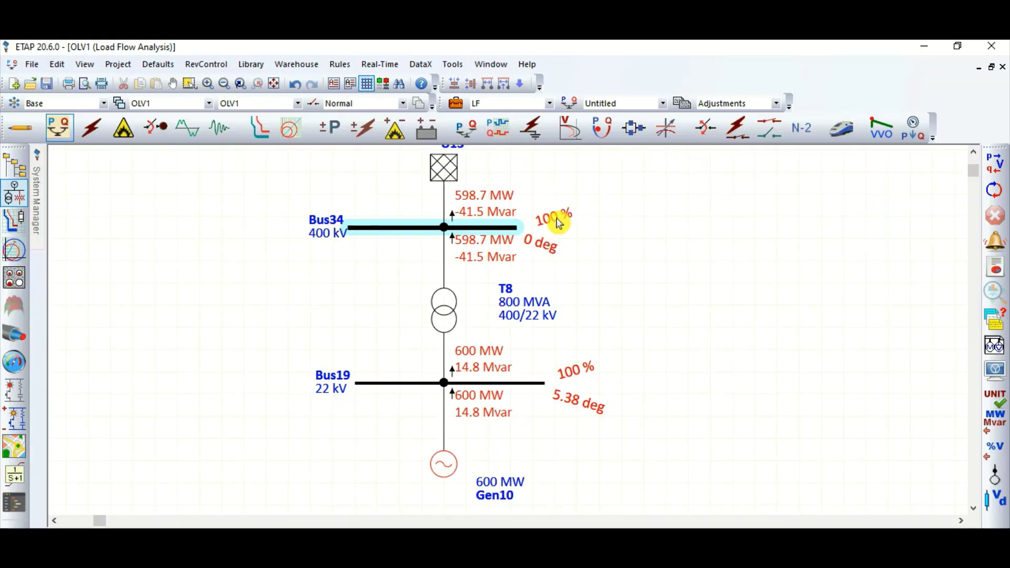
left_click(523, 248)
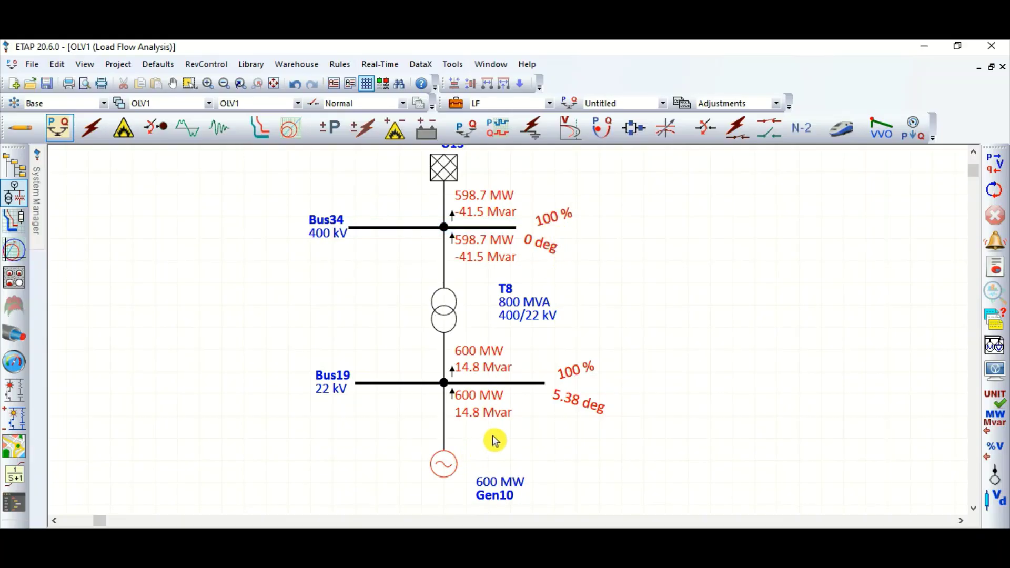
Set generator Gen10's Design generation category to 500 MW, accept the generator settings and rerun the load flow.
double_click(450, 467)
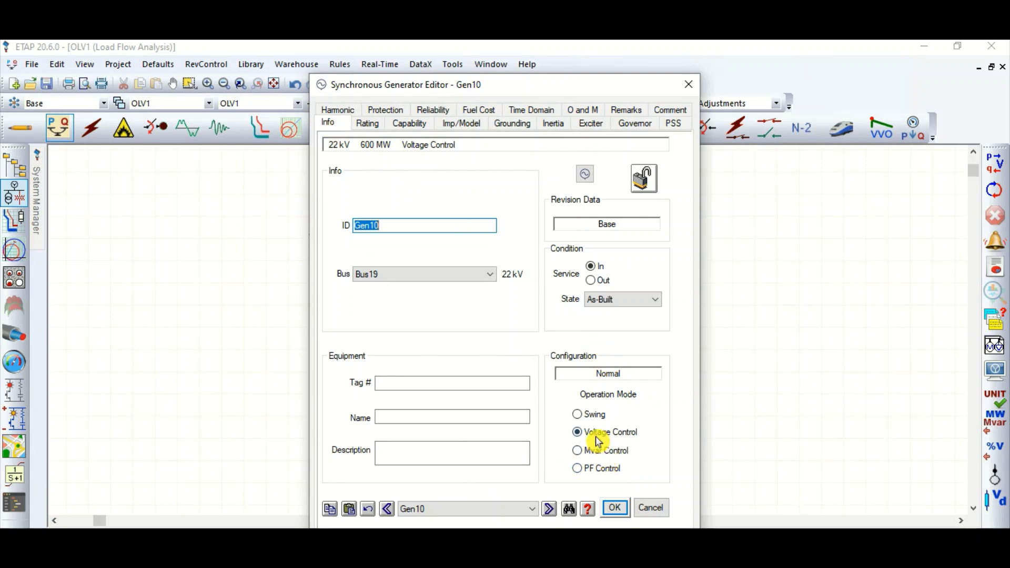
left_click(367, 124)
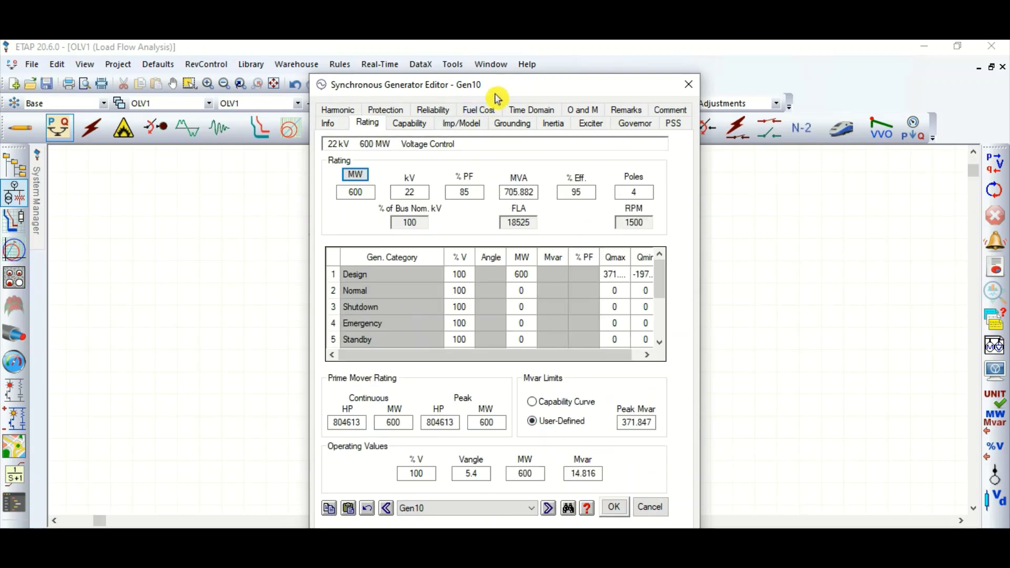
left_click_drag(513, 89, 766, 95)
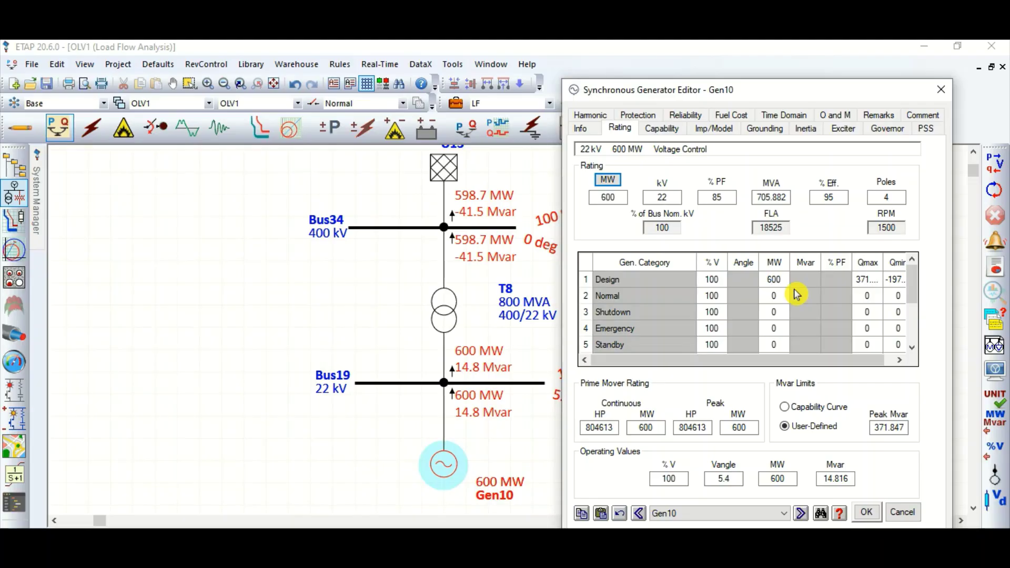
key("BackSpace")
type("5")
left_click(779, 295)
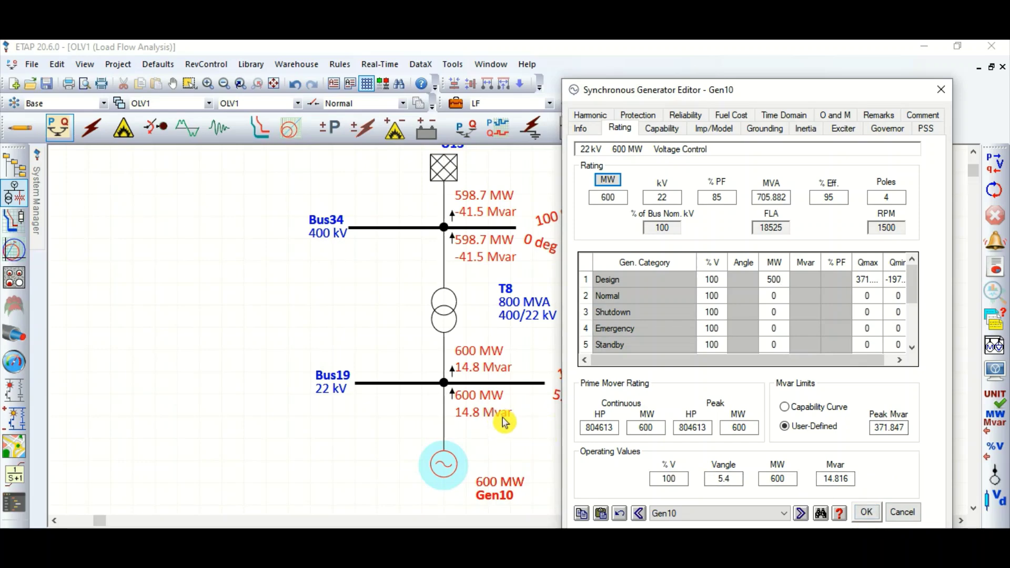
left_click_drag(661, 96, 720, 100)
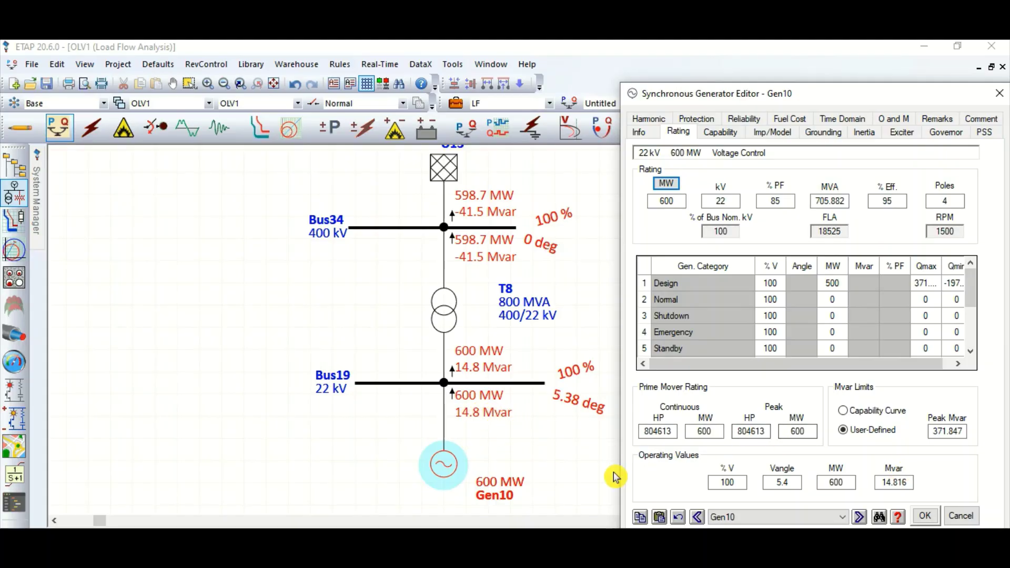
left_click(925, 512)
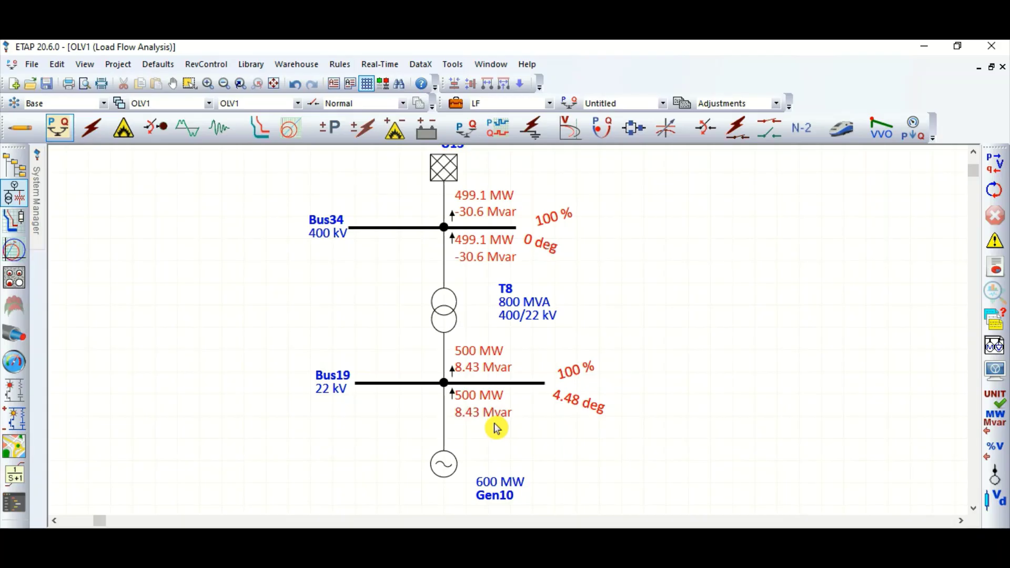
Compare generator Gen10's rating and operating values with the load flow results at Bus19, and close its editor without changes.
left_click(571, 376)
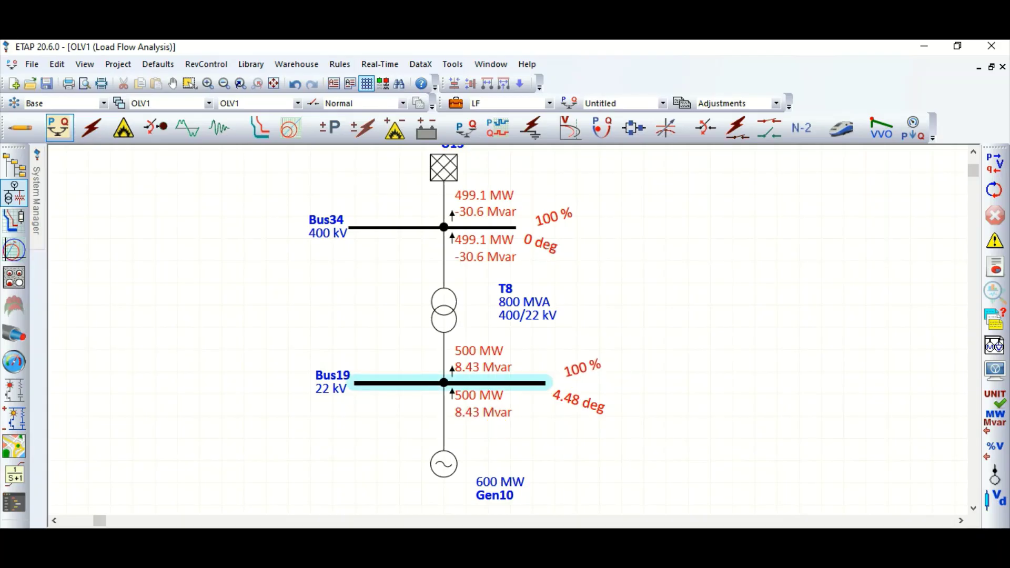
left_click(474, 411)
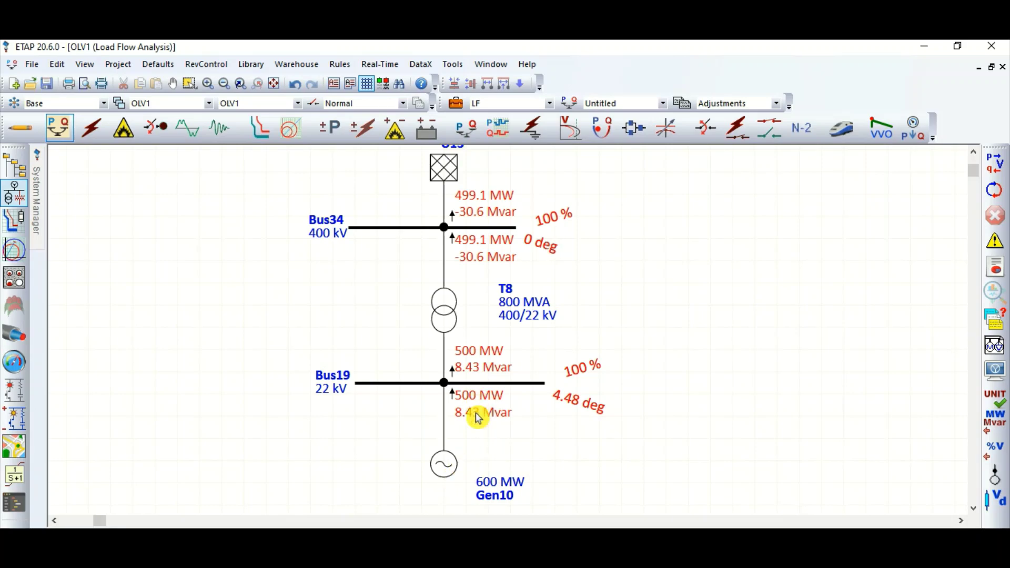
double_click(444, 464)
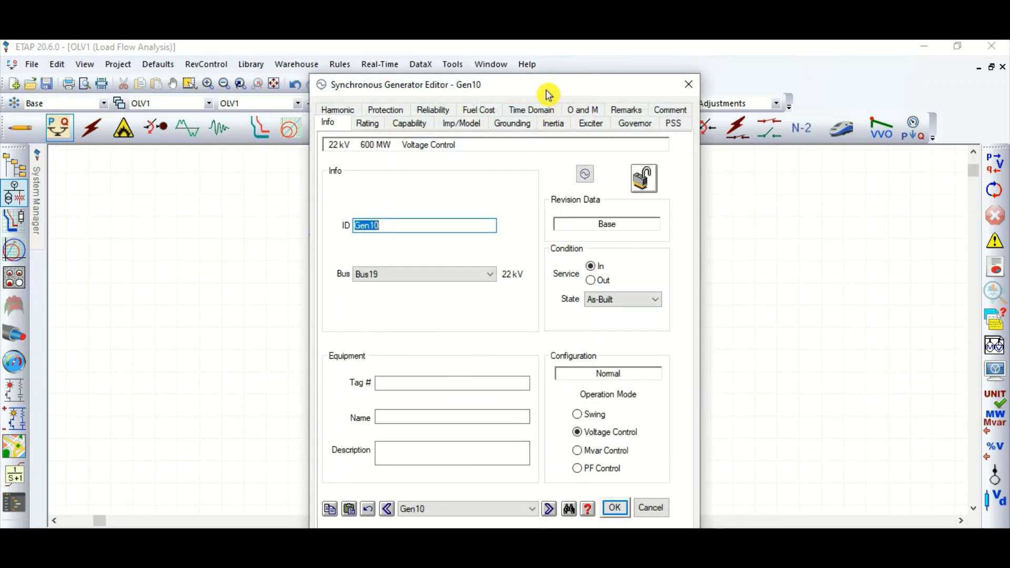
left_click_drag(545, 90, 749, 90)
left_click(575, 123)
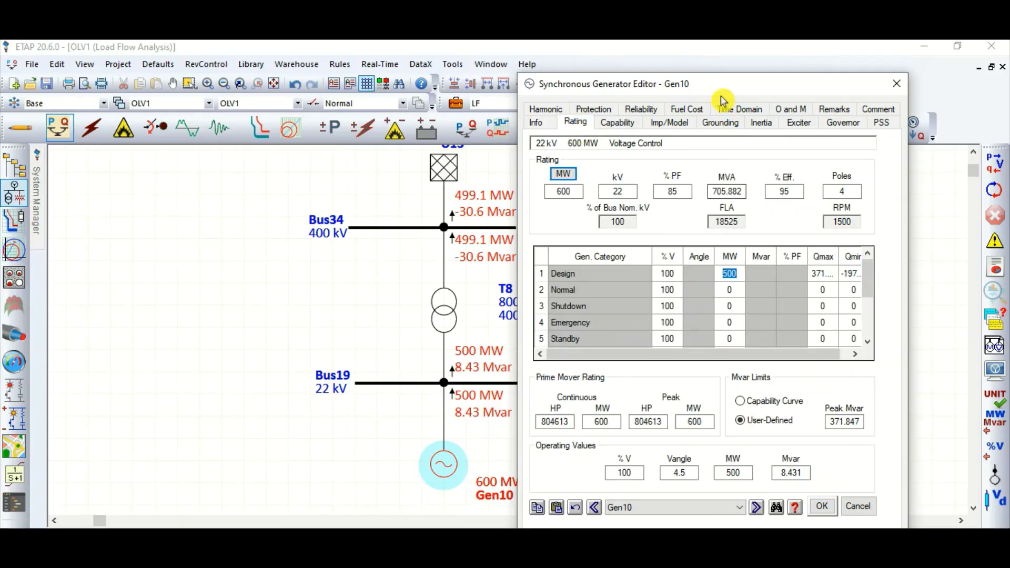
left_click_drag(722, 87, 773, 90)
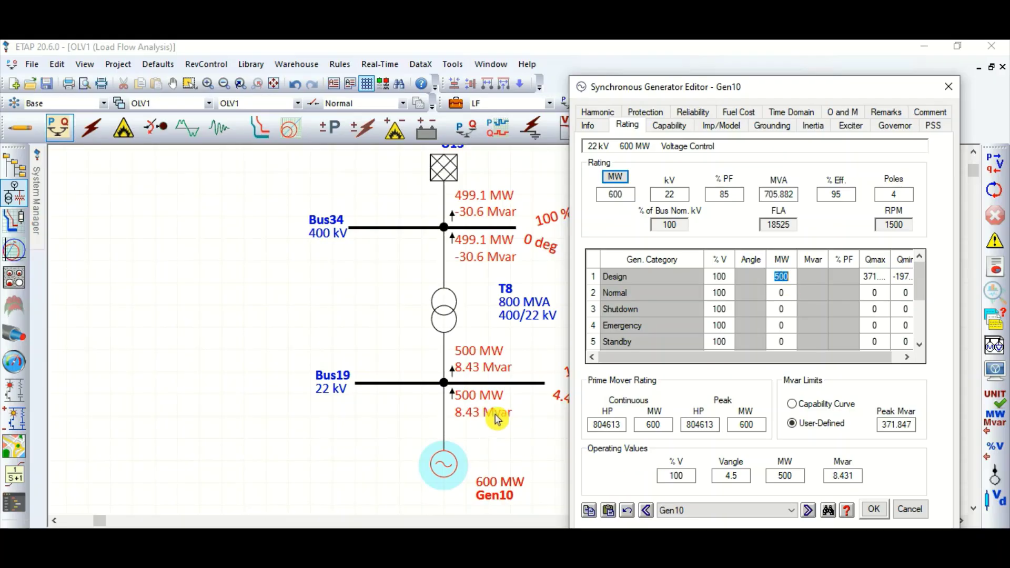
mouse_move(805, 92)
left_mouse_down()
mouse_move(832, 87)
mouse_move(812, 96)
left_mouse_up()
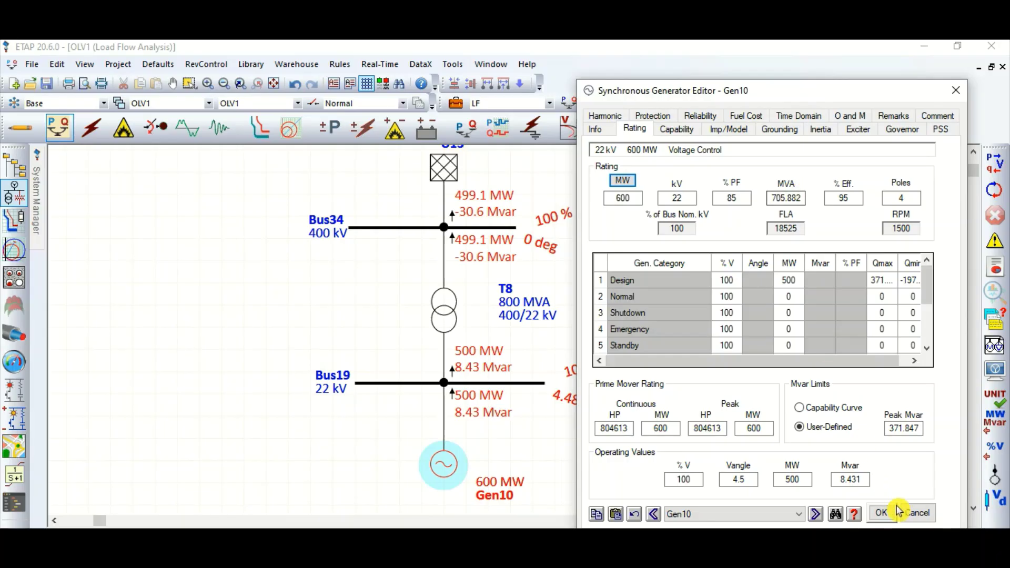
left_click(913, 515)
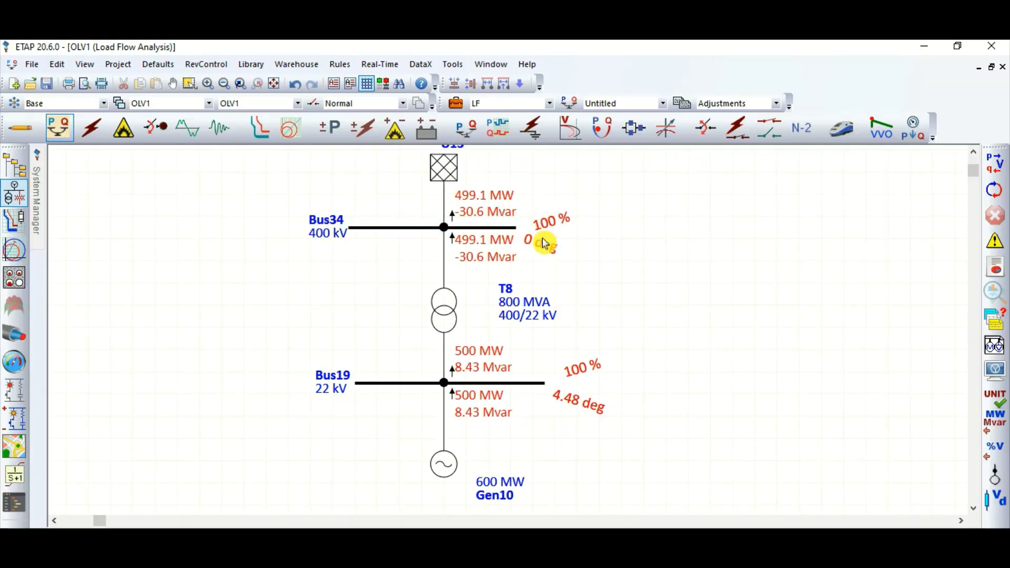
Set power grid U13's Design generation category voltage to 101 %, accept the grid settings and rerun the load flow.
double_click(444, 167)
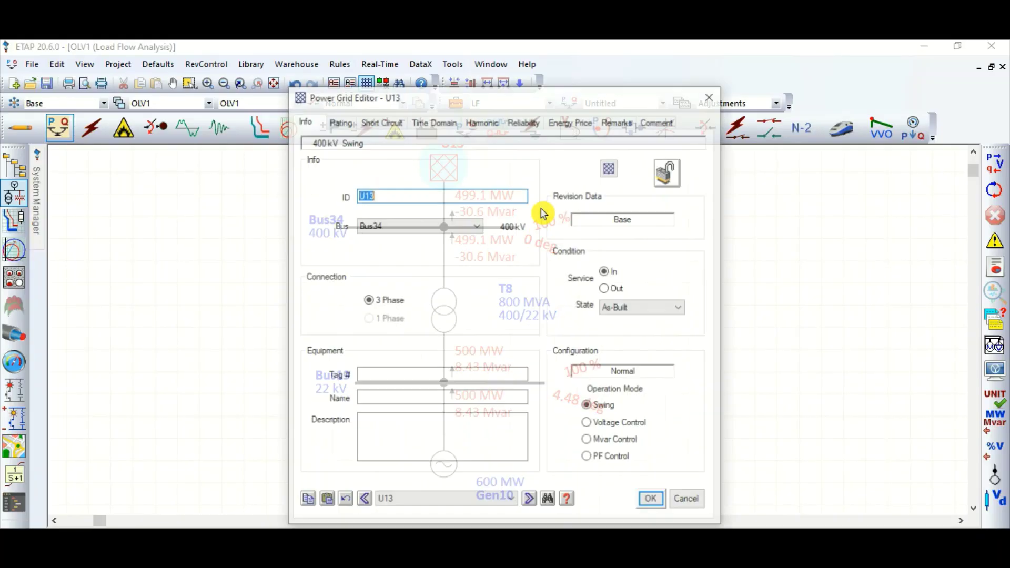
left_click_drag(532, 109, 805, 94)
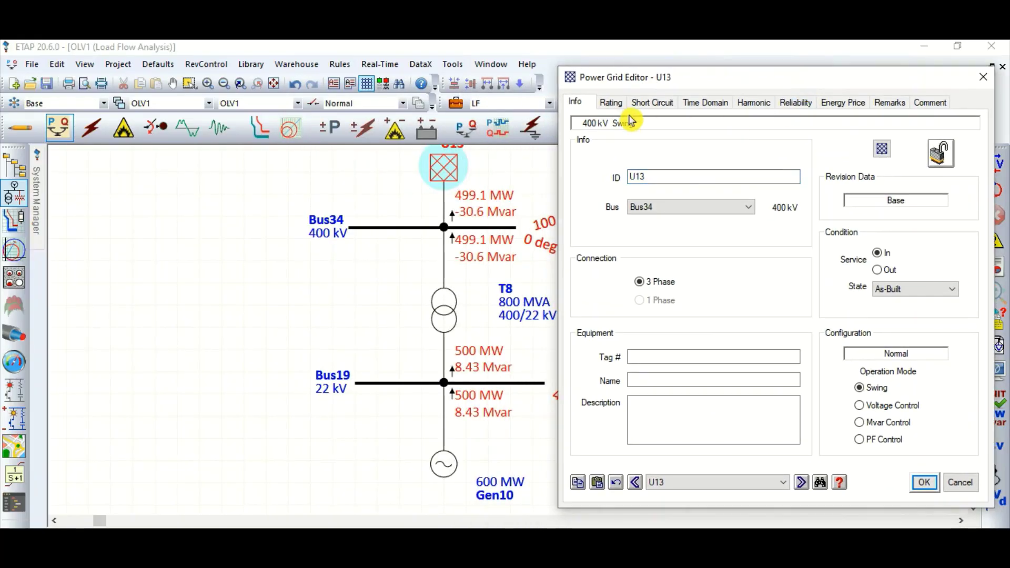
left_click(611, 103)
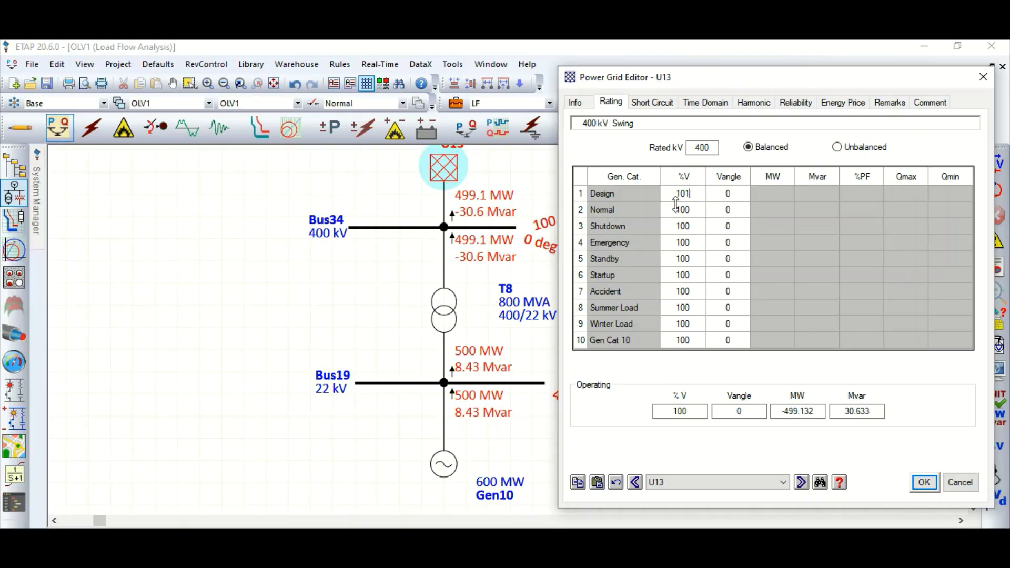
left_click(921, 482)
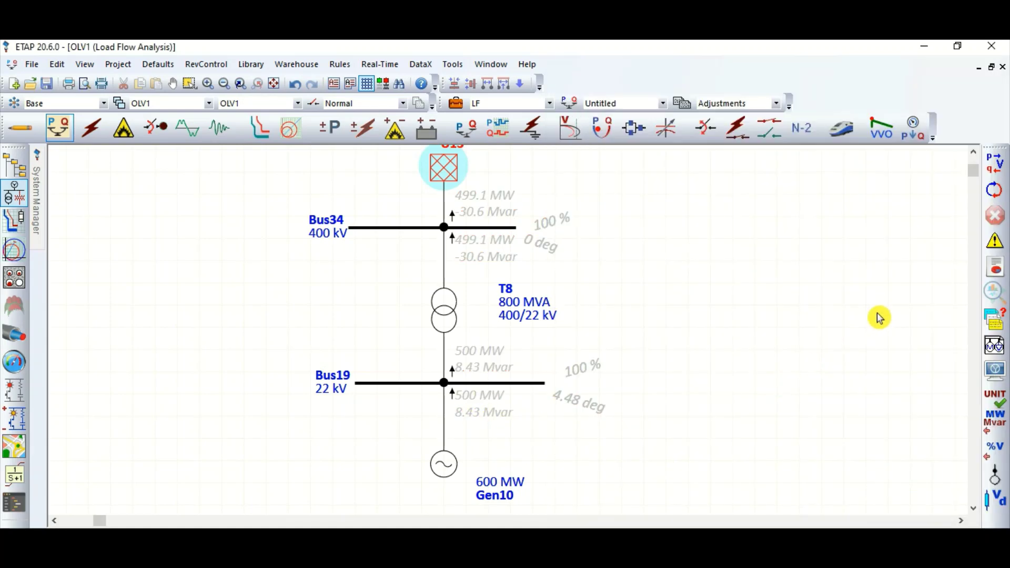
left_click(1000, 166)
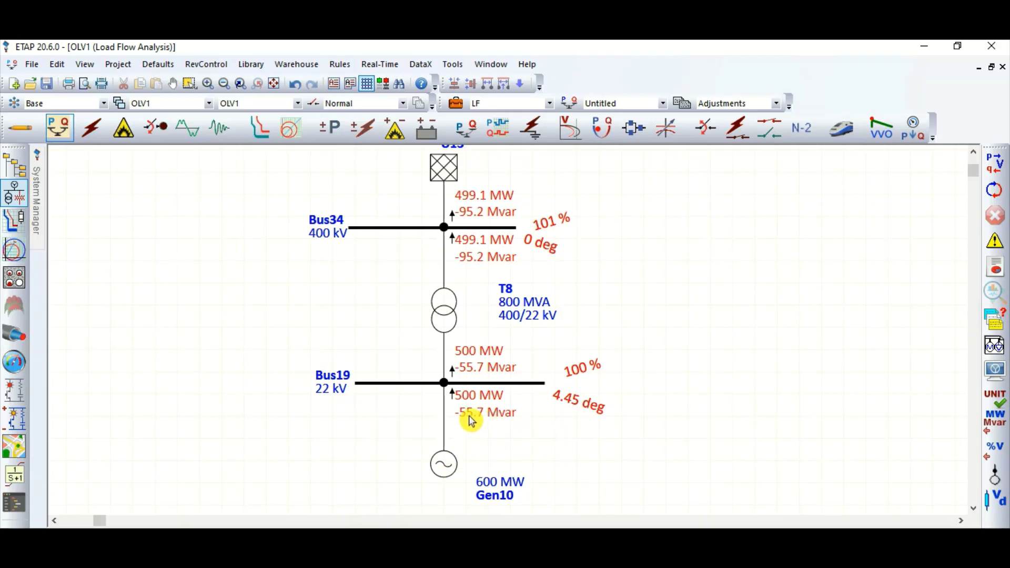
Compare generator Gen10's Mvar operating value with its Design Qmax and Qmin limits, and close its editor without changes.
double_click(444, 463)
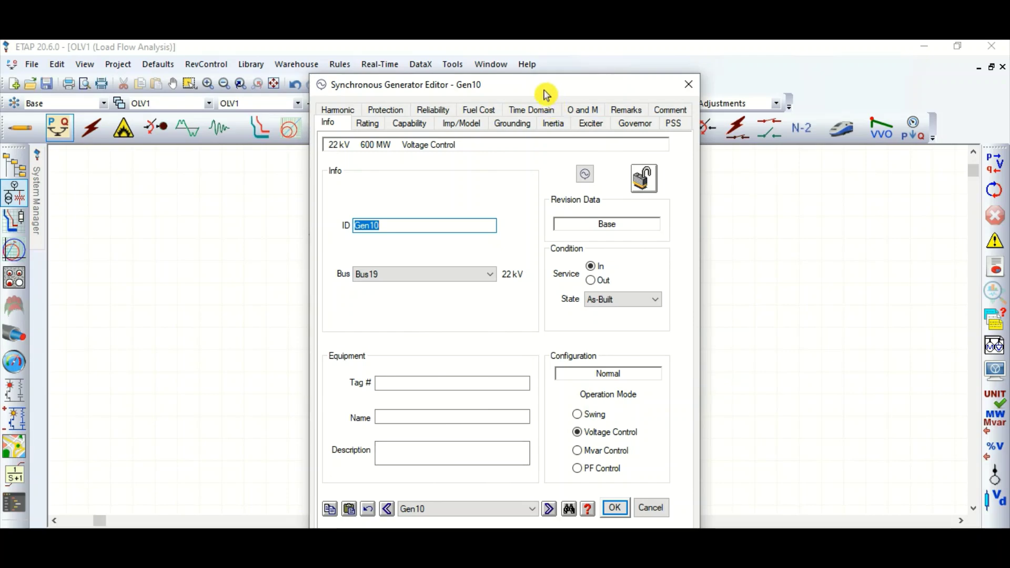
left_click_drag(546, 95, 774, 76)
left_click(599, 104)
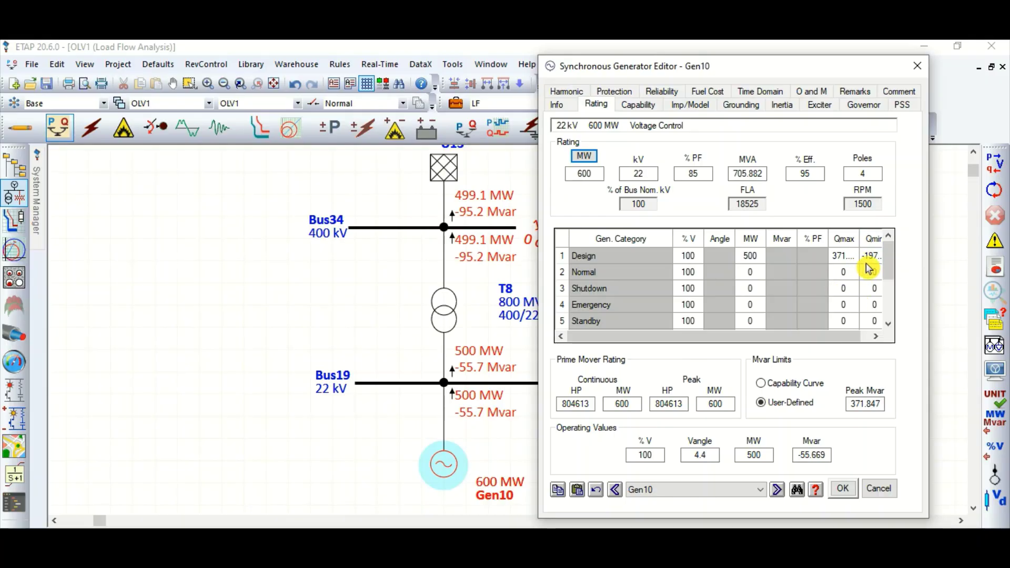
left_click(847, 489)
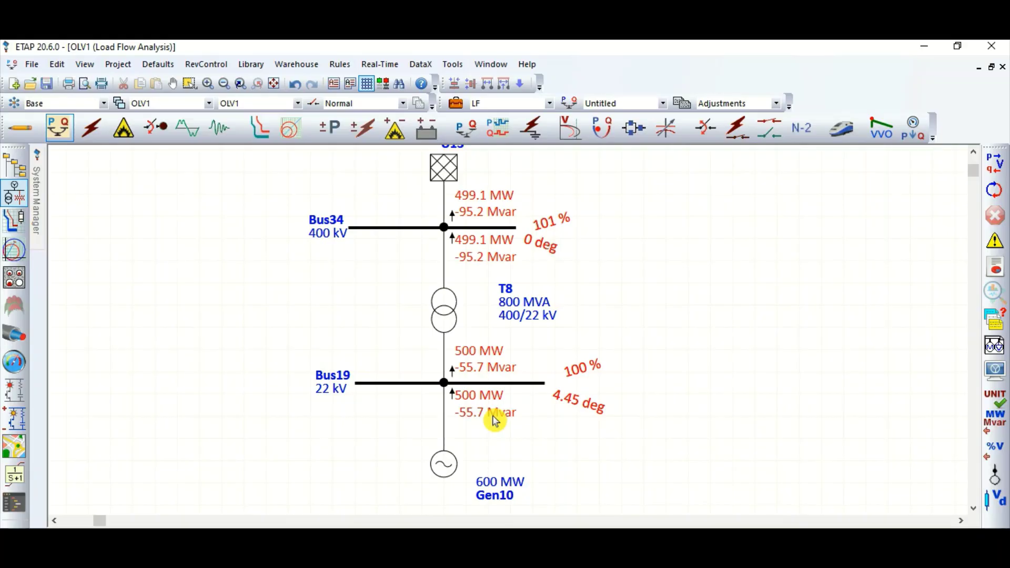
left_click(453, 470)
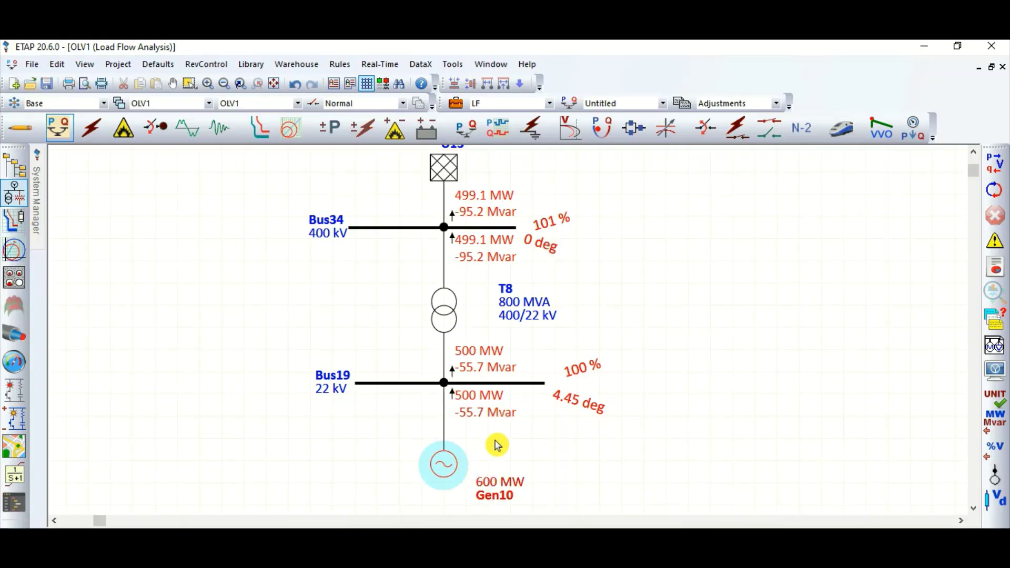
left_click(572, 440)
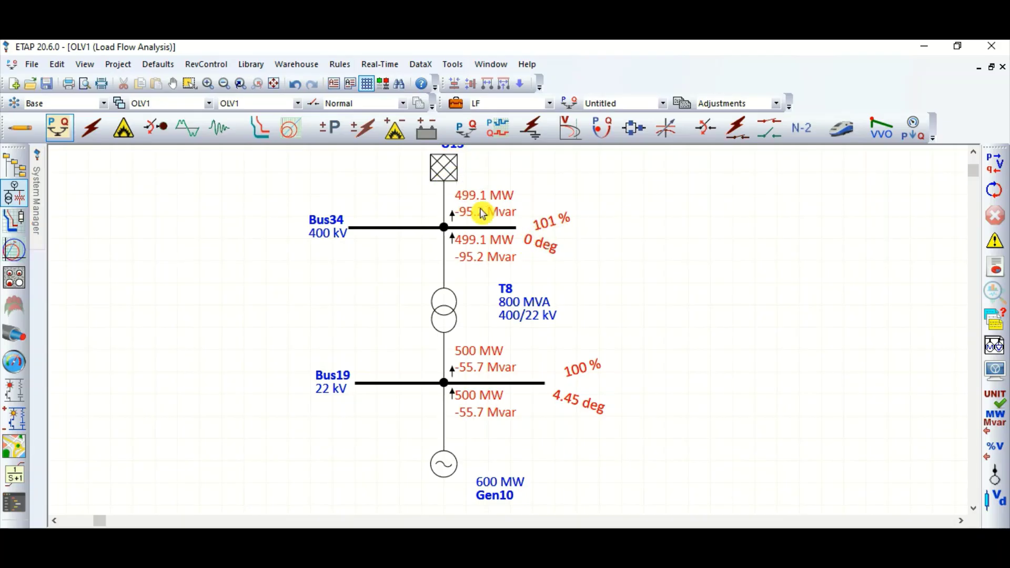
Set power grid U13's Design generation category voltage to 98 %, accept the grid settings and rerun the load flow.
double_click(445, 167)
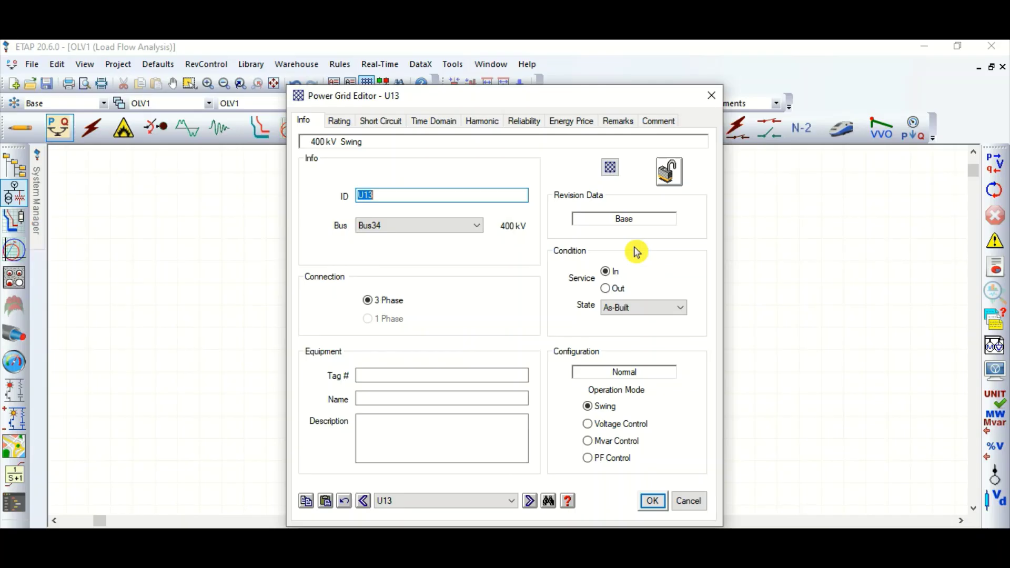
left_click(337, 122)
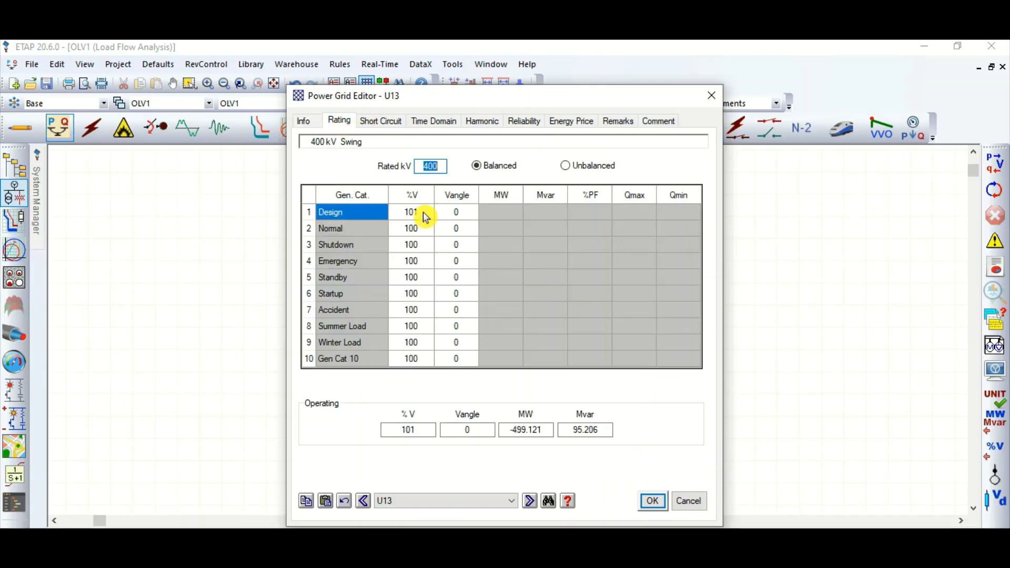
left_click(405, 215)
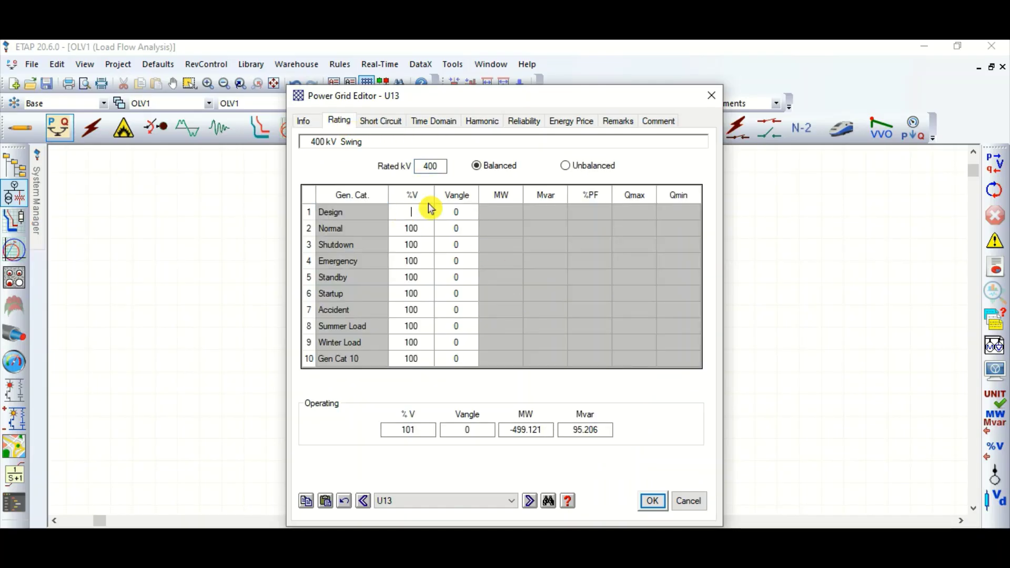
type("98")
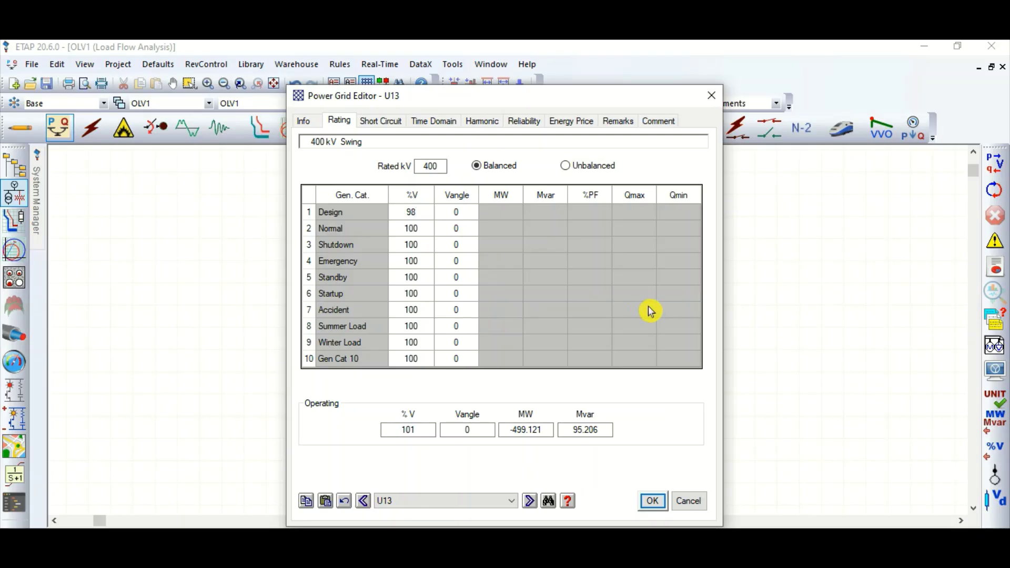
left_click(692, 498)
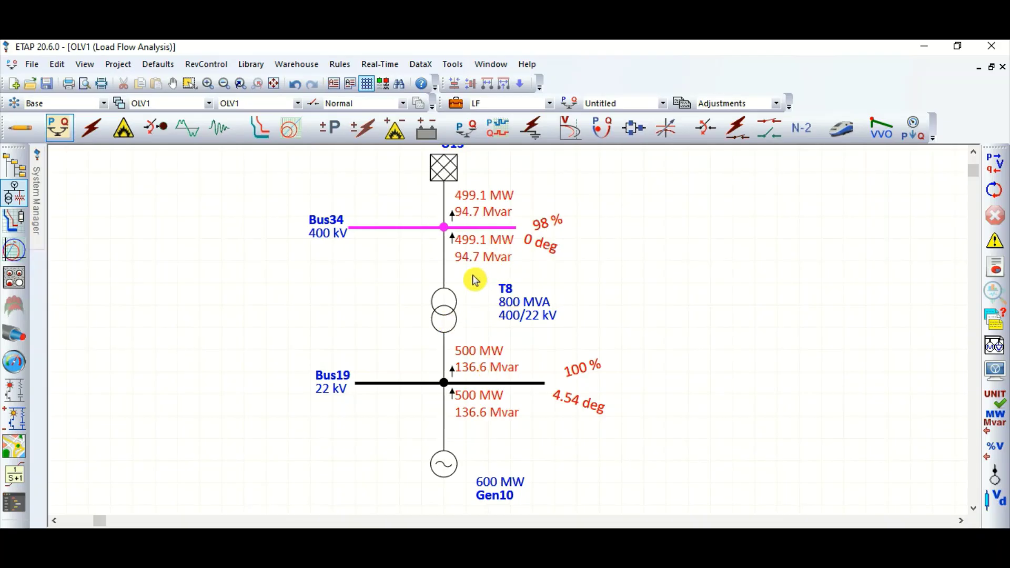
Set transformer T8's positive and zero sequence impedance to 16 %Z, accept the transformer settings and rerun the load flow.
double_click(444, 305)
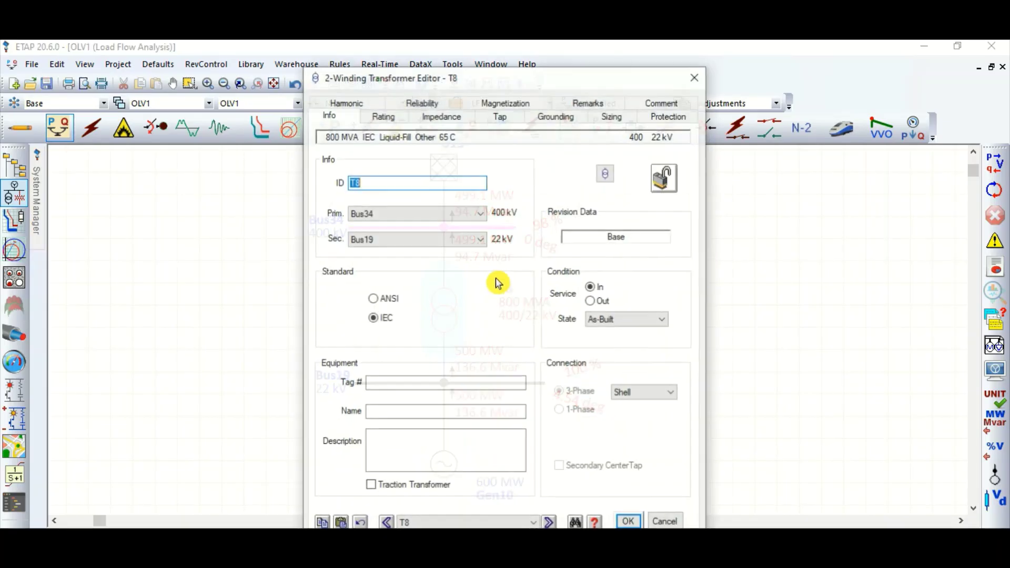
left_click_drag(489, 76, 683, 56)
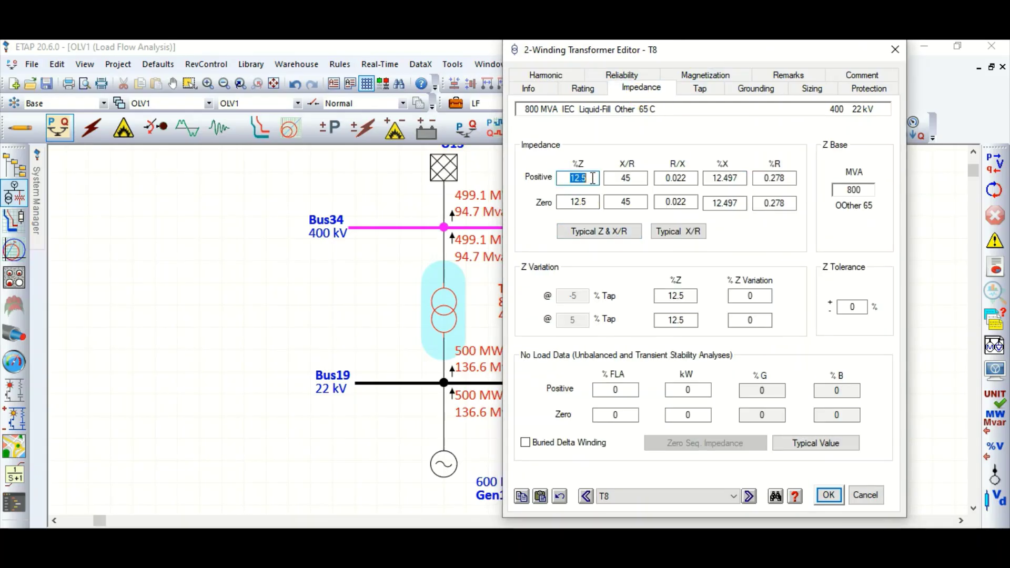
left_click_drag(593, 181, 556, 183)
left_click(589, 210)
left_click(582, 201)
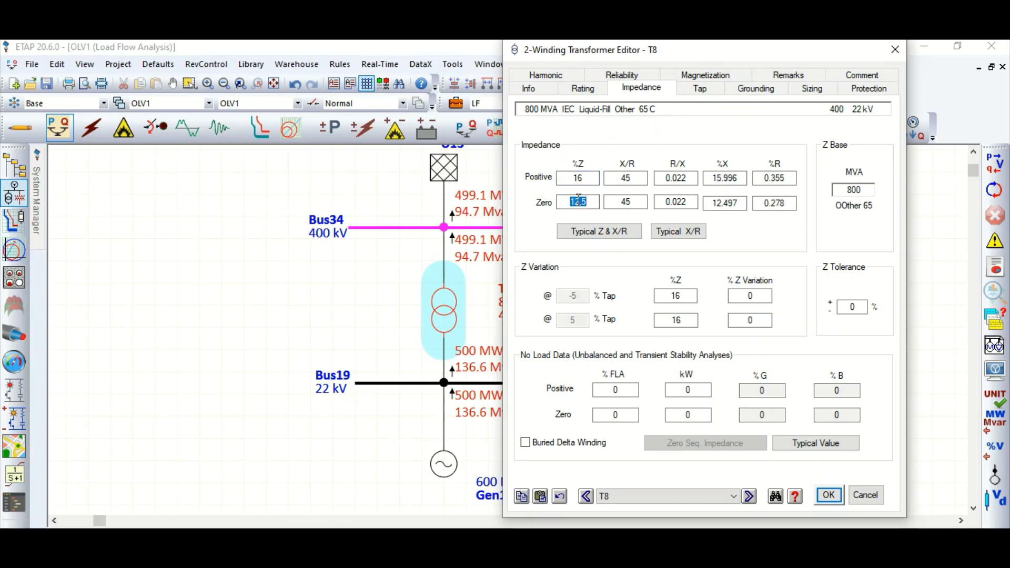
type("6")
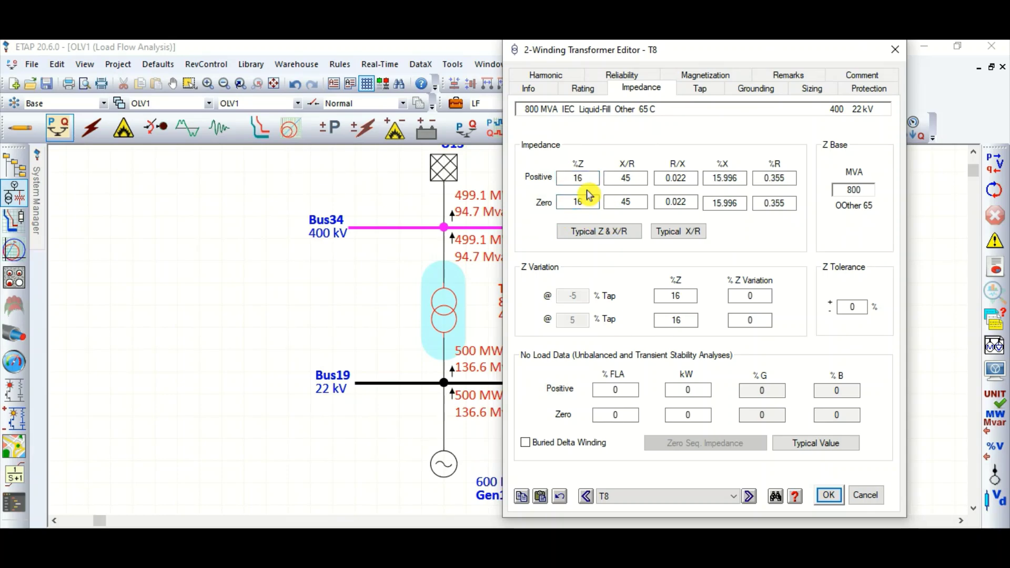
left_click(828, 495)
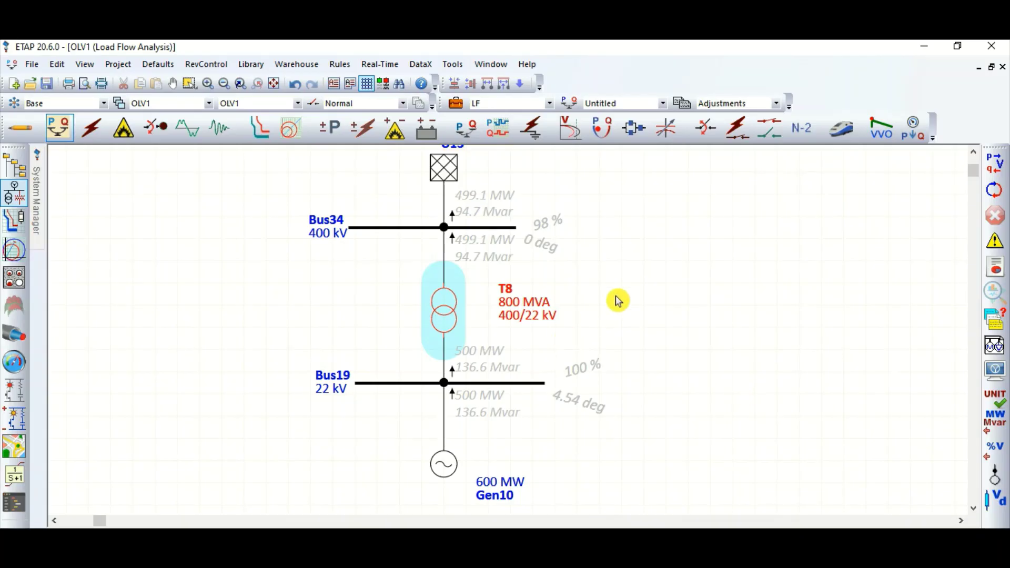
left_click(619, 299)
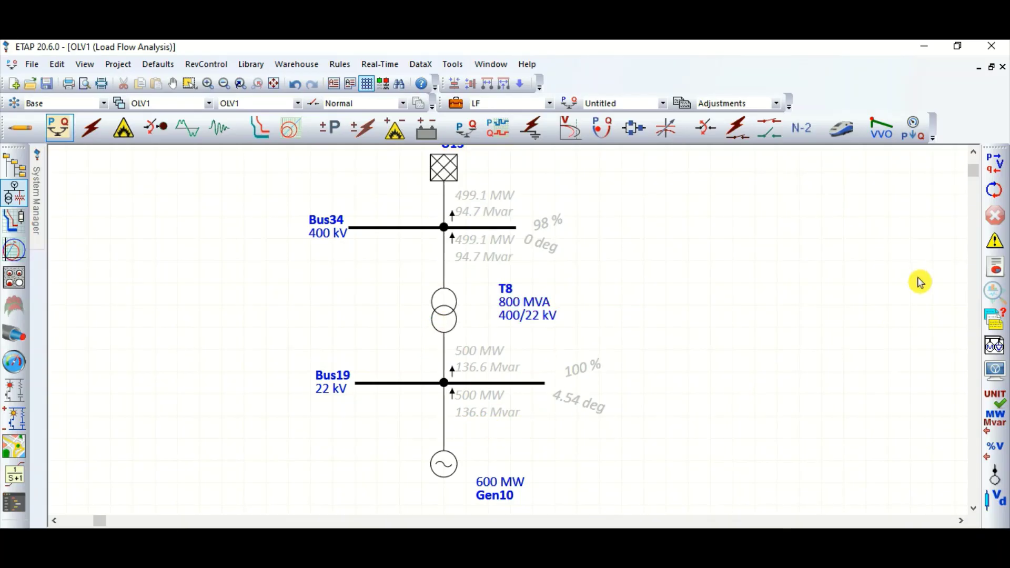
left_click(995, 163)
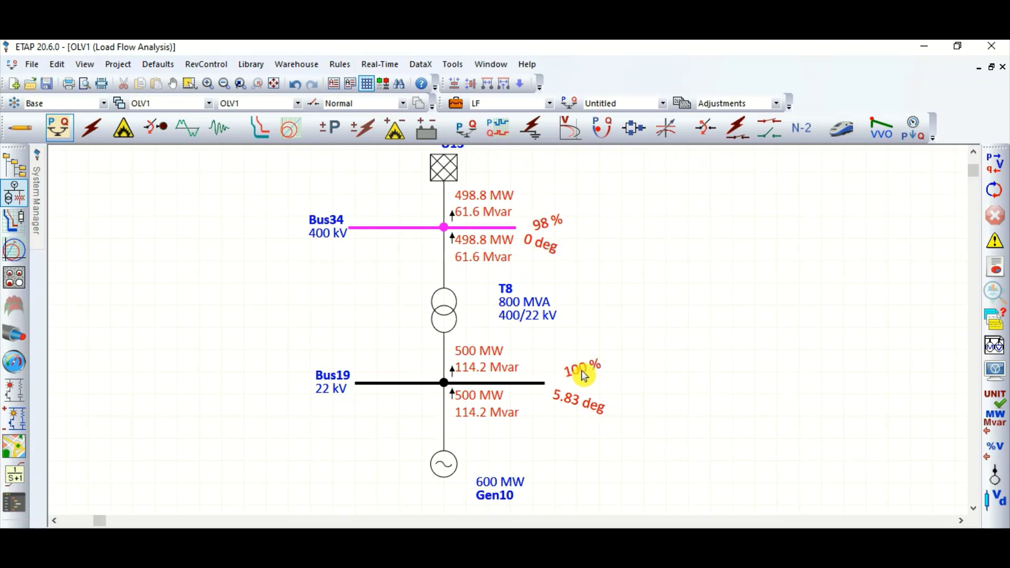
left_click_drag(583, 375, 578, 375)
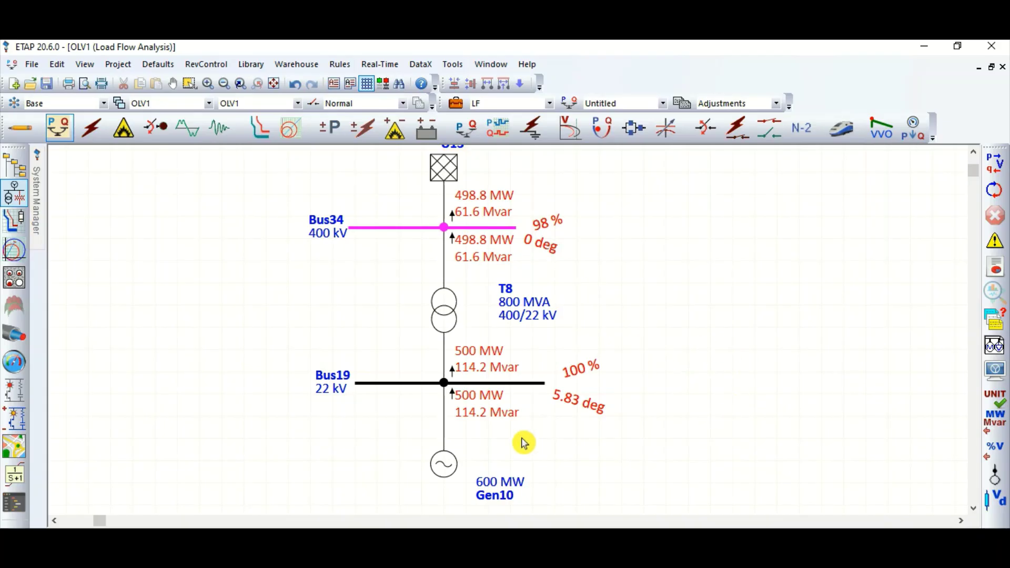
Set generator Gen10's Design generation category voltage to 102 %, accept the generator settings and rerun the load flow.
double_click(443, 462)
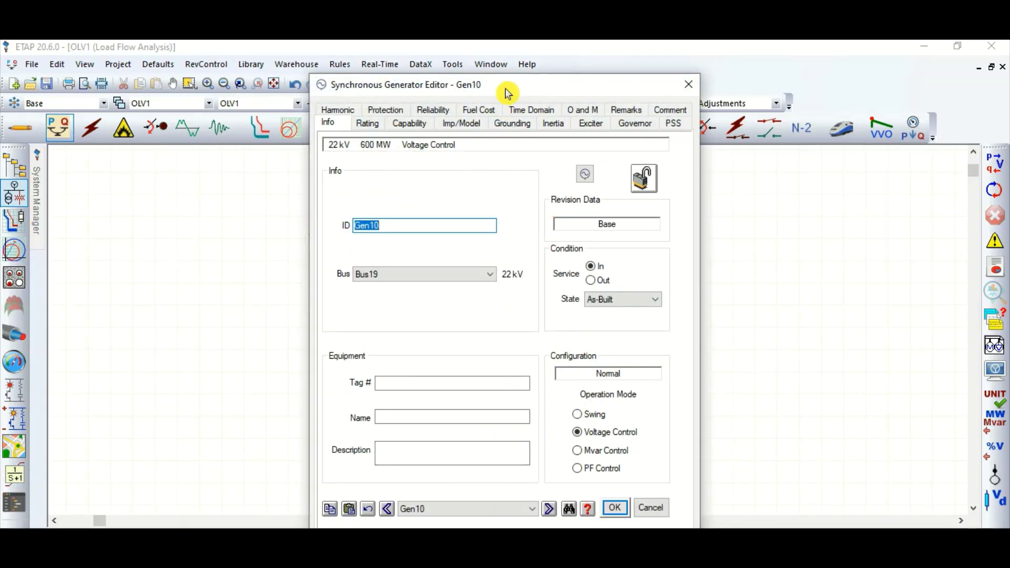
left_click_drag(508, 92, 797, 72)
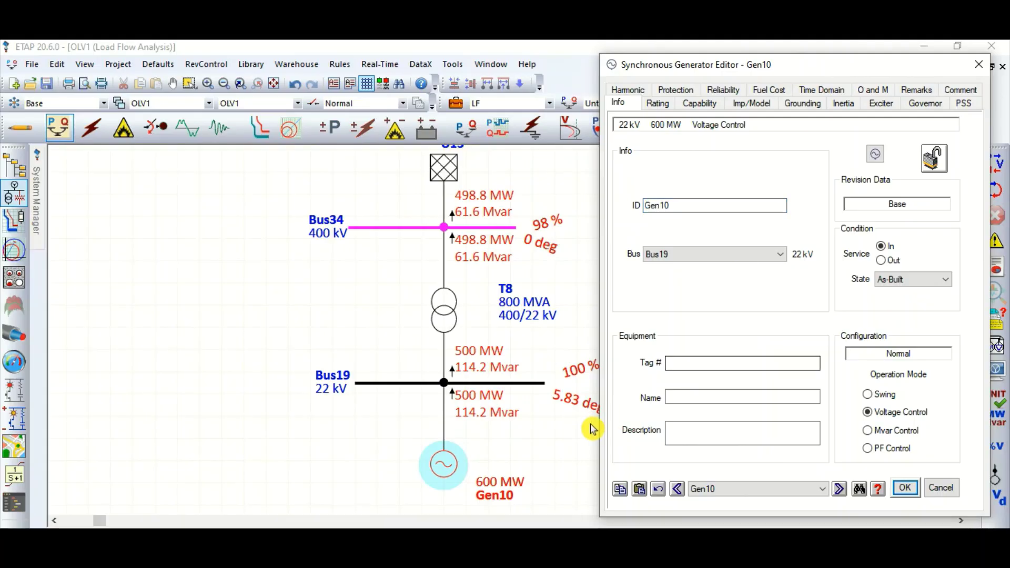
left_click(658, 103)
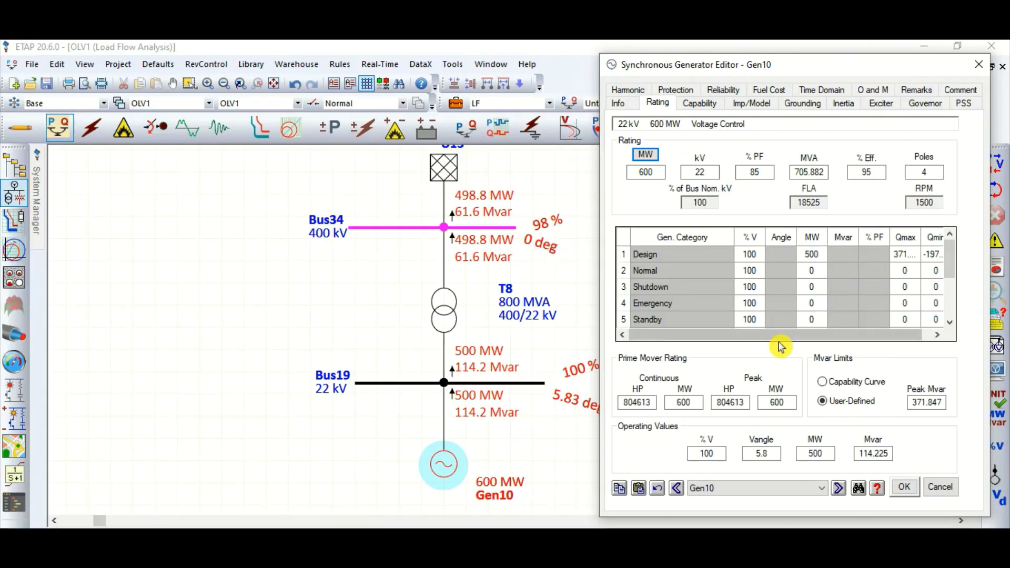
left_click(754, 260)
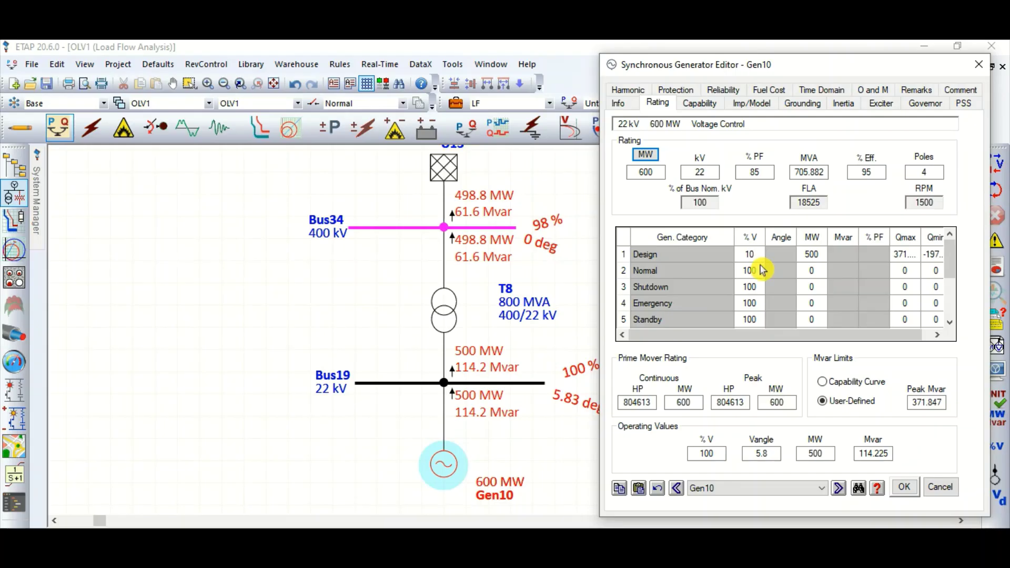
type("2")
left_click(904, 488)
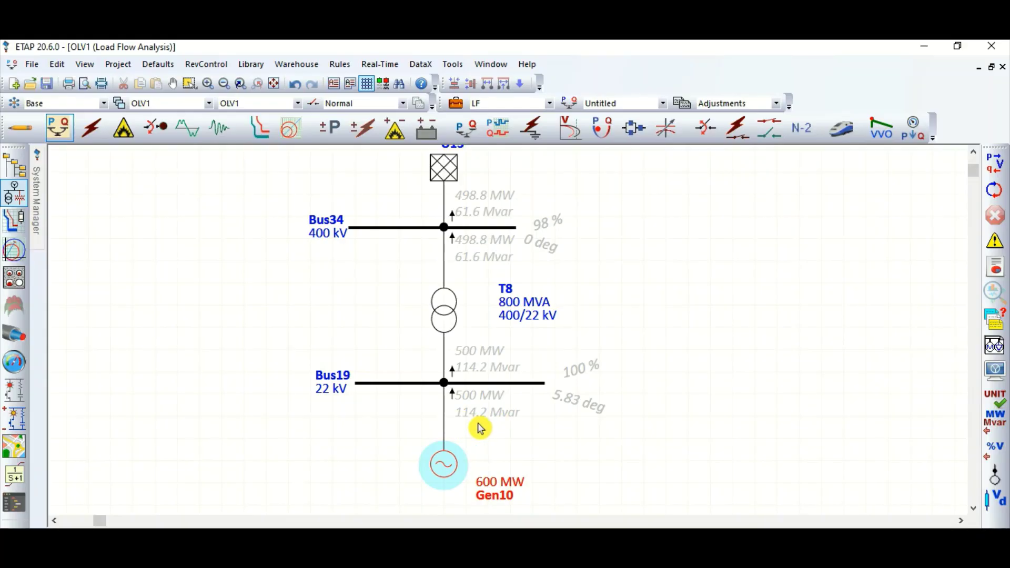
left_click(994, 164)
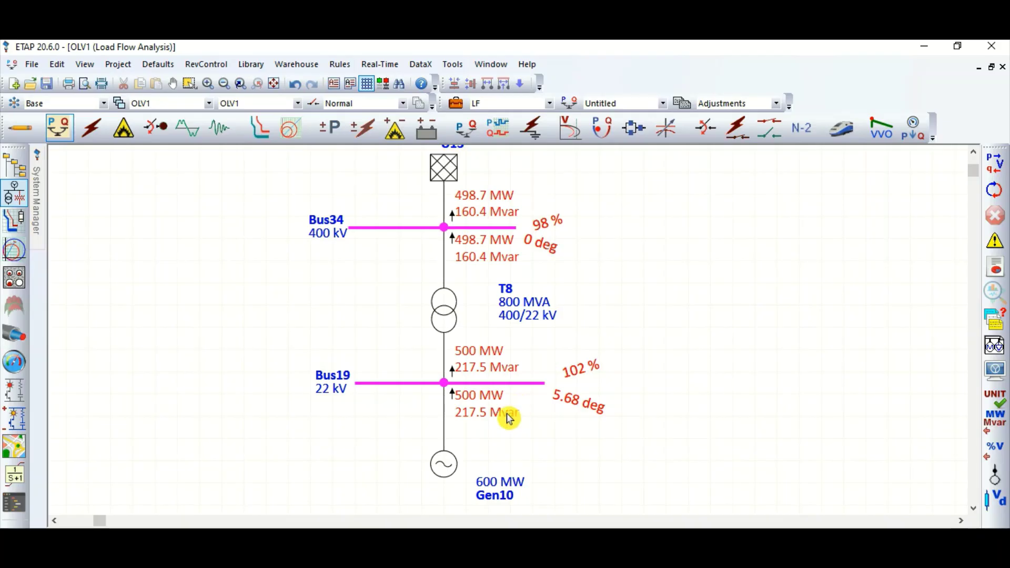
left_click_drag(577, 372, 569, 375)
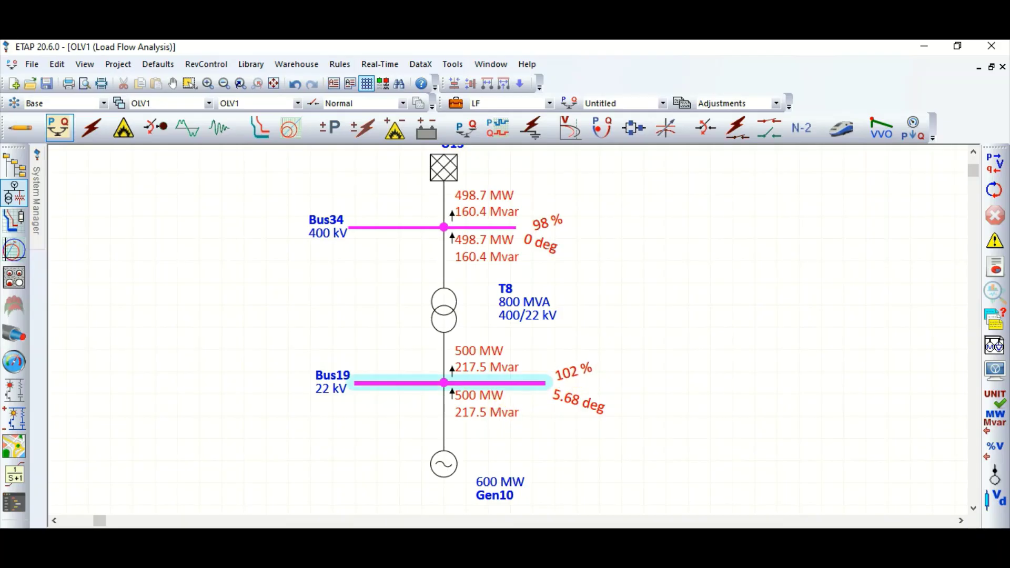
left_click(577, 381)
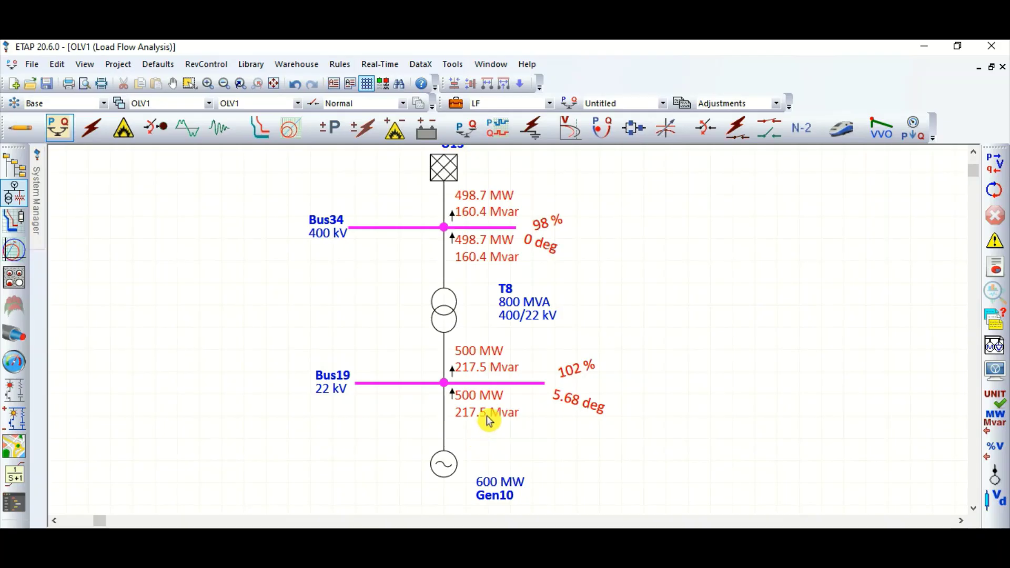
Compare generator Gen10's Mvar operating value with its Design Qmax limit in the rating data, and close the editor without changes.
double_click(442, 465)
left_click(367, 123)
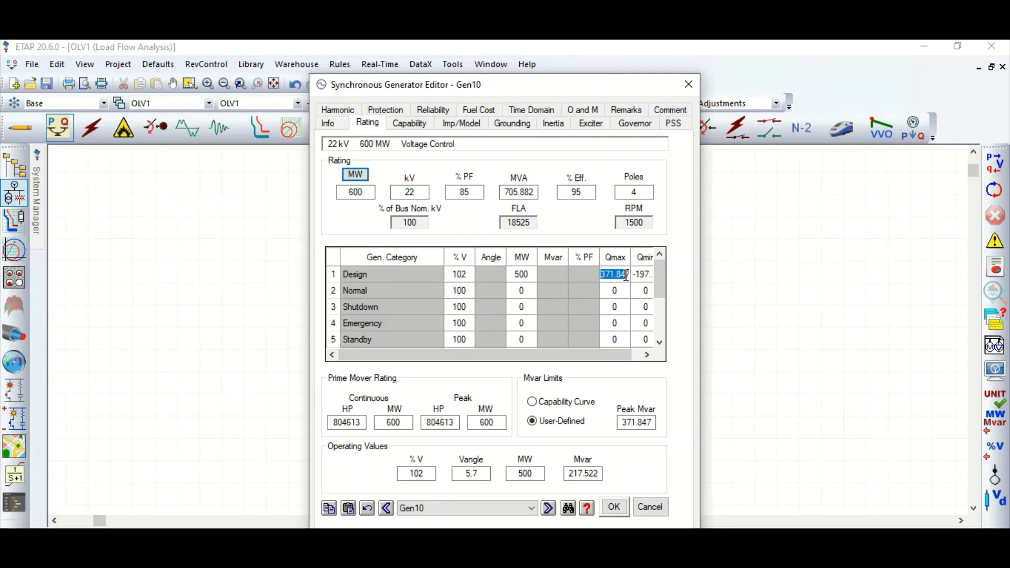
left_click(614, 507)
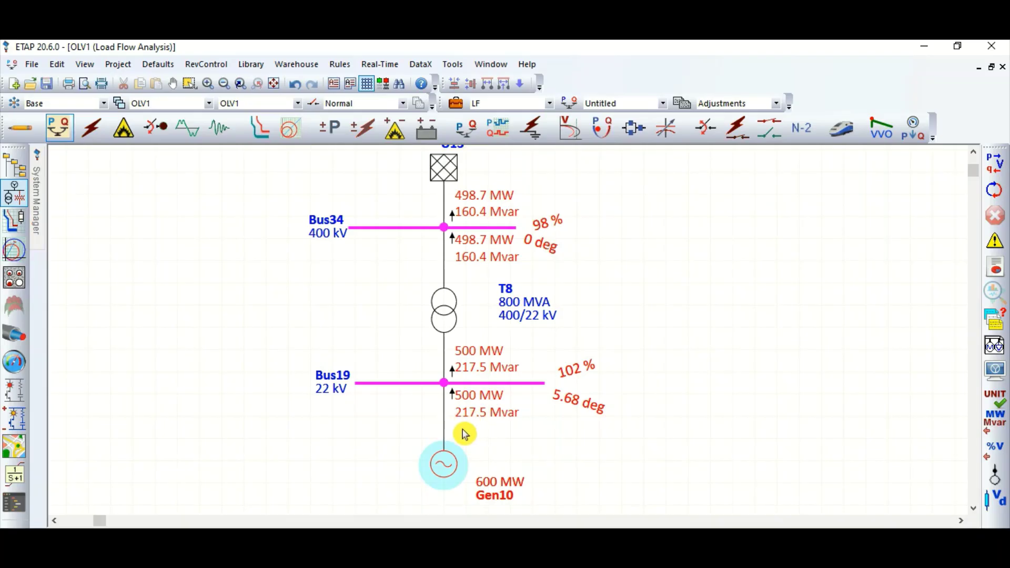
double_click(447, 466)
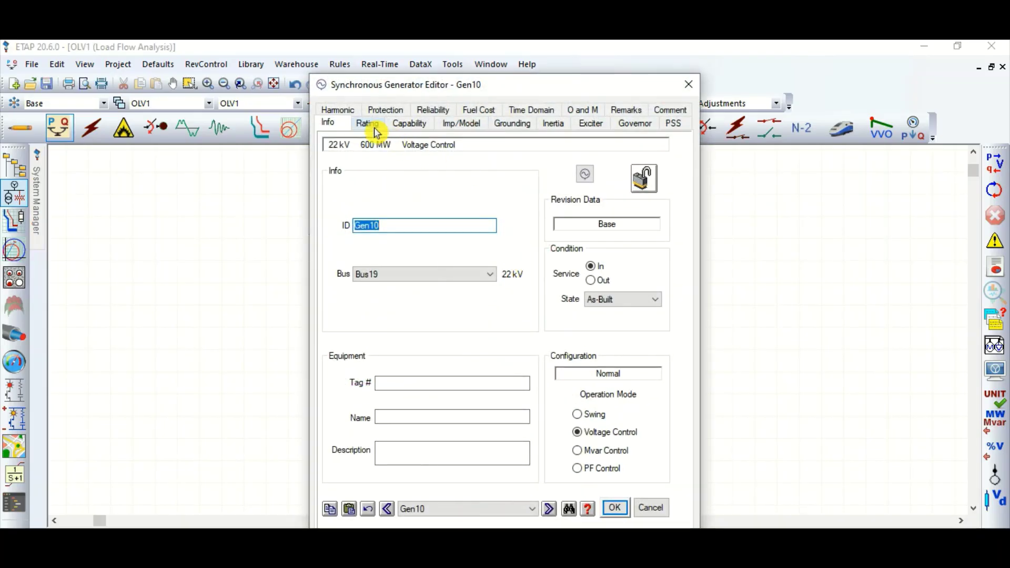
left_click(368, 123)
left_click(608, 274)
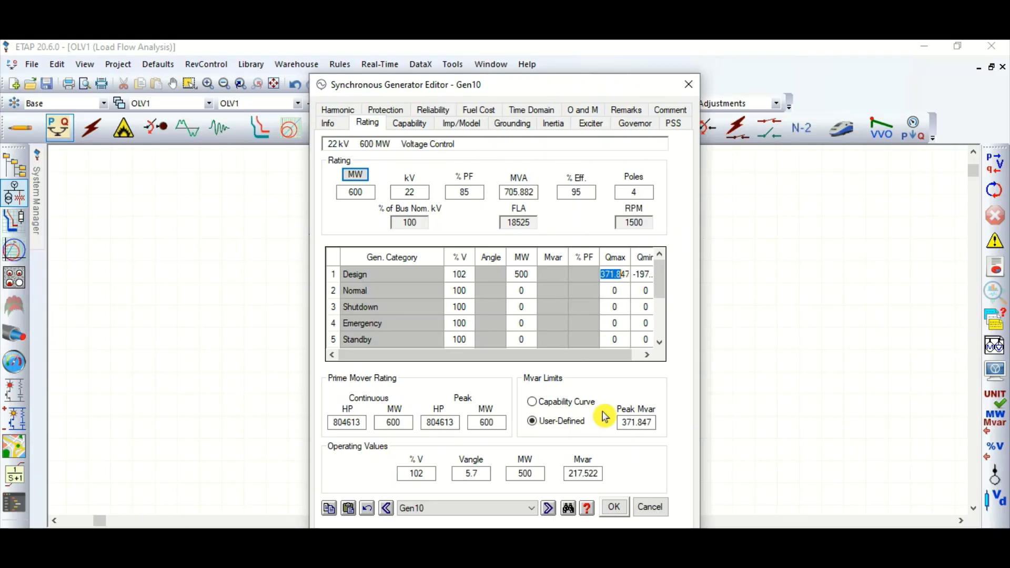
left_click(614, 507)
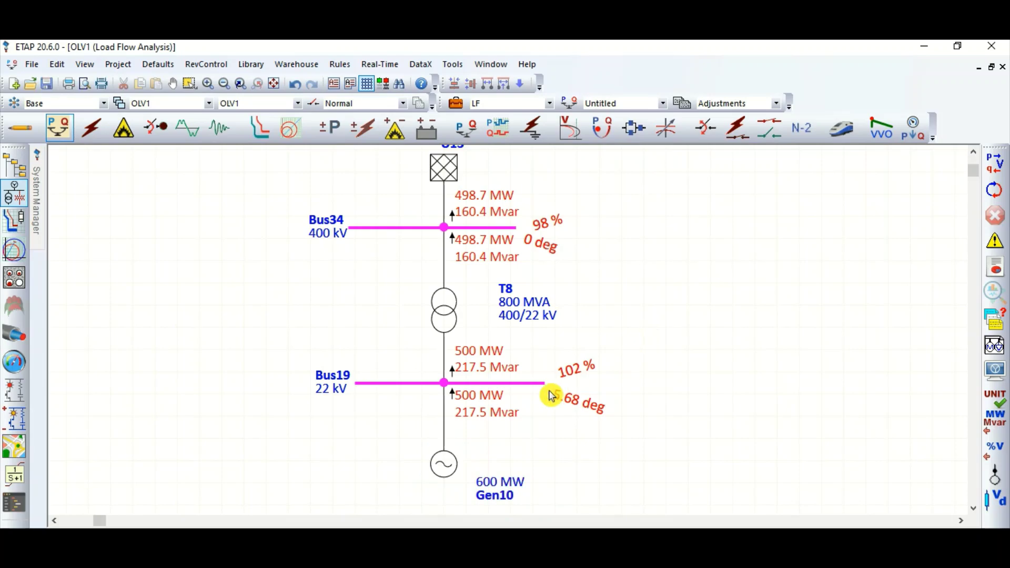
left_click(535, 385)
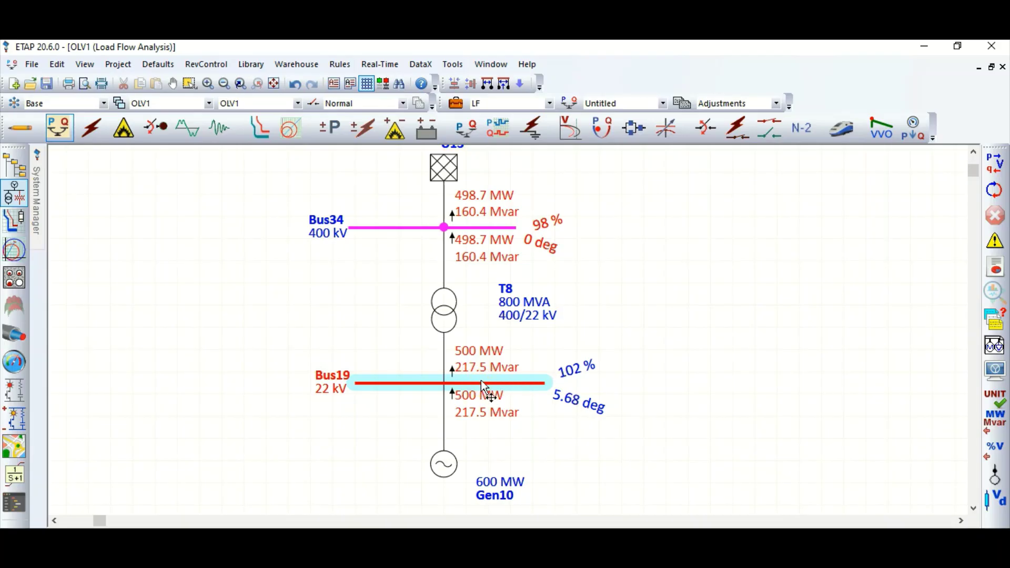
left_click(576, 373)
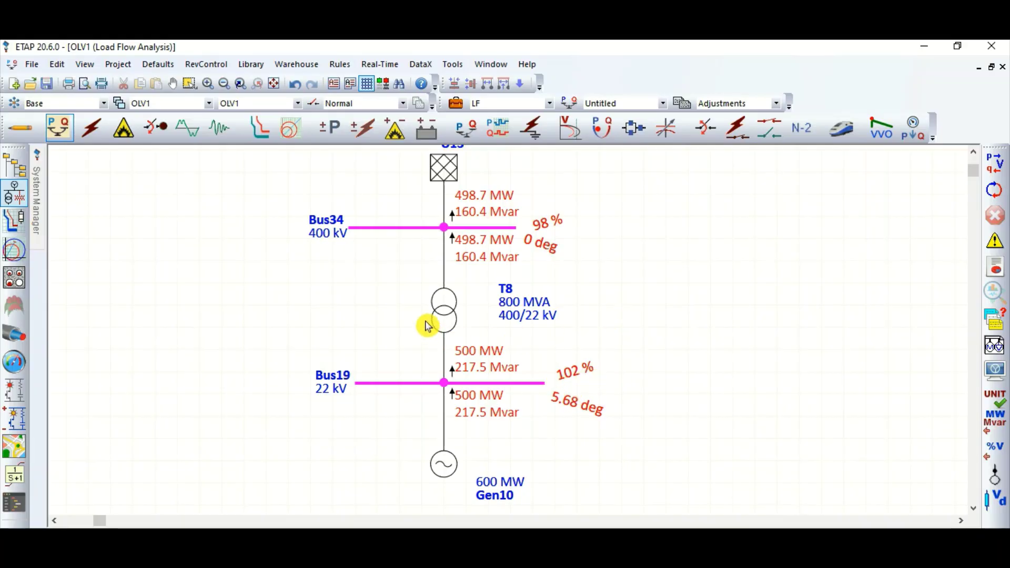
left_click(452, 317)
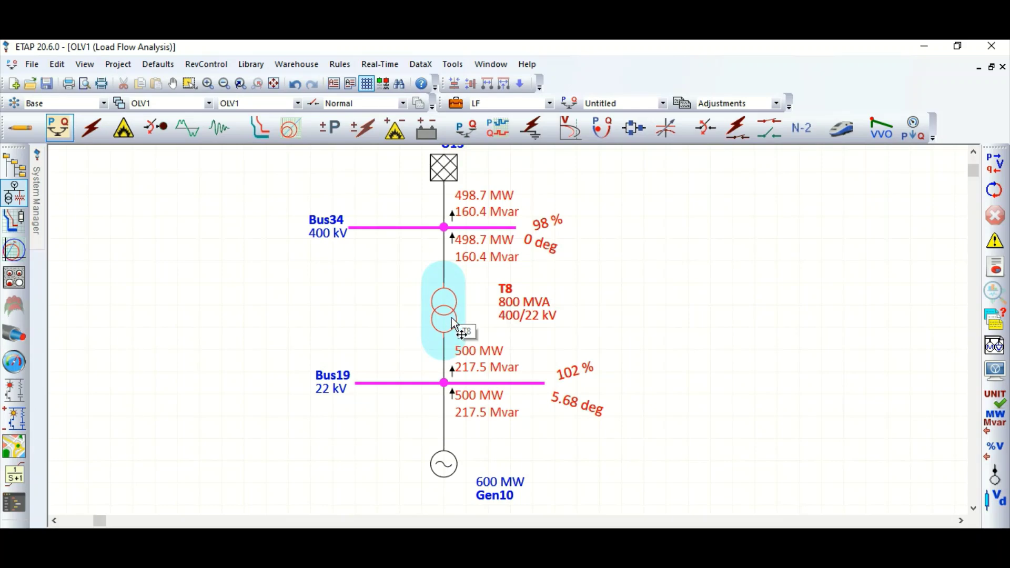
left_click(497, 318)
Inspect transformer T8's fixed tap and LTC / voltage regulator settings, and close its editor without changes.
double_click(444, 313)
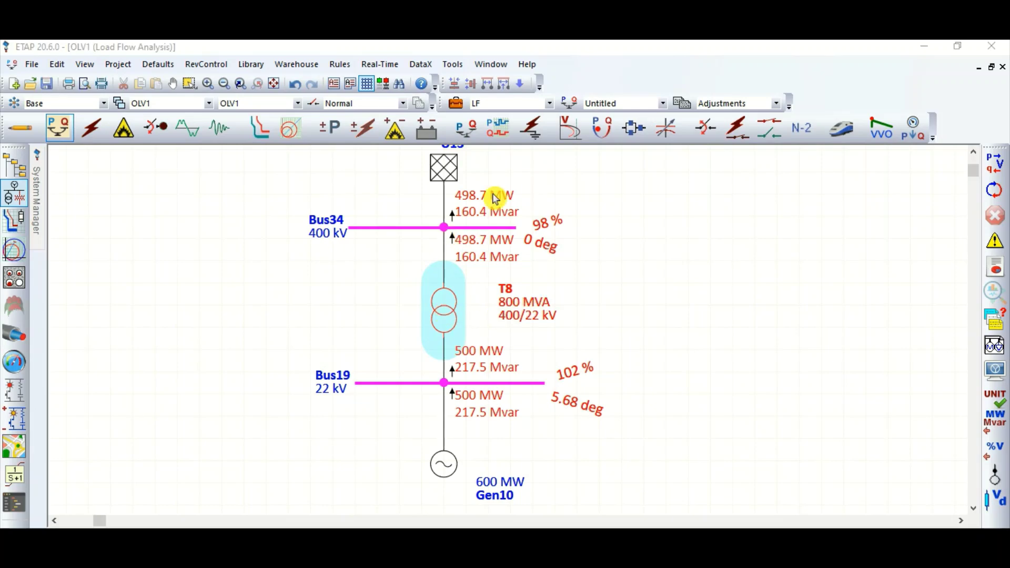
left_click(500, 122)
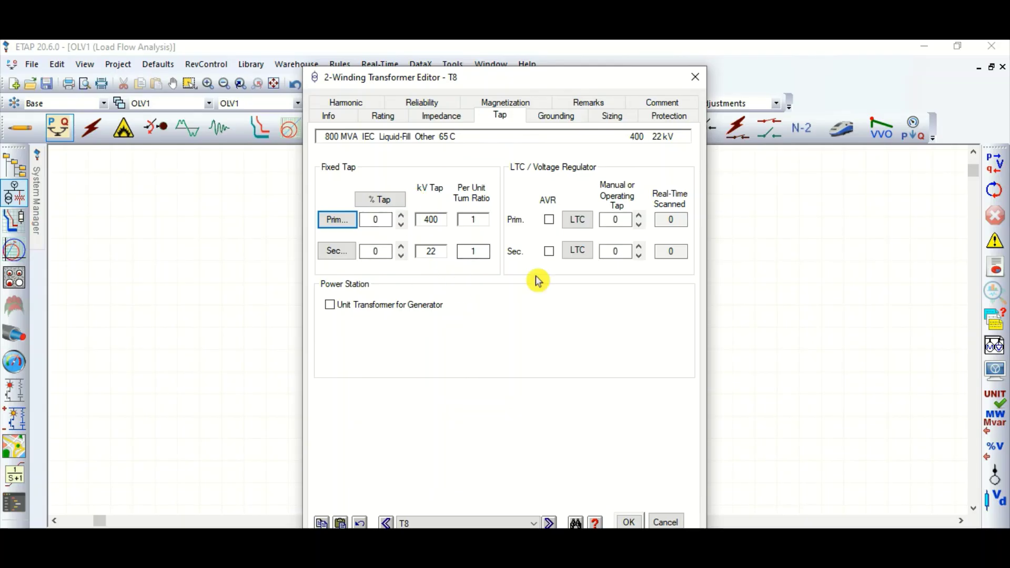
left_click(616, 251)
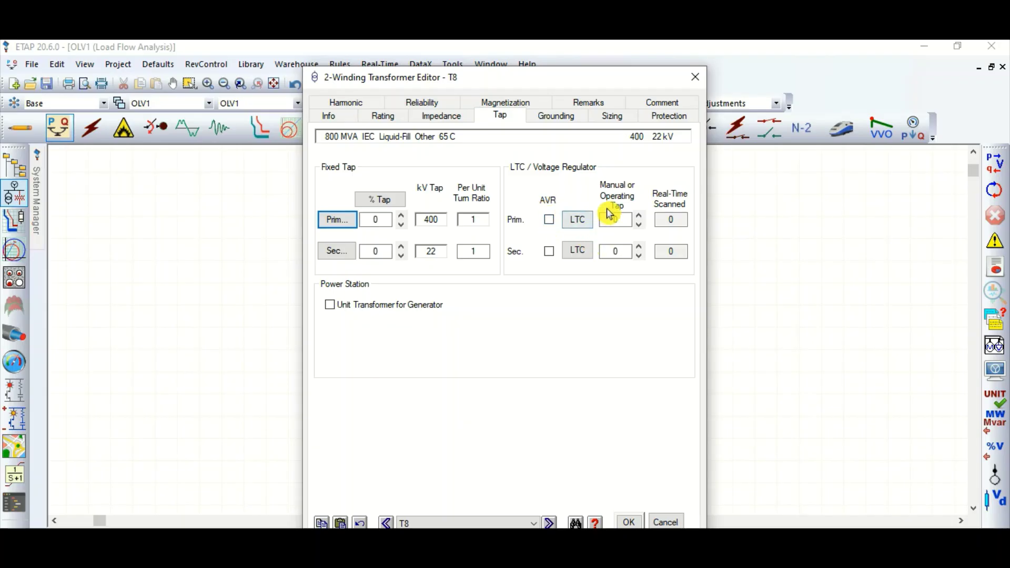
left_click(666, 523)
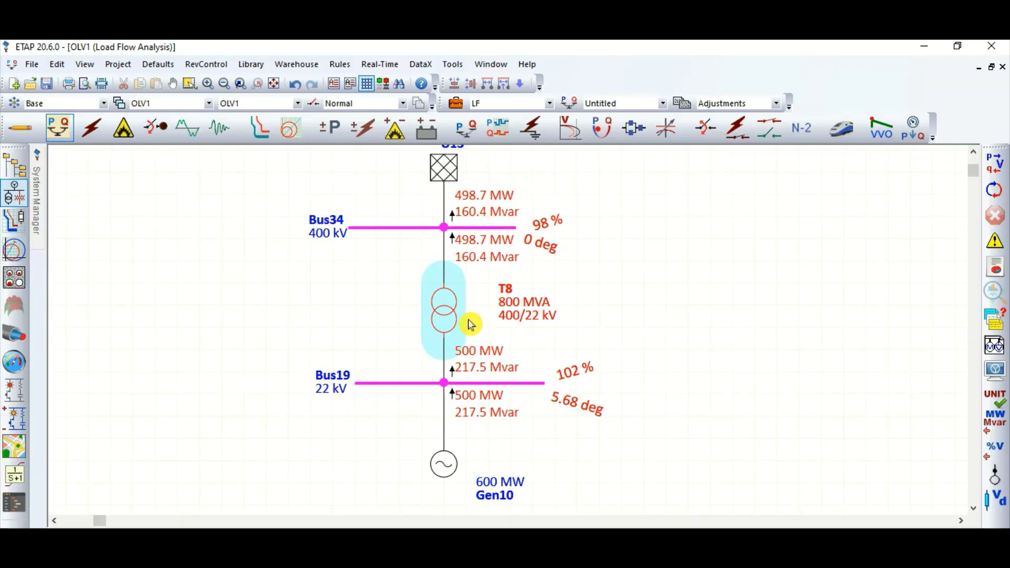
left_click(578, 310)
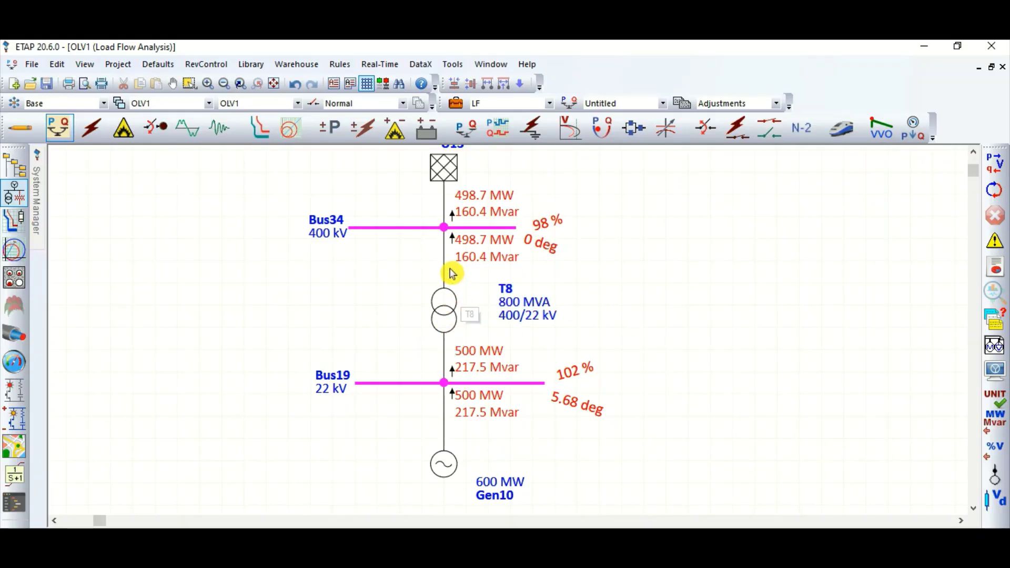
left_click(502, 383)
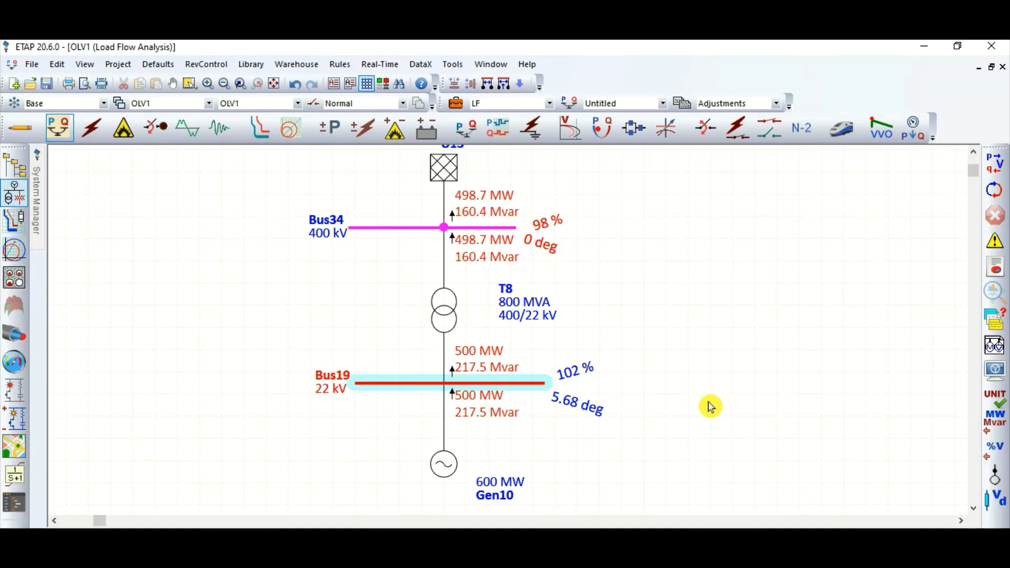
left_click(442, 464)
left_click(538, 448)
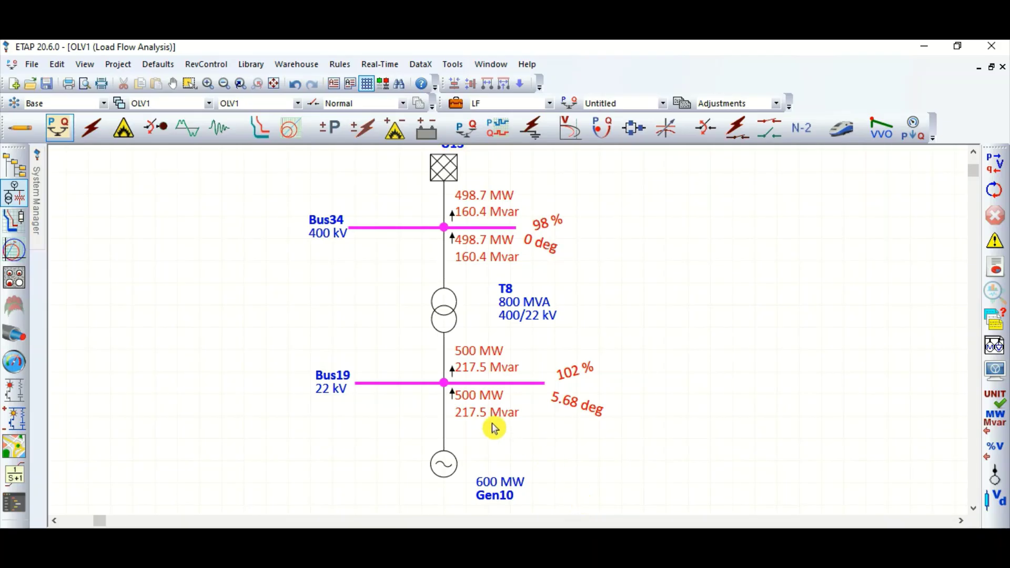
left_click(532, 385)
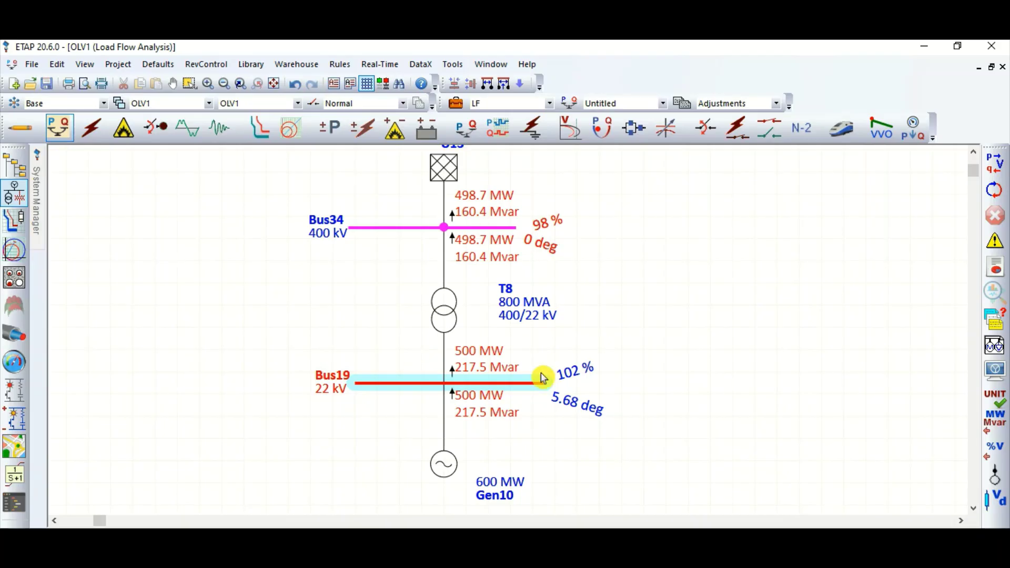
View generator Gen10's general information and operation mode, and close its editor without changes.
double_click(442, 463)
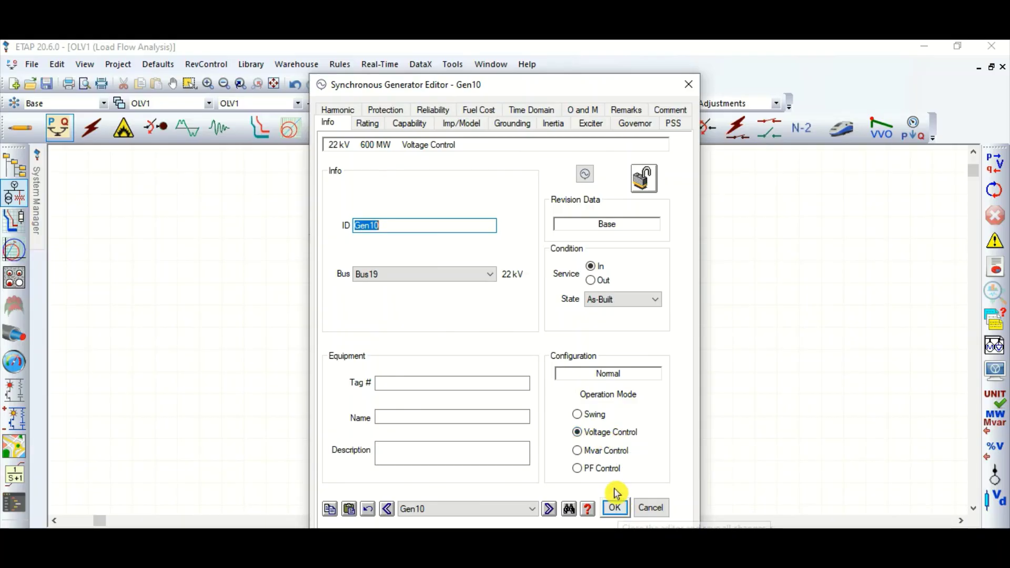
left_click(616, 509)
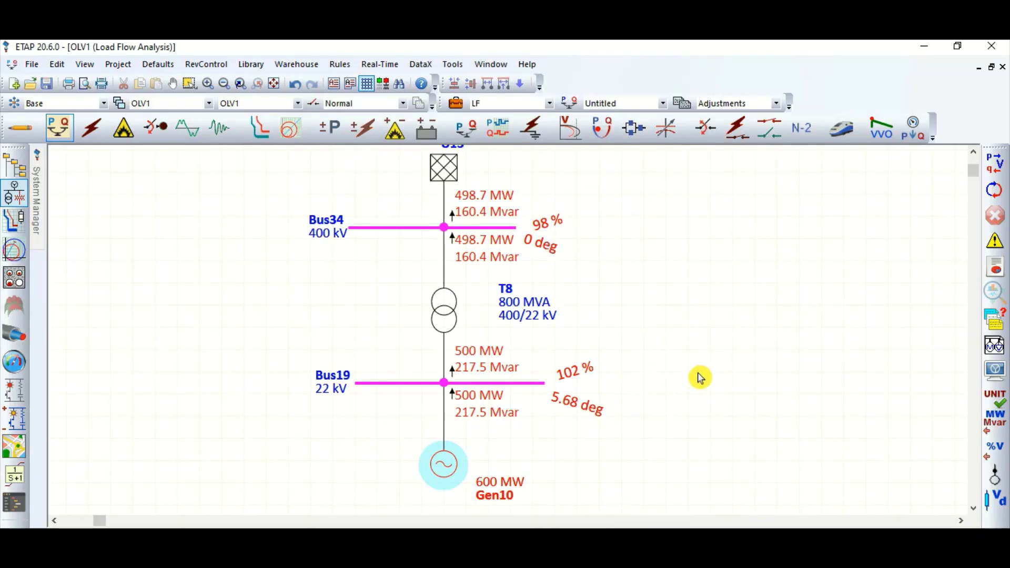
left_click(700, 377)
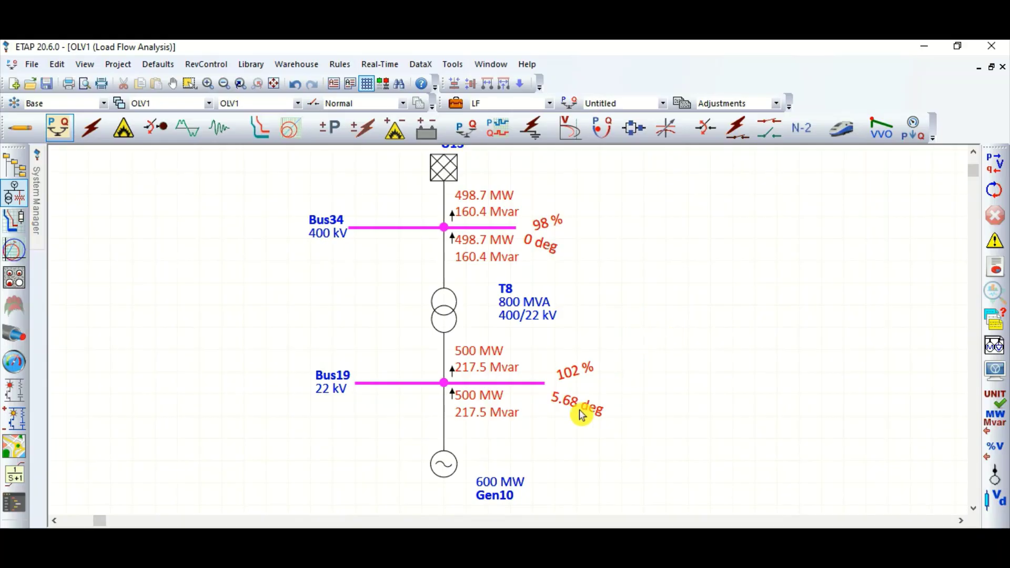
Check generator Gen10's Design Qmax limit against its operating Mvar once more and cancel out of the editor.
scroll(535, 433, "down", 1)
scroll(559, 406, "up", 1)
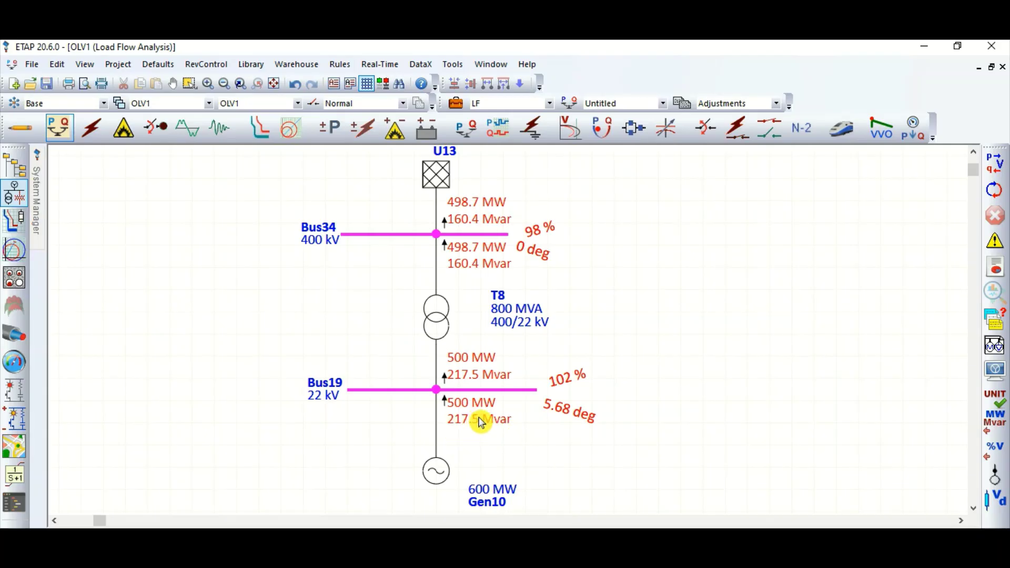
double_click(441, 476)
left_click(367, 123)
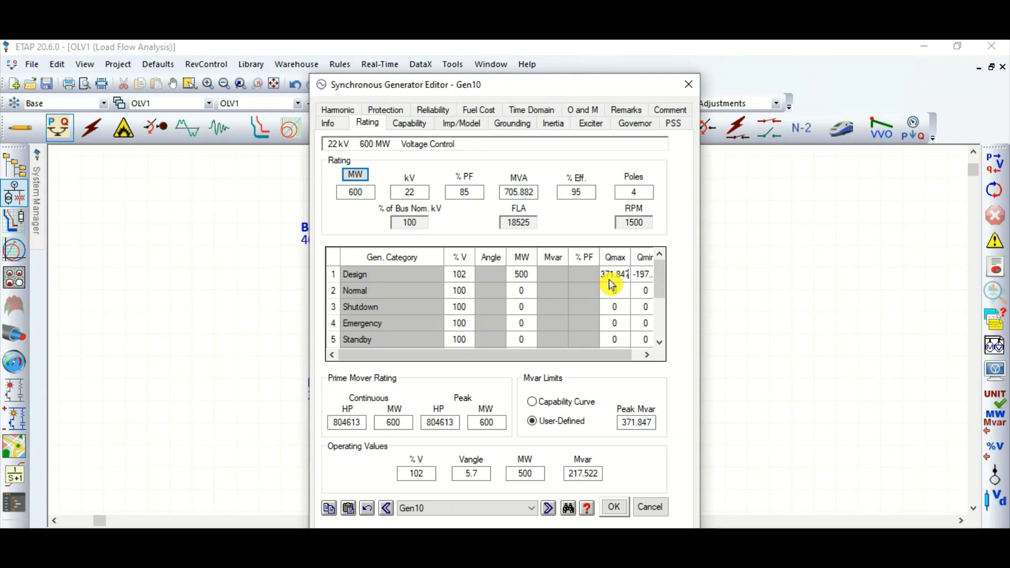
left_click_drag(601, 274, 620, 276)
left_click(647, 506)
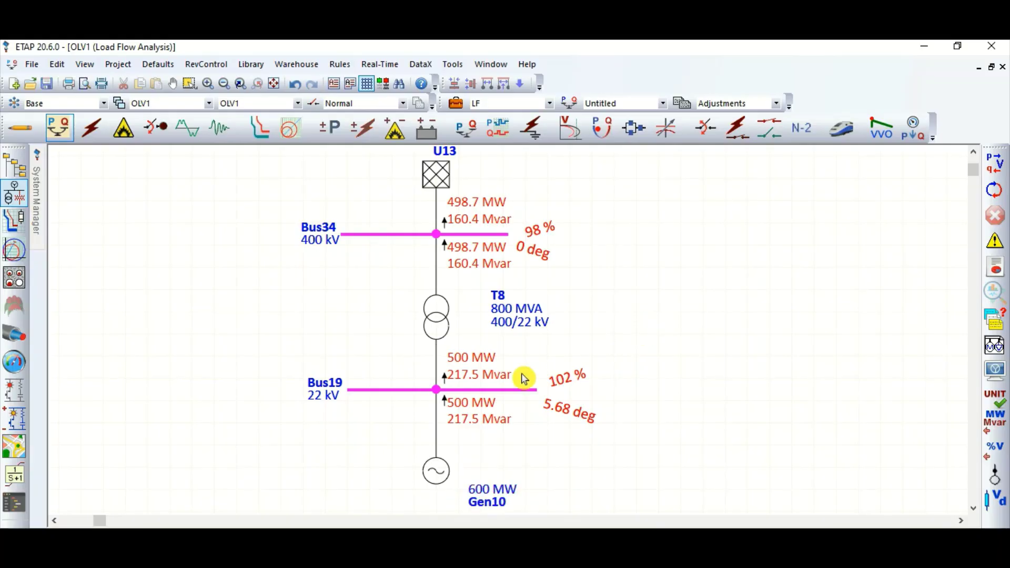
Switch the one-line diagram to edit mode and move power grid U13 upward, away from Bus34.
scroll(453, 394, "down", 3)
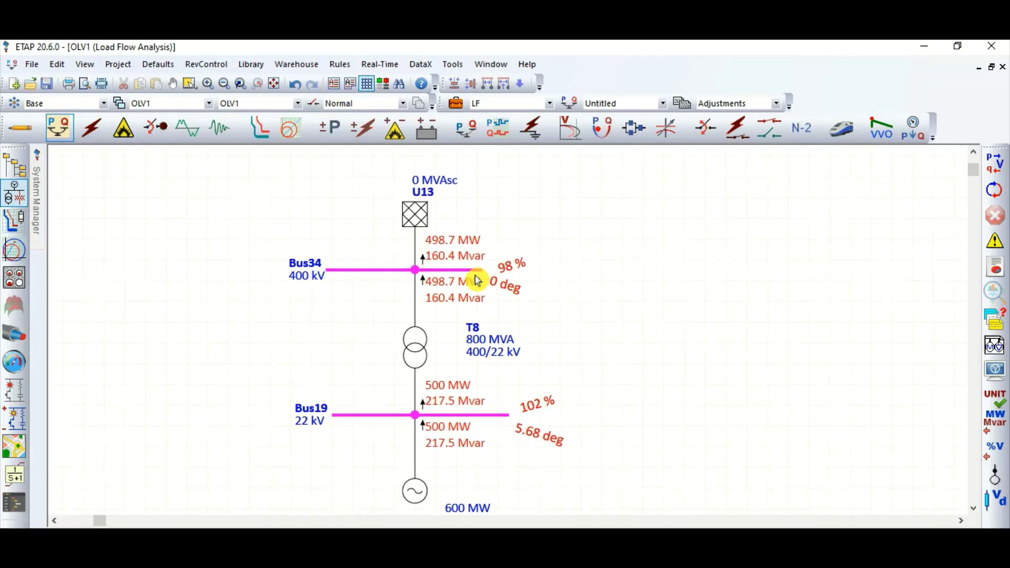
left_click(19, 127)
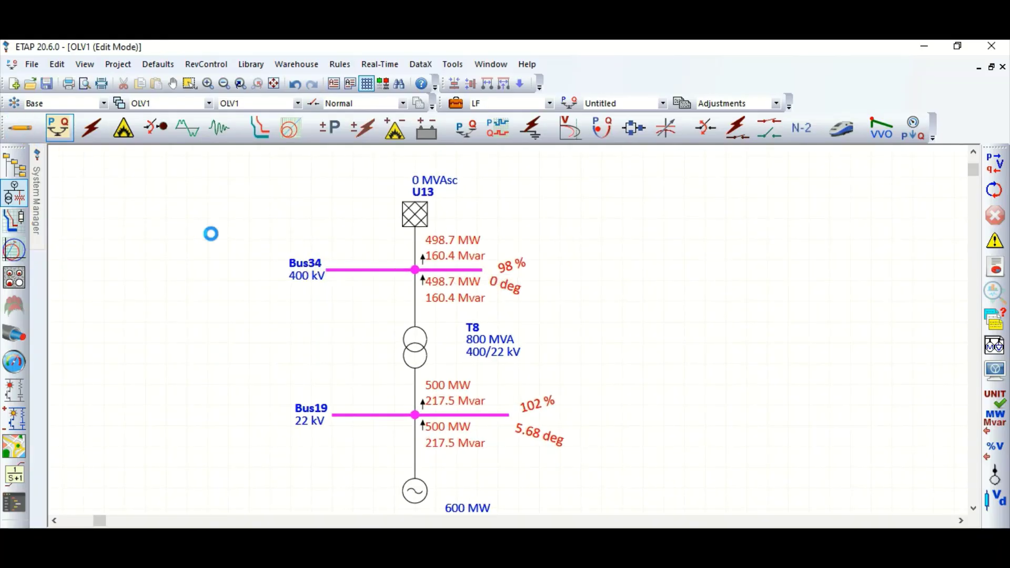
scroll(458, 205, "up", 1)
scroll(451, 321, "down", 2)
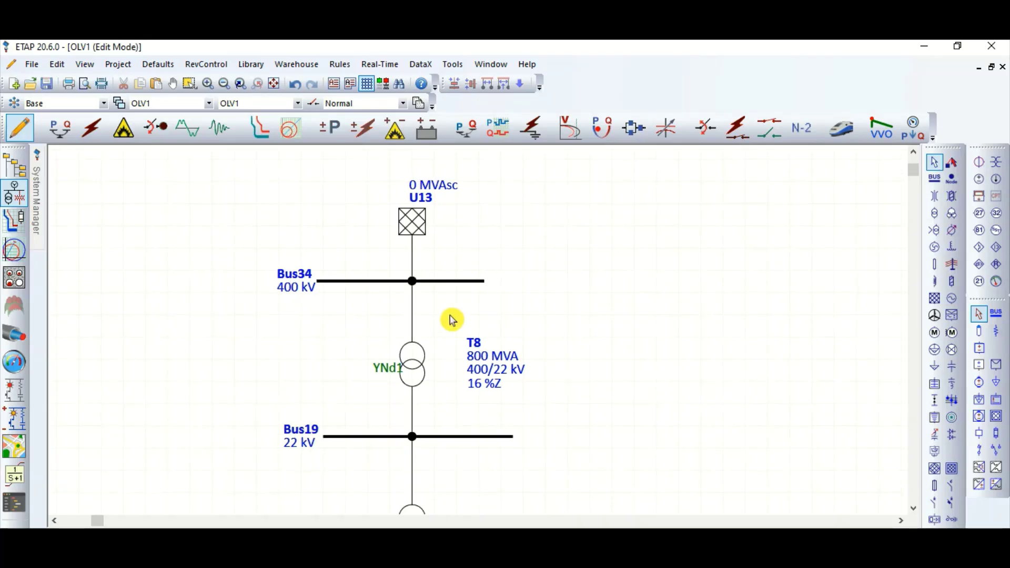
scroll(462, 181, "up", 1)
scroll(441, 353, "down", 2)
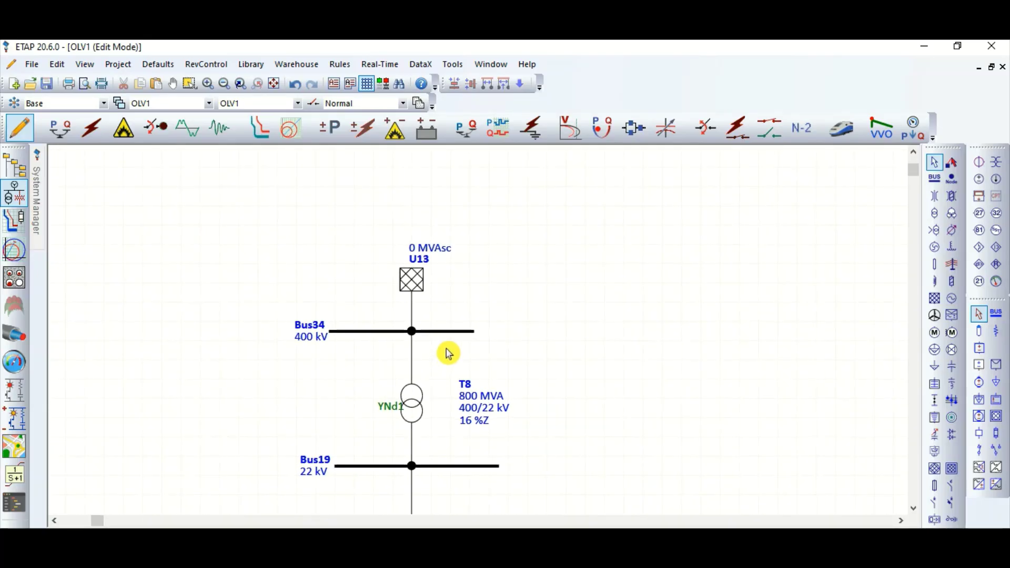
scroll(458, 314, "down", 1)
left_click(424, 295)
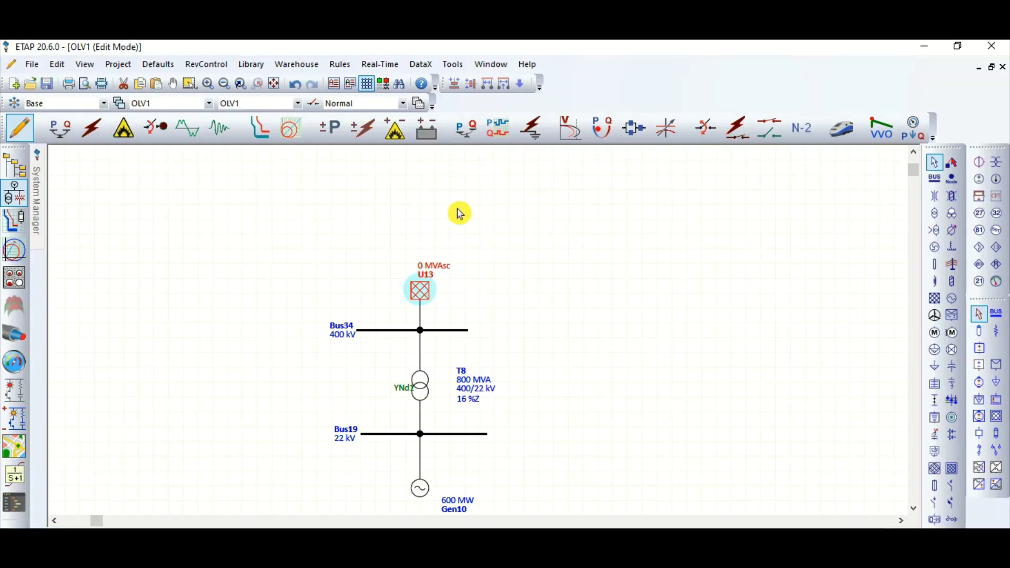
scroll(425, 266, "up", 1)
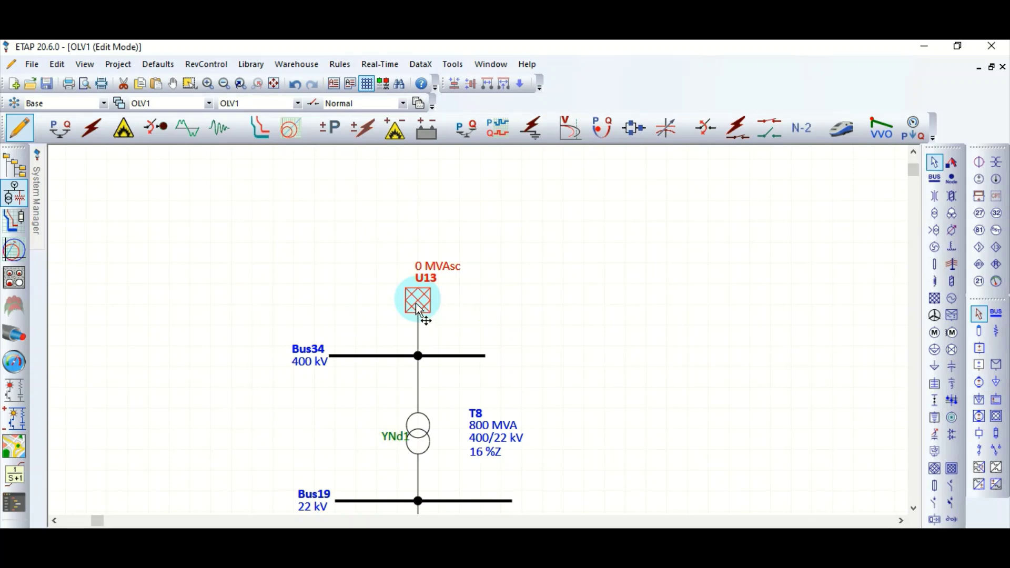
left_click_drag(422, 315, 420, 217)
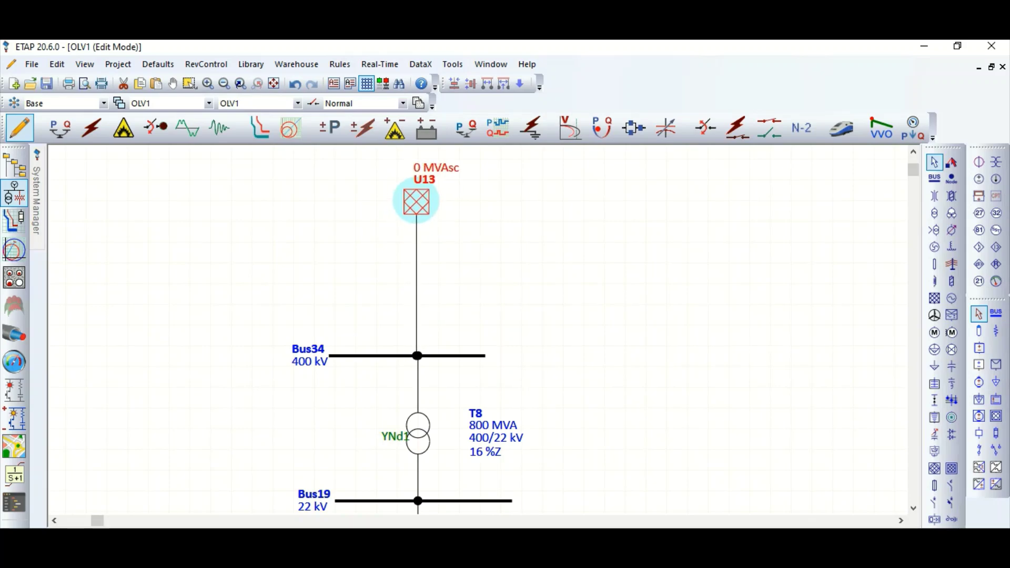
Delete the connection between U13 and Bus34, and connect U13 to a new bus placed just below it.
left_click(419, 293)
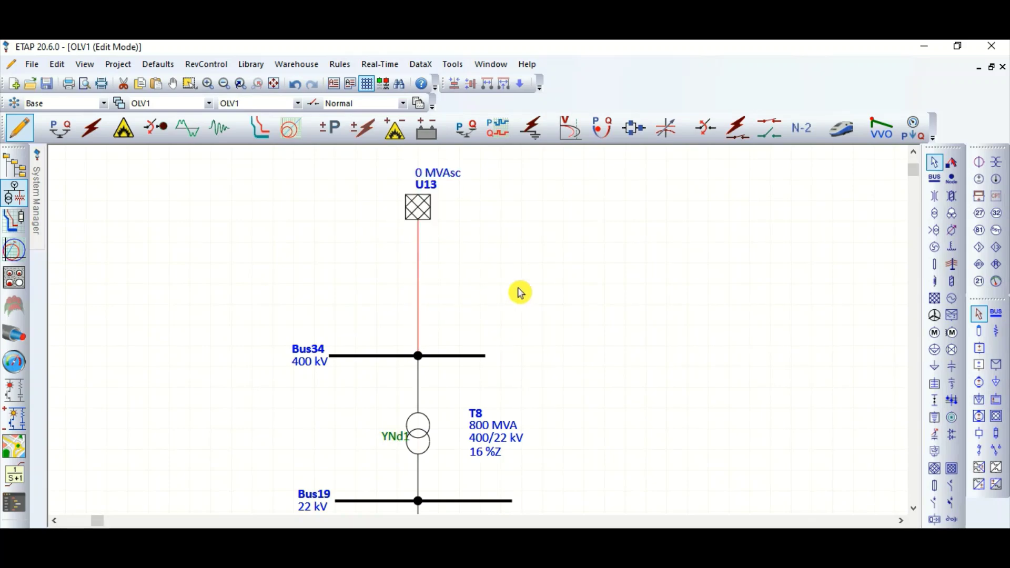
key("Delete")
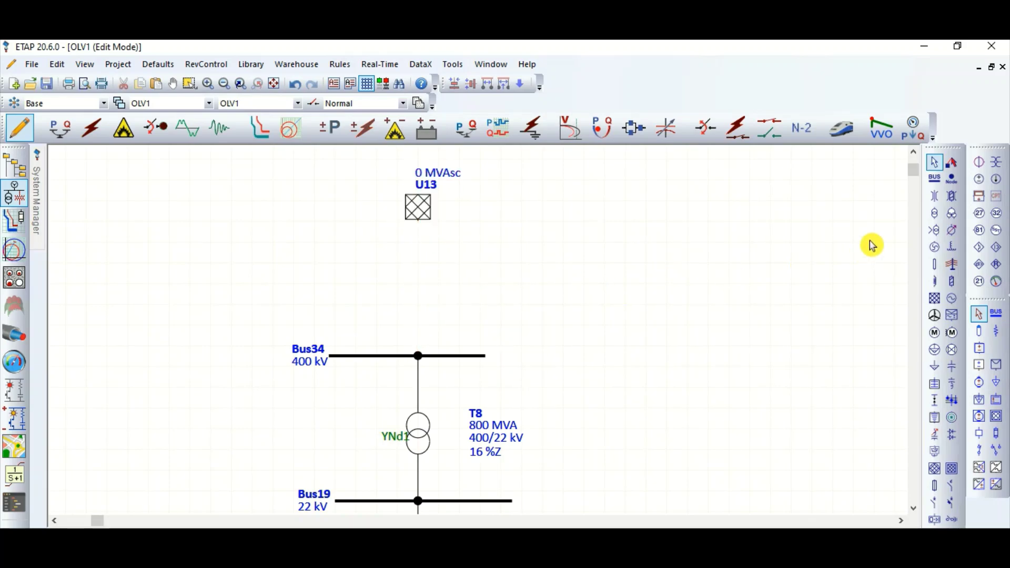
left_click(934, 179)
left_click(427, 245)
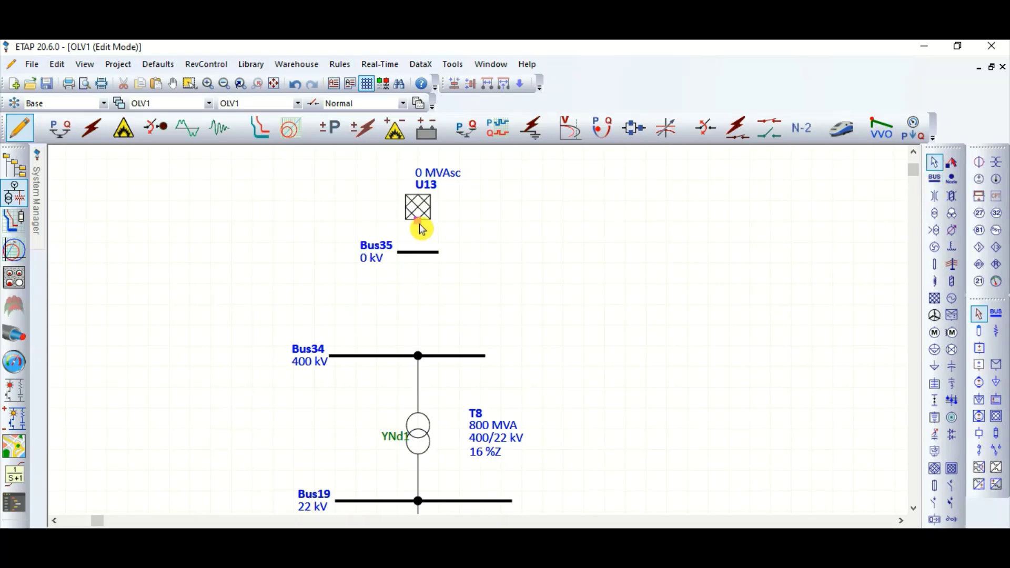
left_click_drag(419, 224, 416, 253)
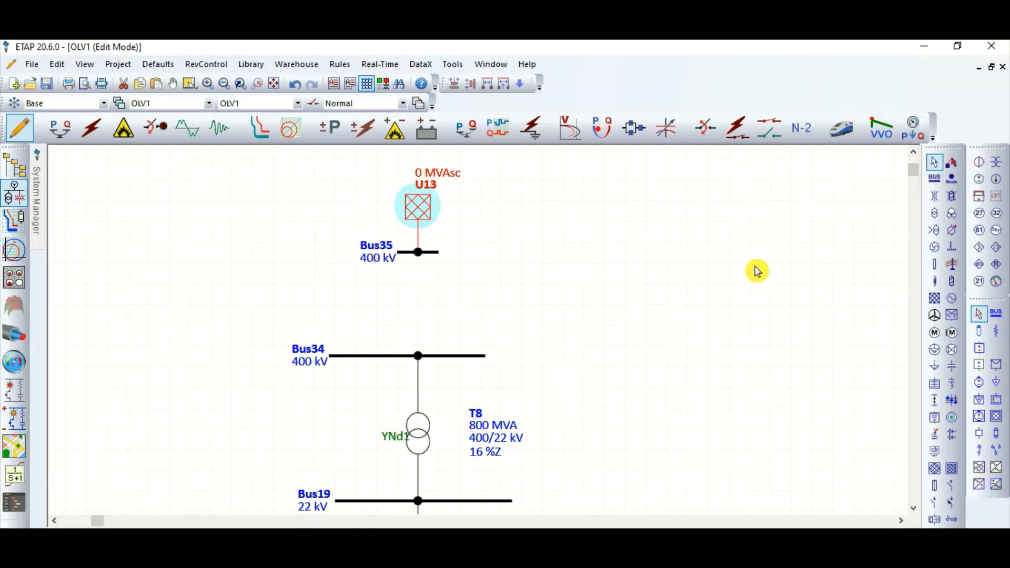
Place a transmission line between the new bus below U13 and Bus34, connecting both of its ends.
left_click(949, 267)
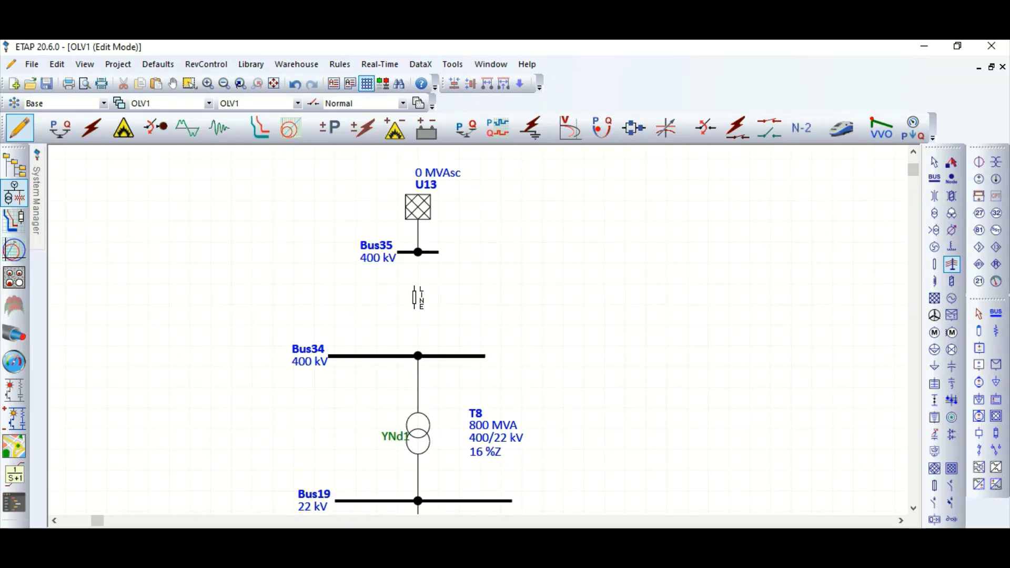
left_click(421, 293)
left_click_drag(412, 291, 409, 258)
left_click(408, 311)
left_click_drag(408, 316, 418, 356)
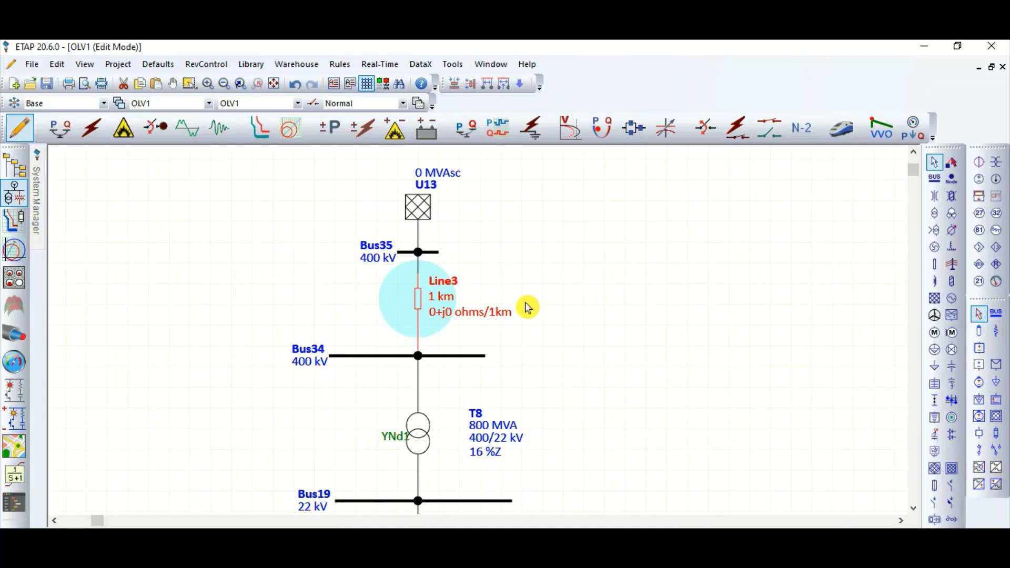
Open the editor of transmission line Line3 and set the line's length to 300 km.
double_click(435, 304)
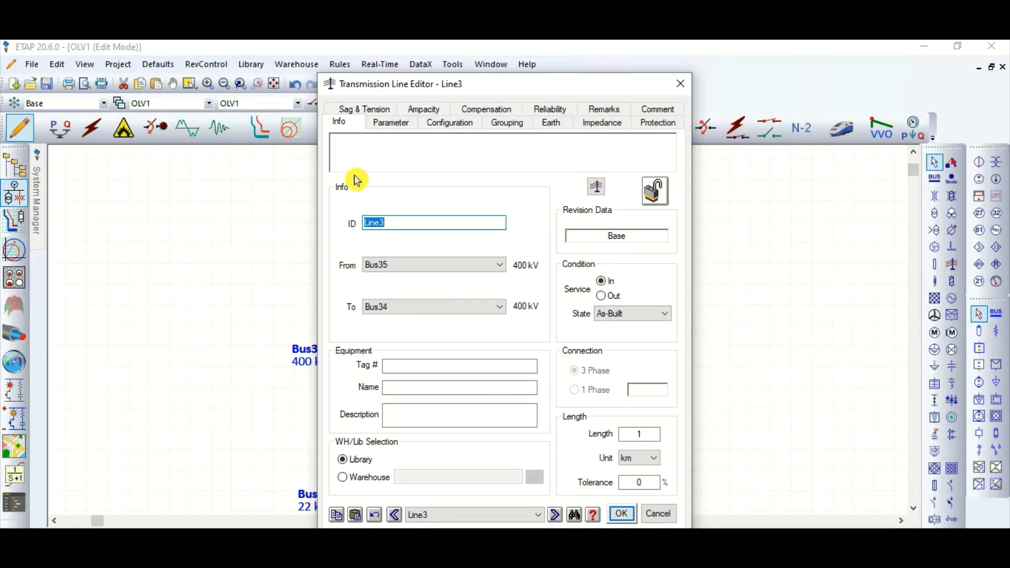
left_click_drag(494, 87, 605, 73)
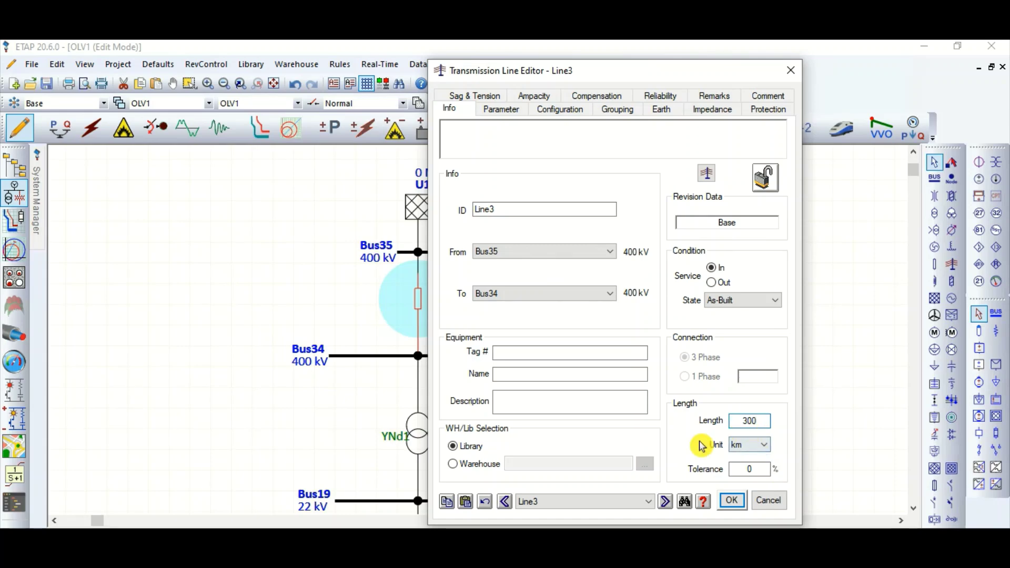
left_click(501, 109)
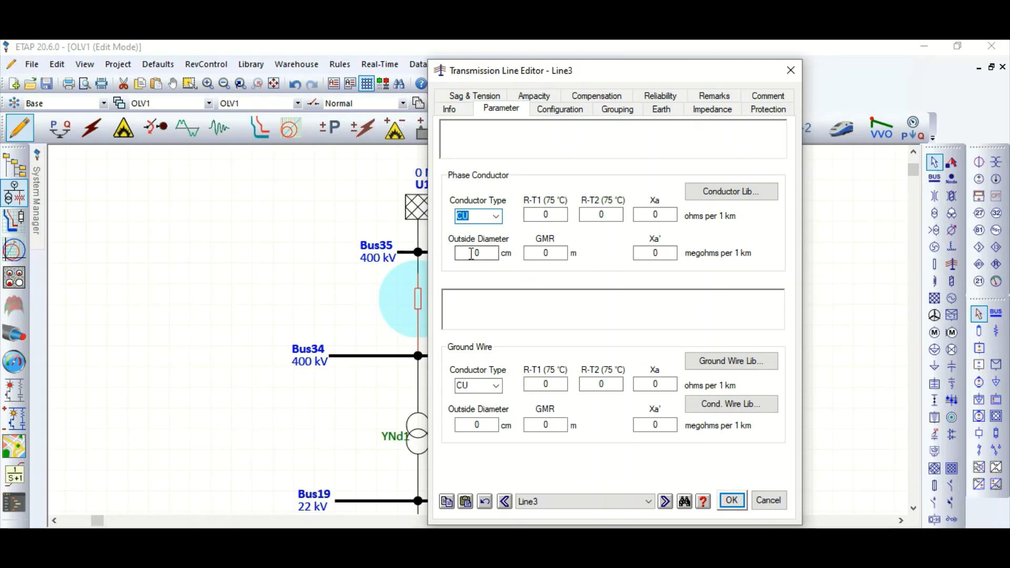
Configure Line3 with a 30 m height, phase spacings AB 5 m, BC 5 m and CA 10 m, and one ground wire with CG 6 m.
left_click(560, 108)
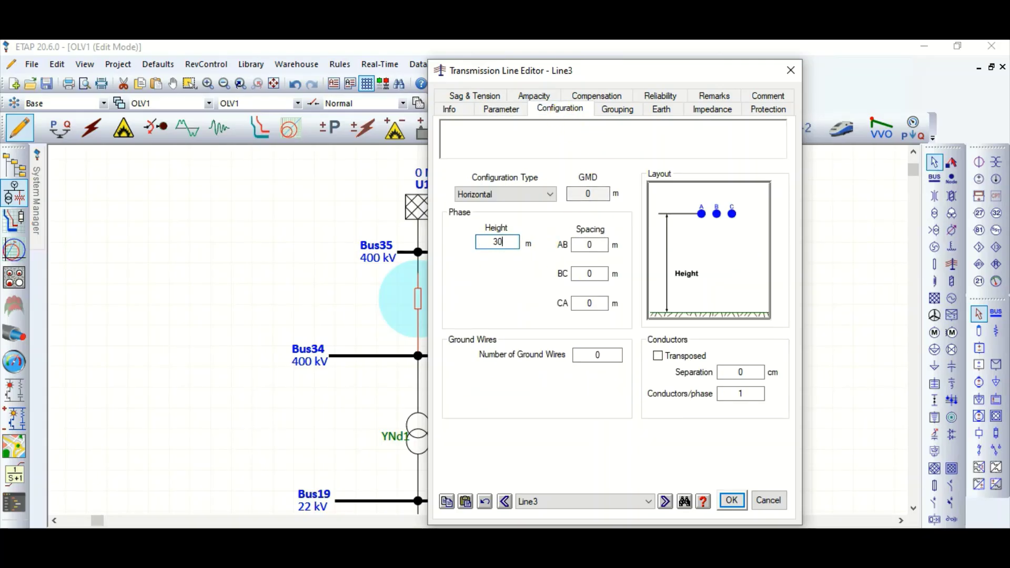
left_click(559, 243)
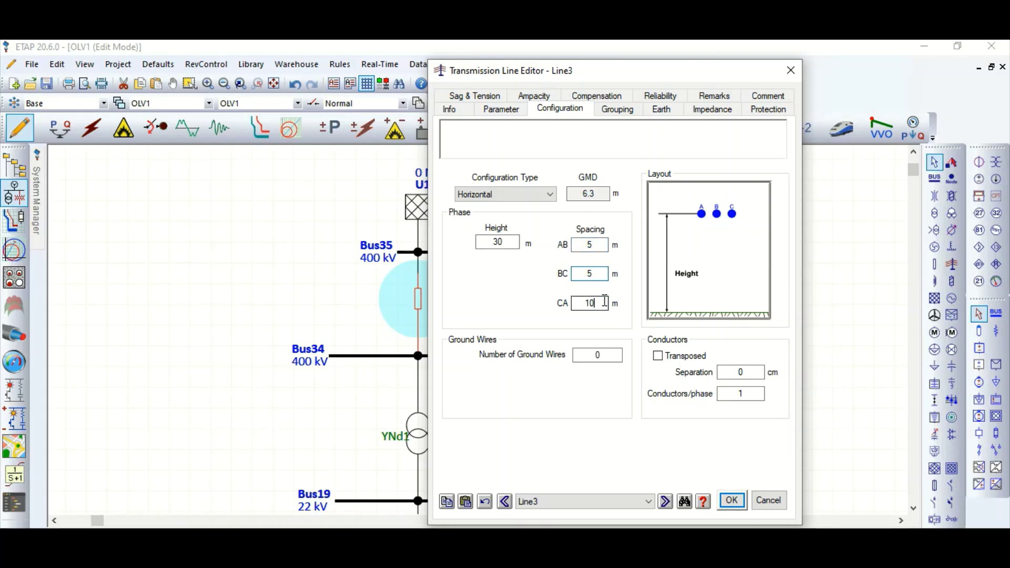
left_click(600, 353)
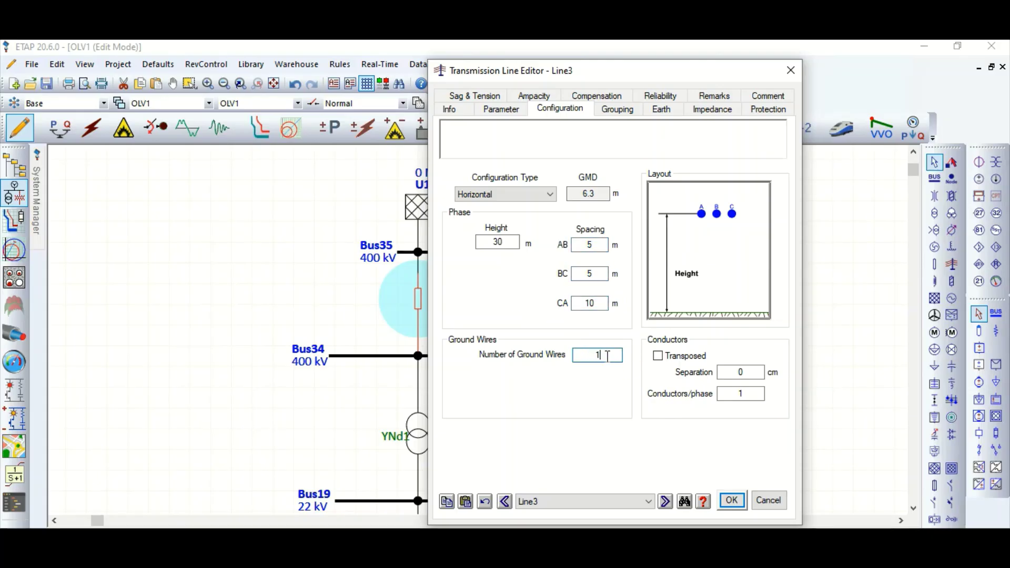
type("1")
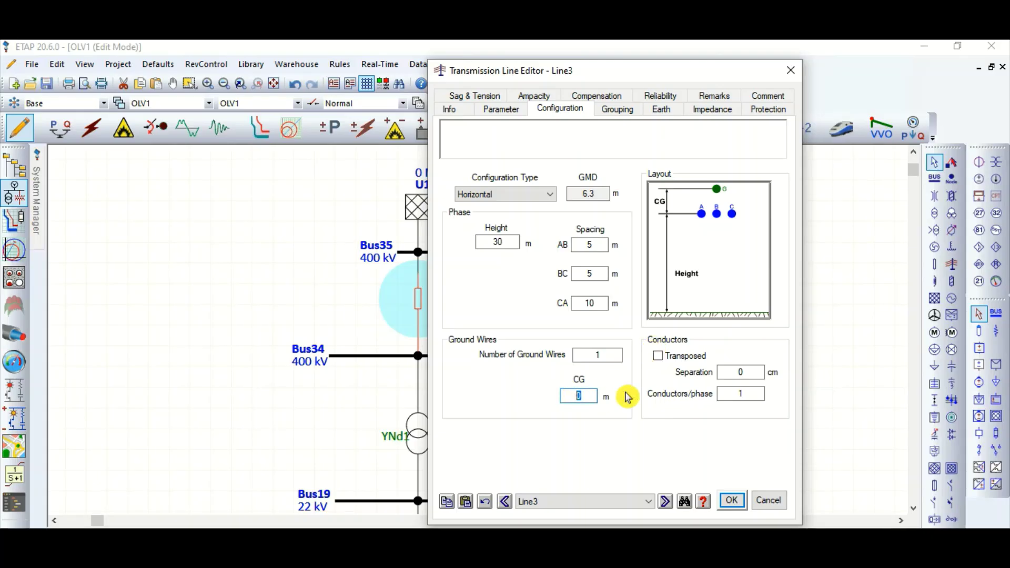
type("6")
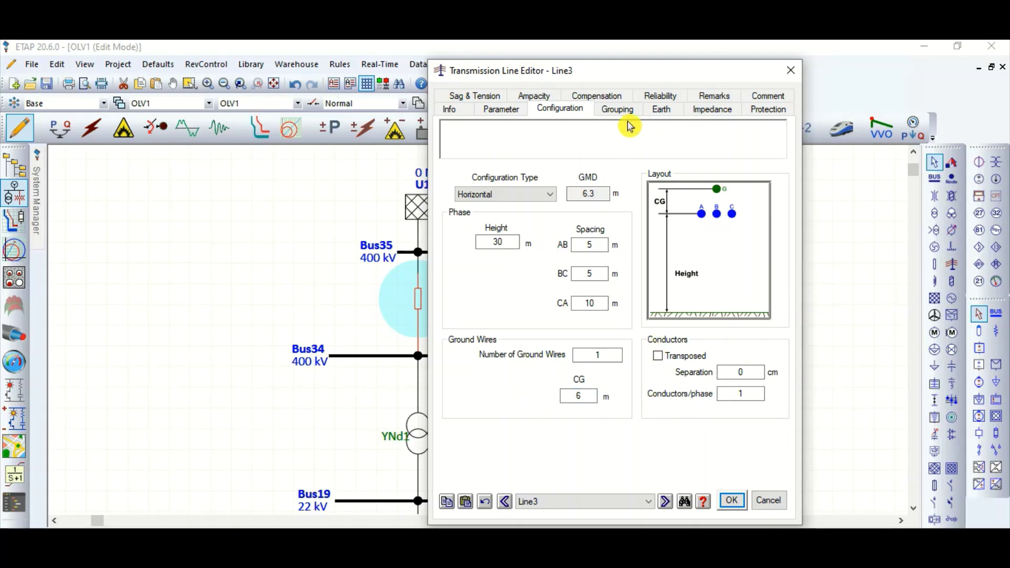
Give Line3 a user-defined positive-sequence impedance per km with R-T1 0.1, R-T2 0.1, X 0.2 and Y 3.3, and accept the line data.
left_click(709, 114)
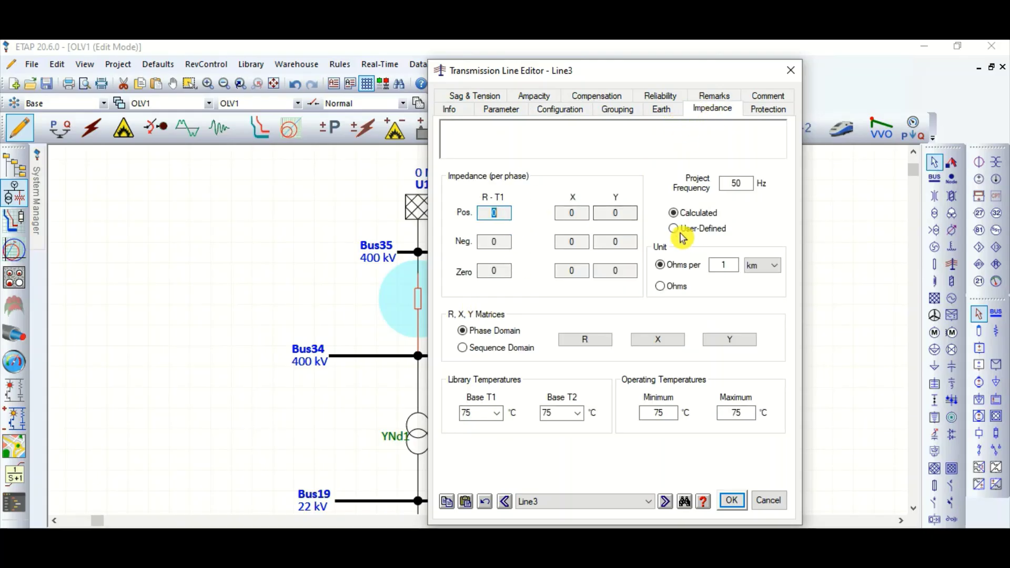
left_click(674, 230)
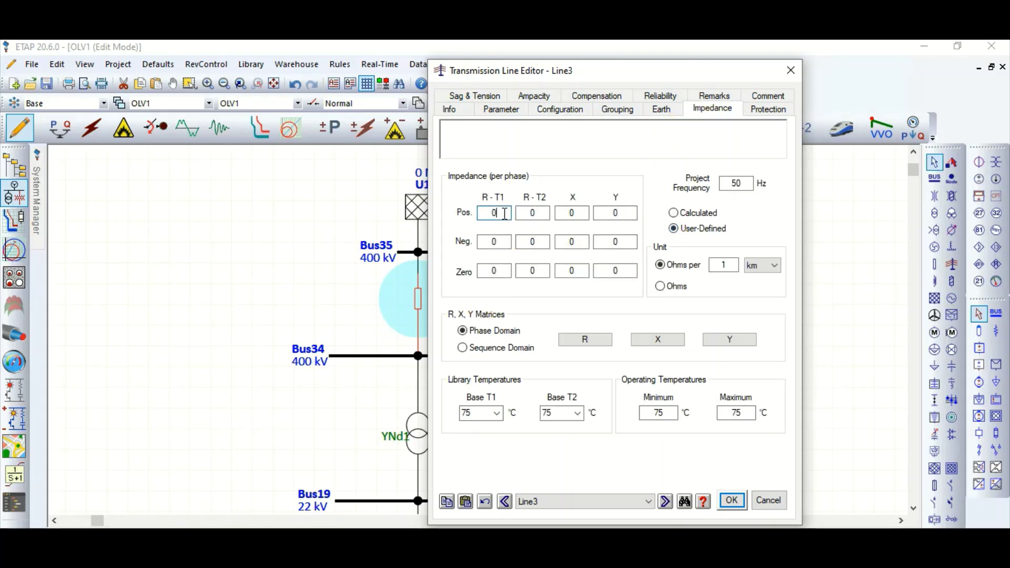
type(".1.1")
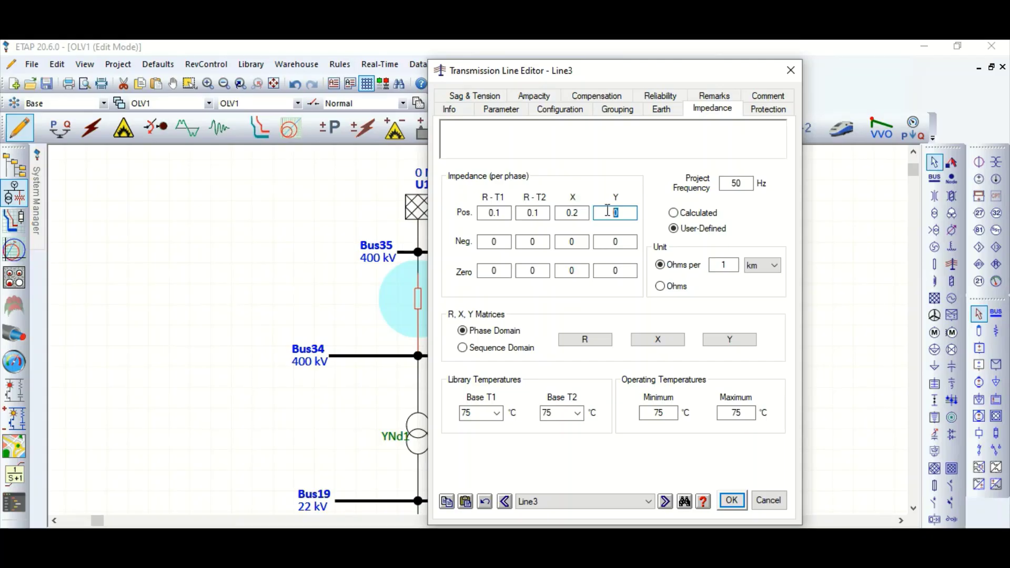
type("3.3")
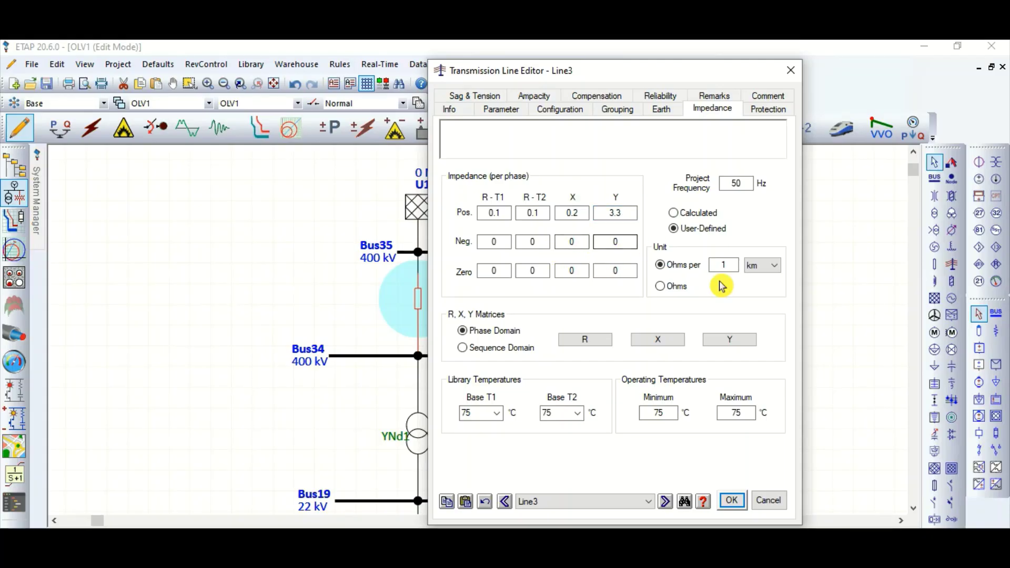
left_click(732, 499)
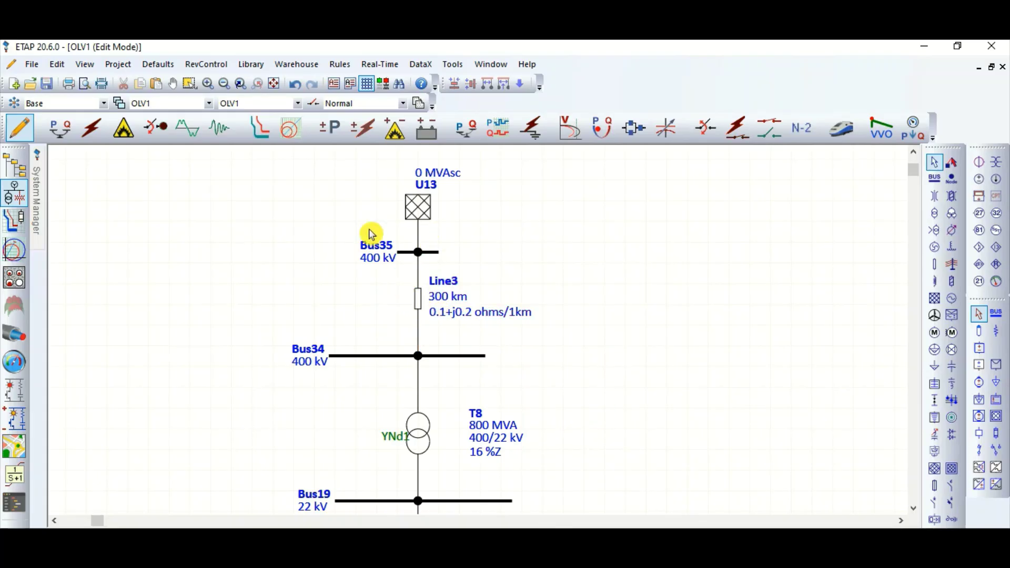
Switch the one-line diagram to load flow analysis and run the load flow with Line3 included.
left_click(58, 128)
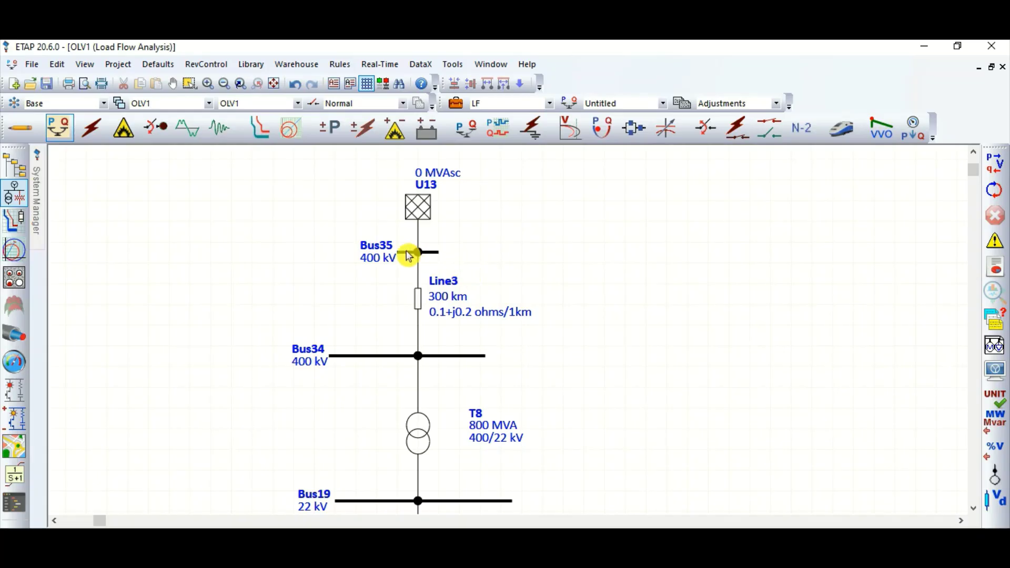
scroll(362, 233, "down", 4)
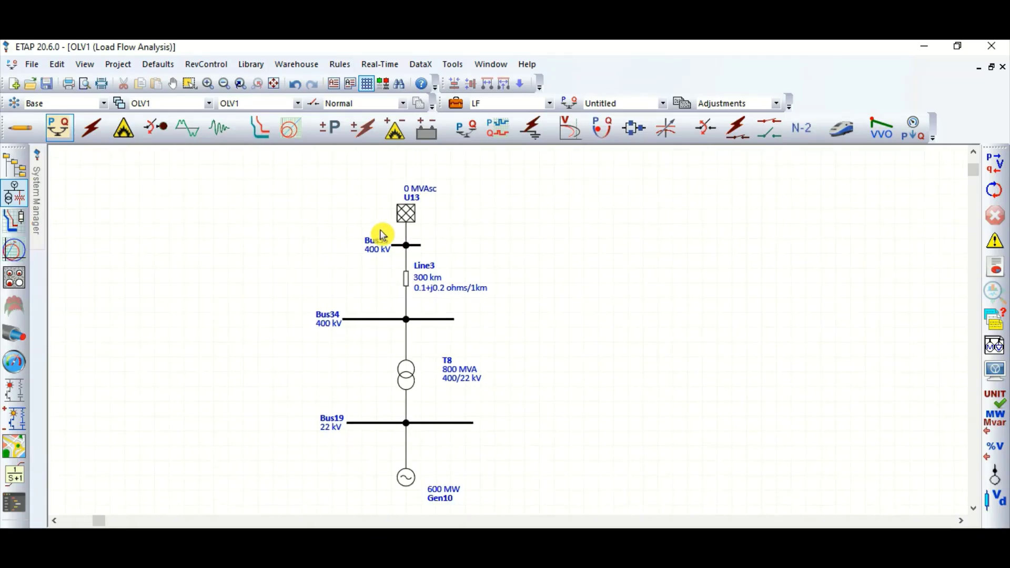
scroll(426, 239, "down", 1)
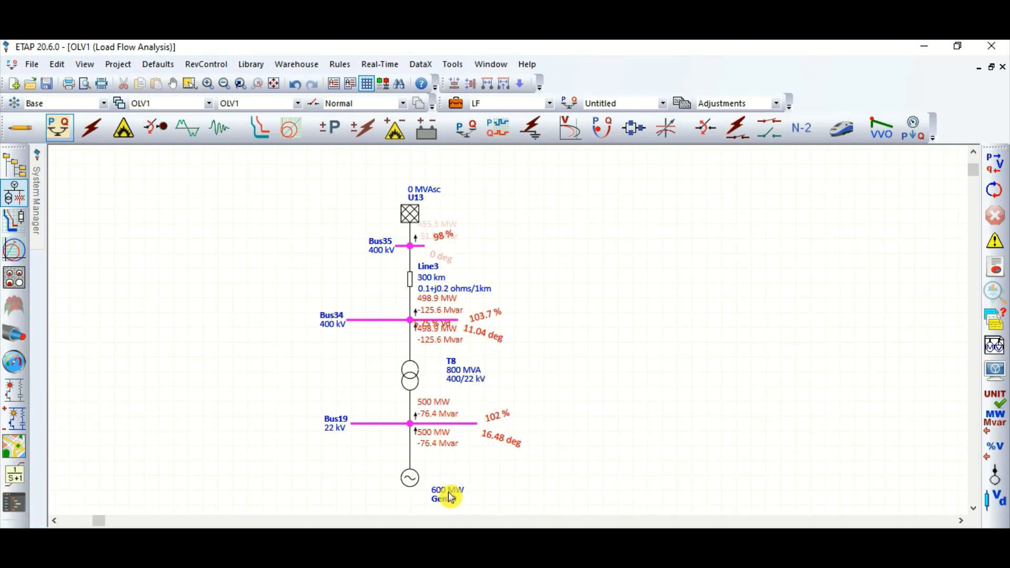
Lengthen Bus35 at both ends and move power grid U13 slightly upward to make room for the result labels.
scroll(427, 474, "up", 1)
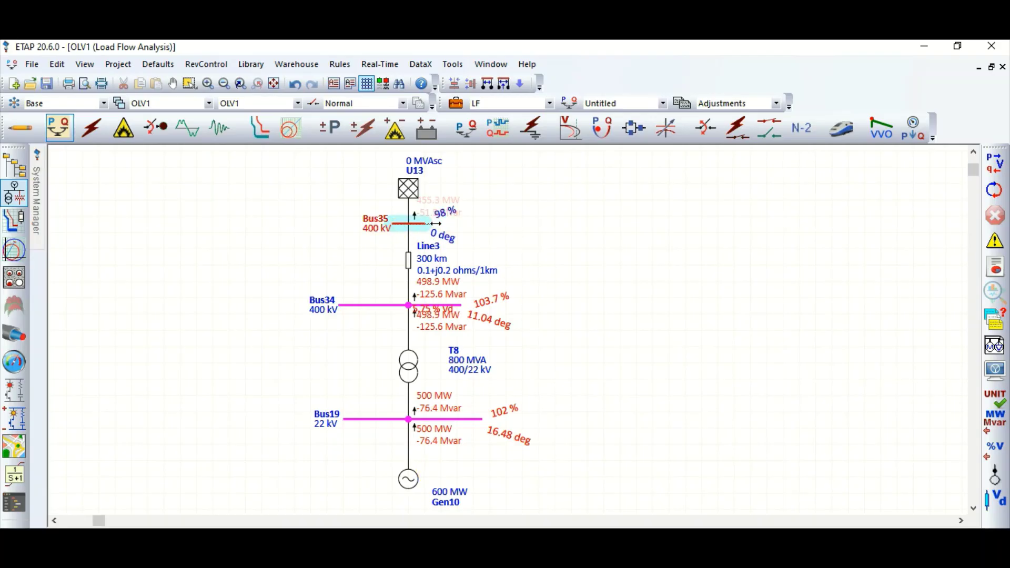
left_click_drag(435, 224, 475, 224)
left_click_drag(380, 224, 336, 224)
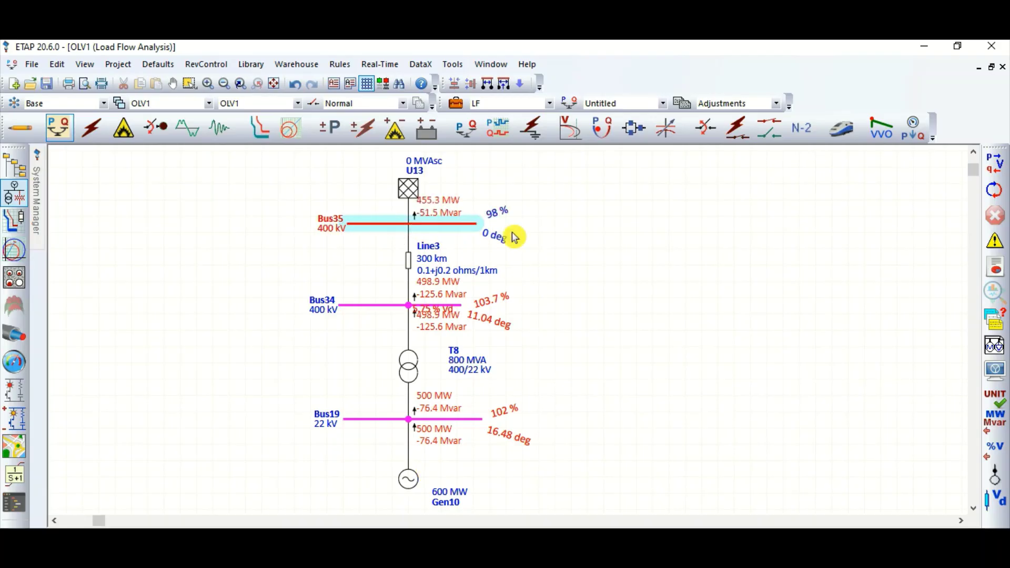
left_click_drag(409, 186, 408, 180)
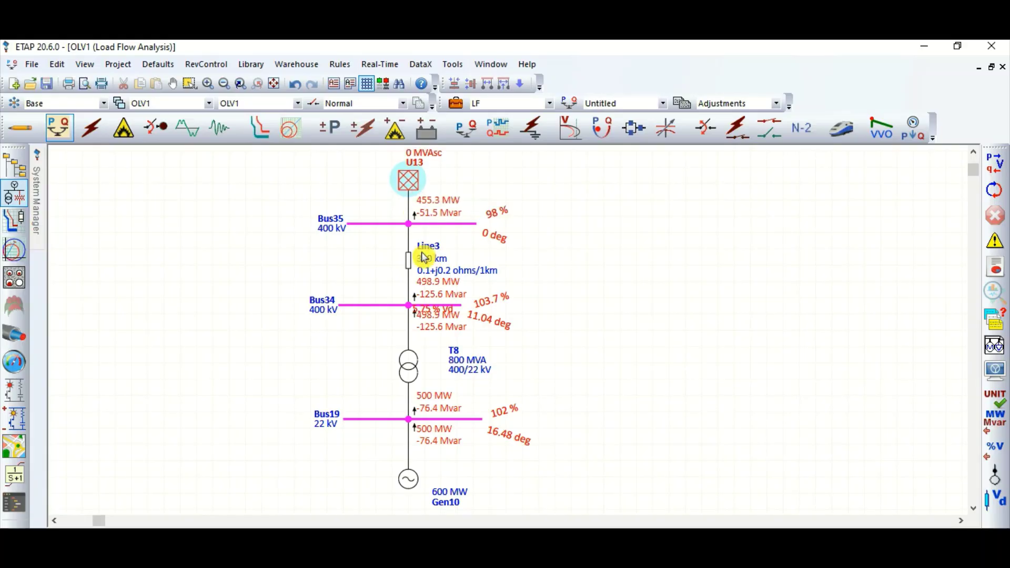
Turn off the impedance (Z) label for lines in the load flow display options and apply the change.
left_click(408, 260)
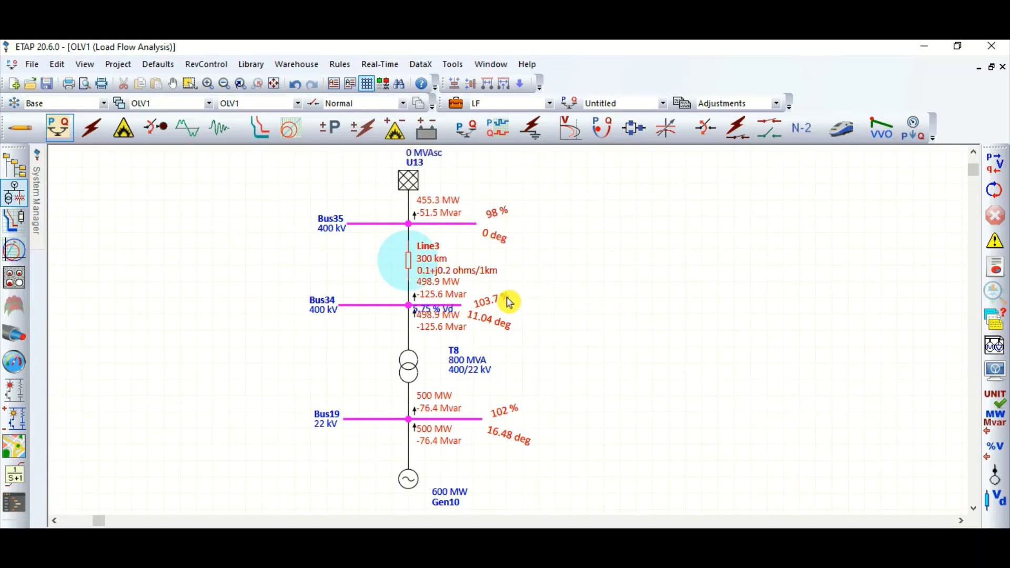
left_click(995, 370)
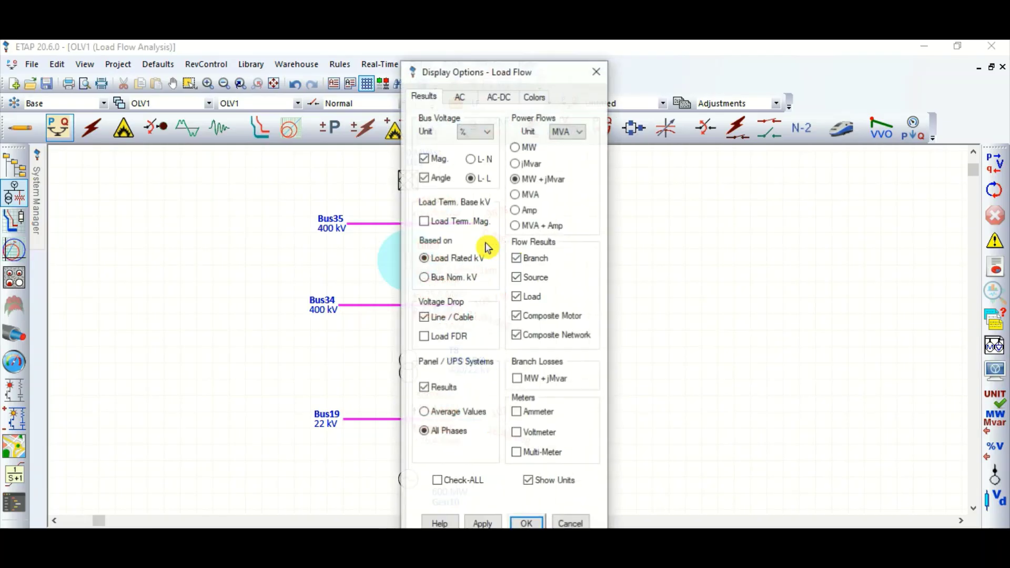
left_click(458, 98)
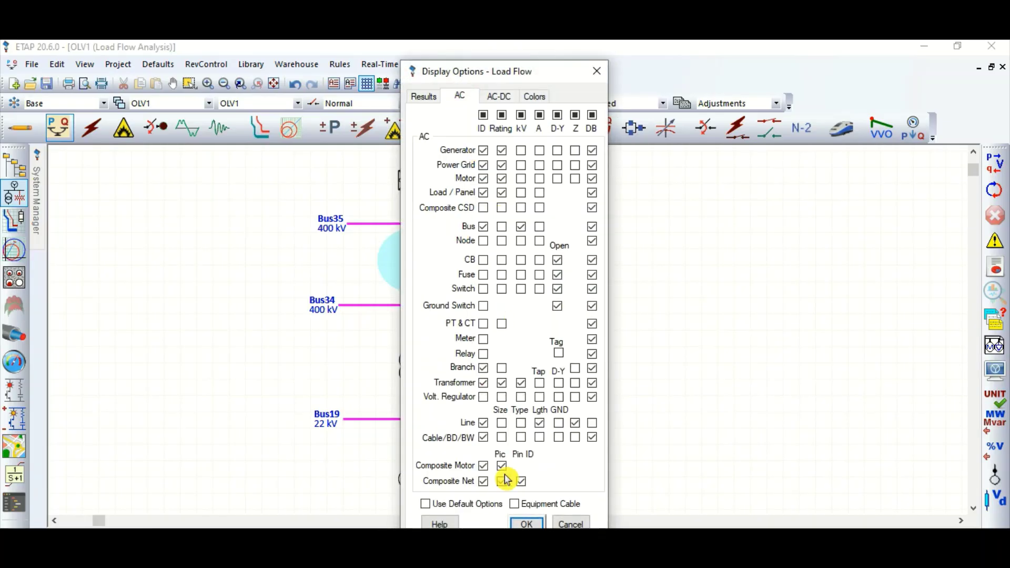
left_click(575, 424)
left_click(529, 523)
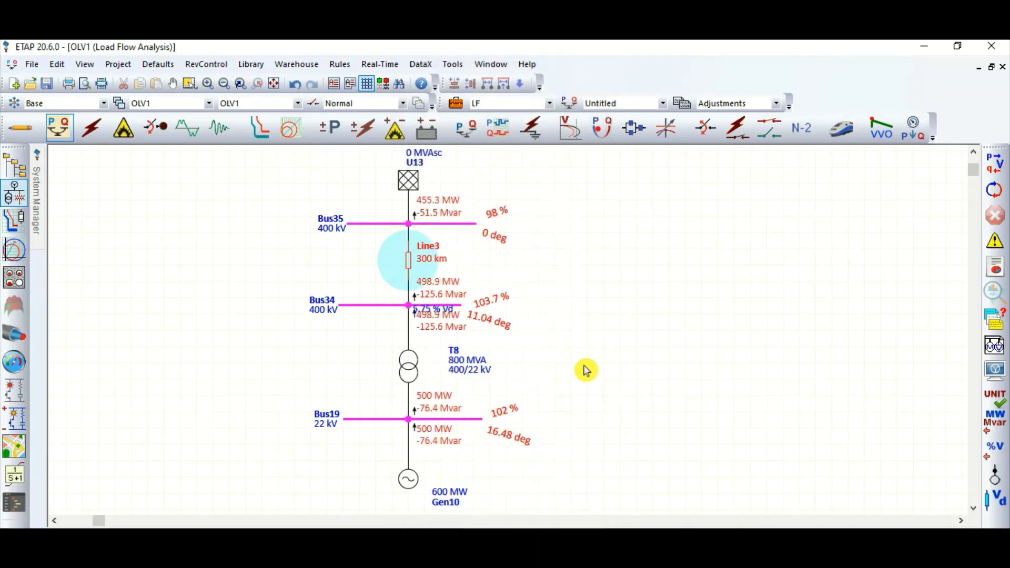
Lengthen Bus34 to the right so its voltage labels move clear of the power flow results.
left_click(462, 309)
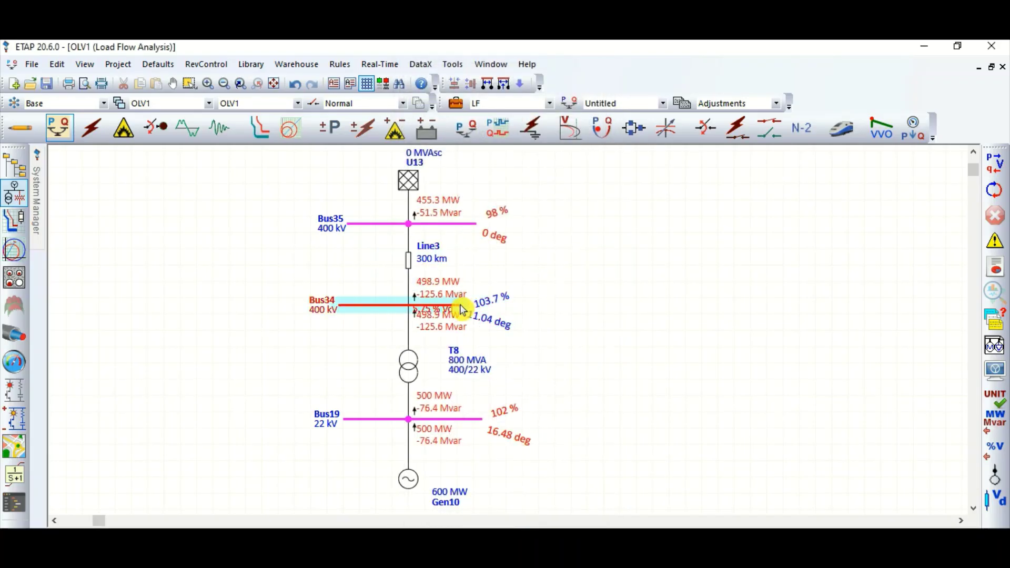
left_click_drag(462, 303, 533, 305)
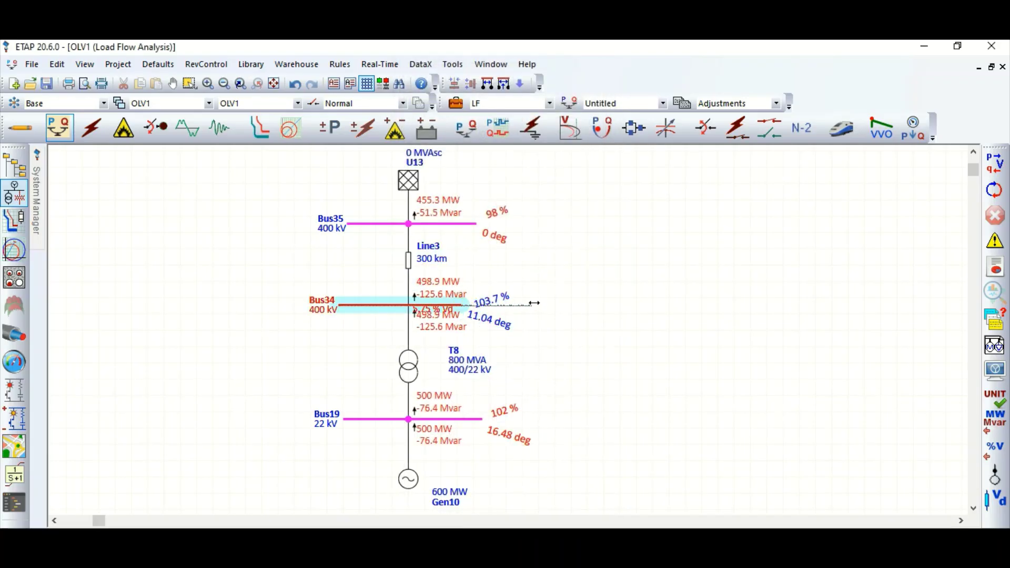
left_click(621, 376)
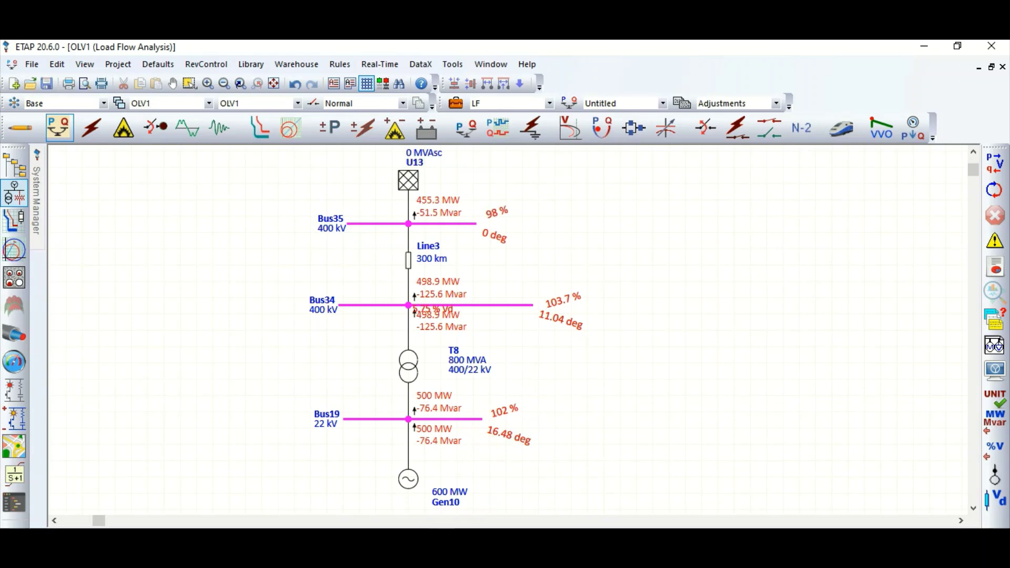
Examine the load flow voltages and Mvar flows from generator Gen10 through Bus19 and T8 to Bus34, Line3 and Bus35.
scroll(424, 502, "up", 1)
scroll(424, 502, "up", 1)
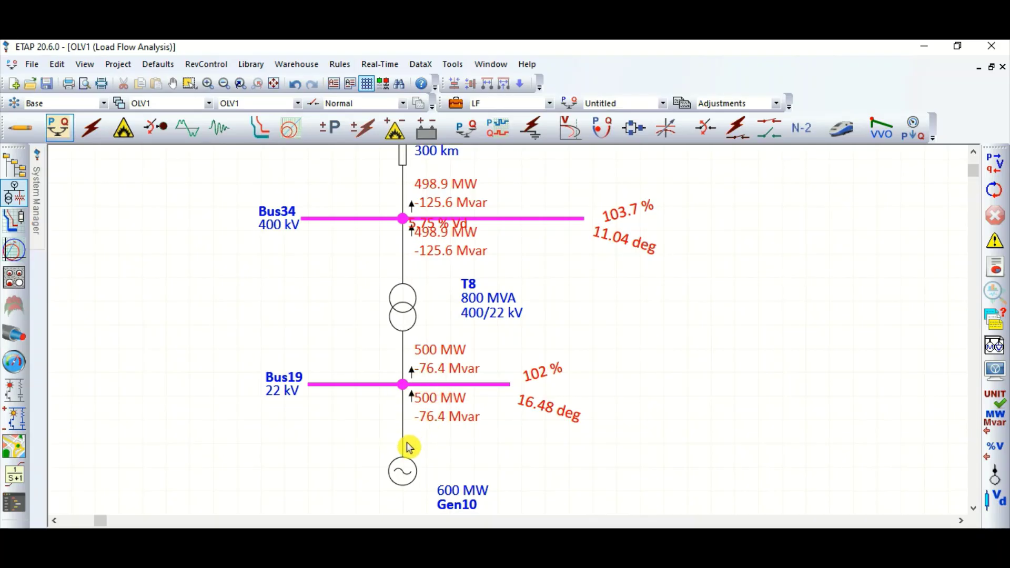
scroll(409, 447, "down", 1)
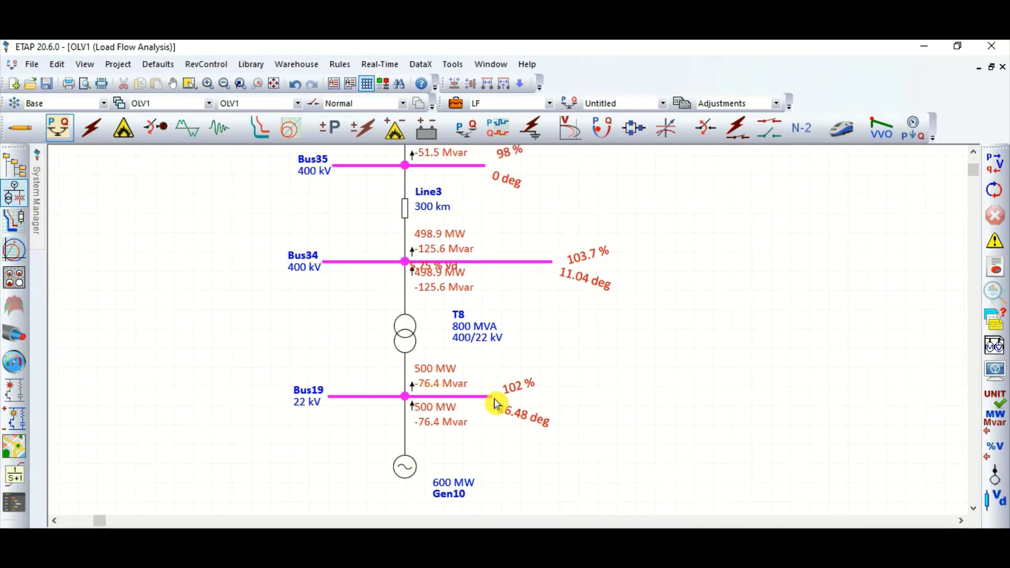
scroll(467, 435, "up", 1)
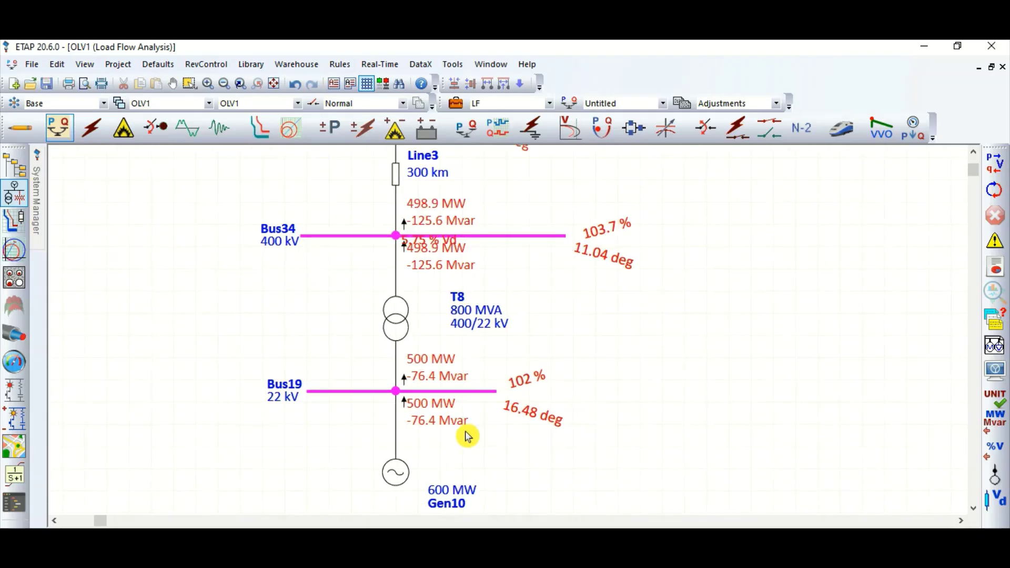
left_click(529, 382)
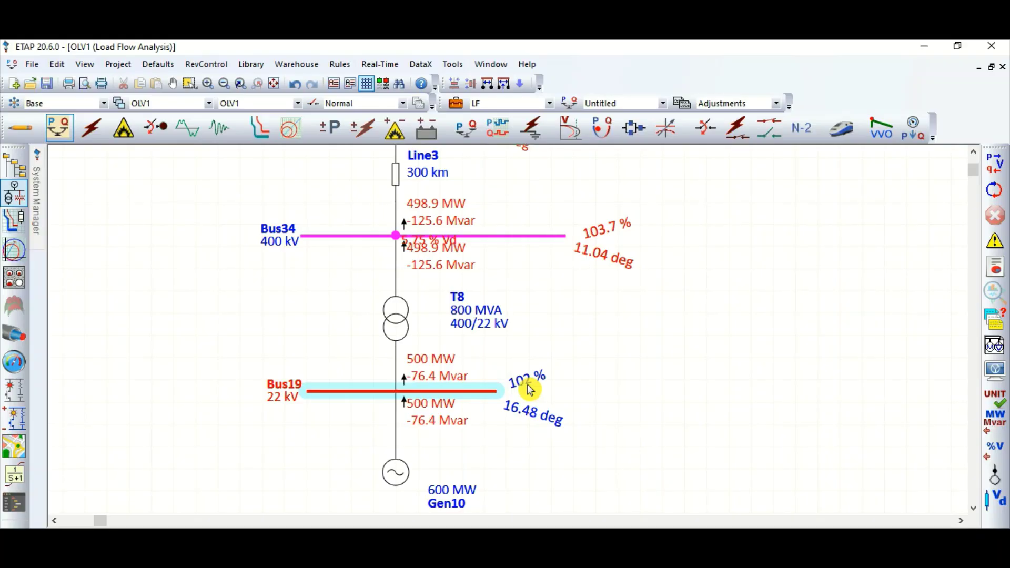
left_click(458, 447)
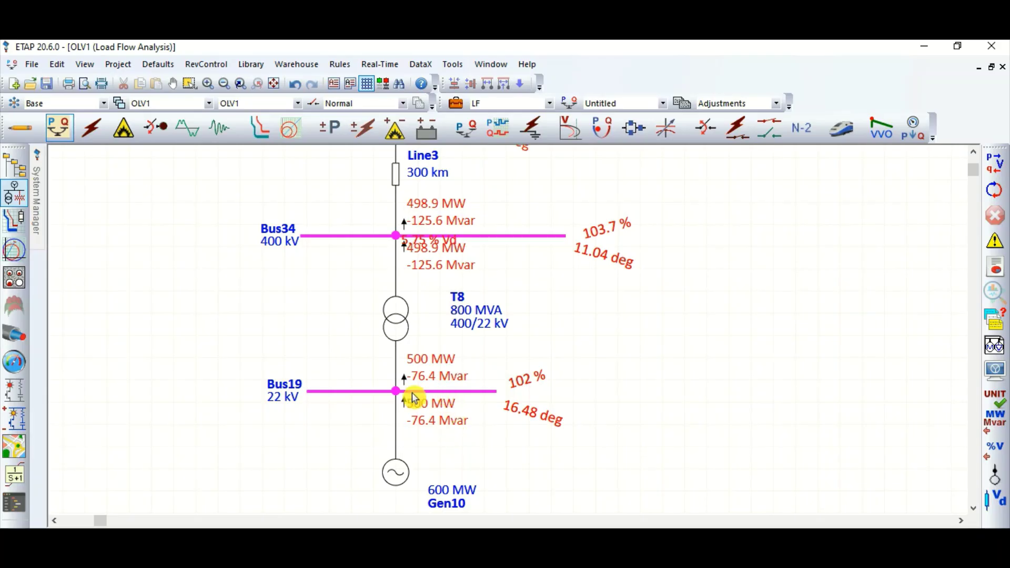
scroll(421, 452, "down", 1)
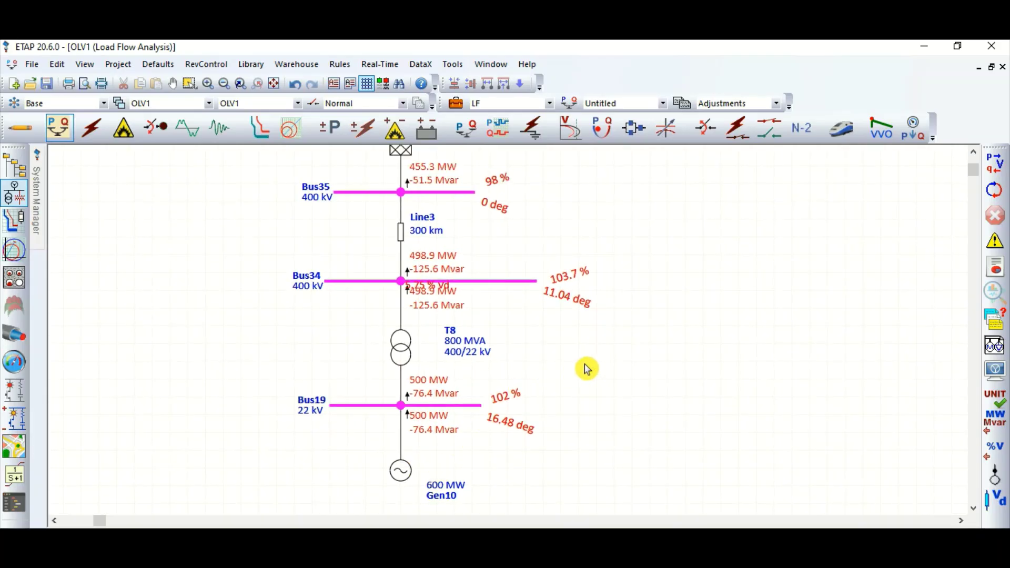
scroll(416, 194, "up", 1)
scroll(503, 393, "up", 1)
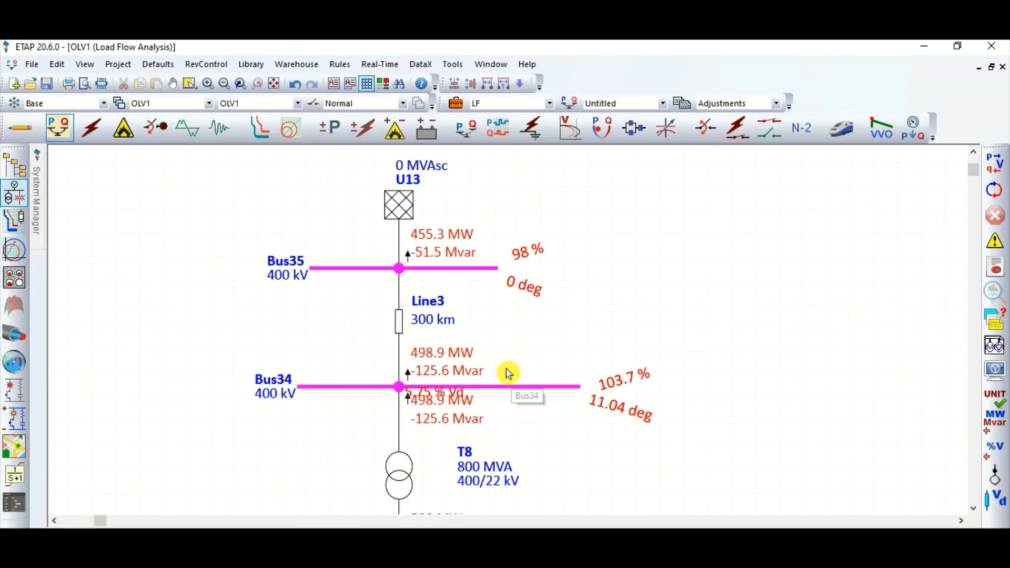
scroll(405, 363, "up", 1)
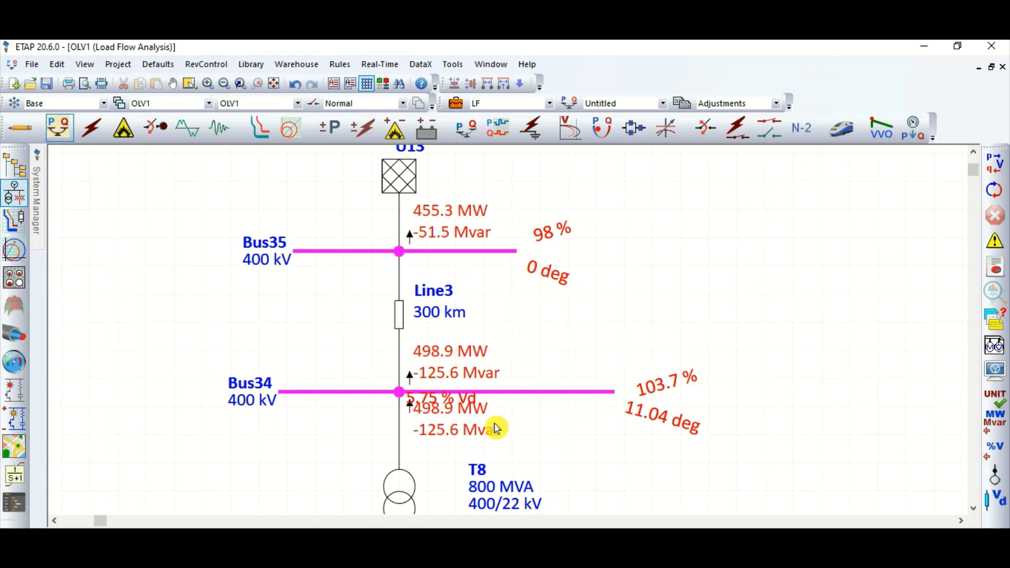
scroll(402, 399, "up", 2)
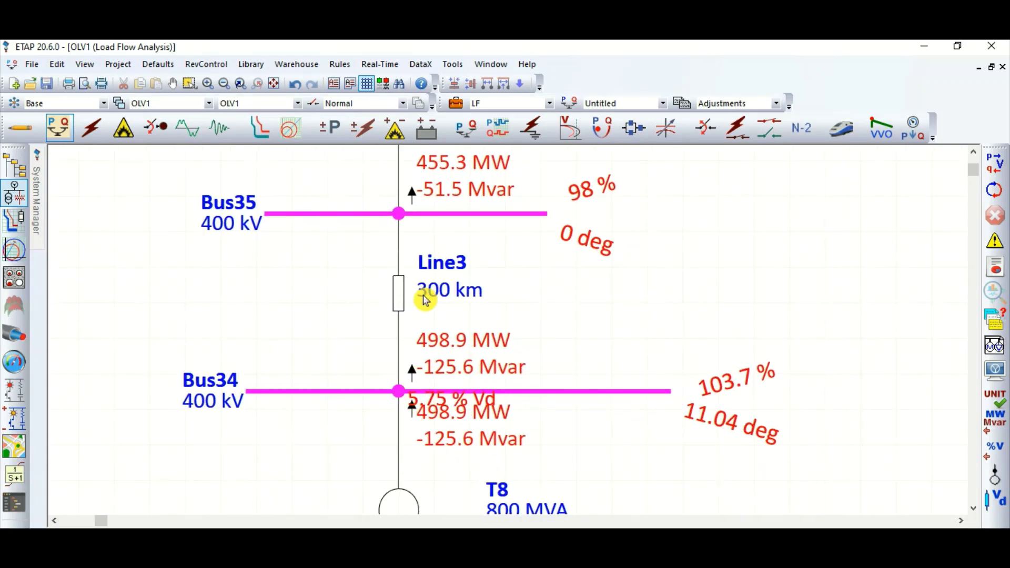
Change the positive-sequence Y value in the impedance data of Line3 and rerun the load flow.
left_click(398, 301)
left_click_drag(396, 303, 398, 293)
left_click(560, 323)
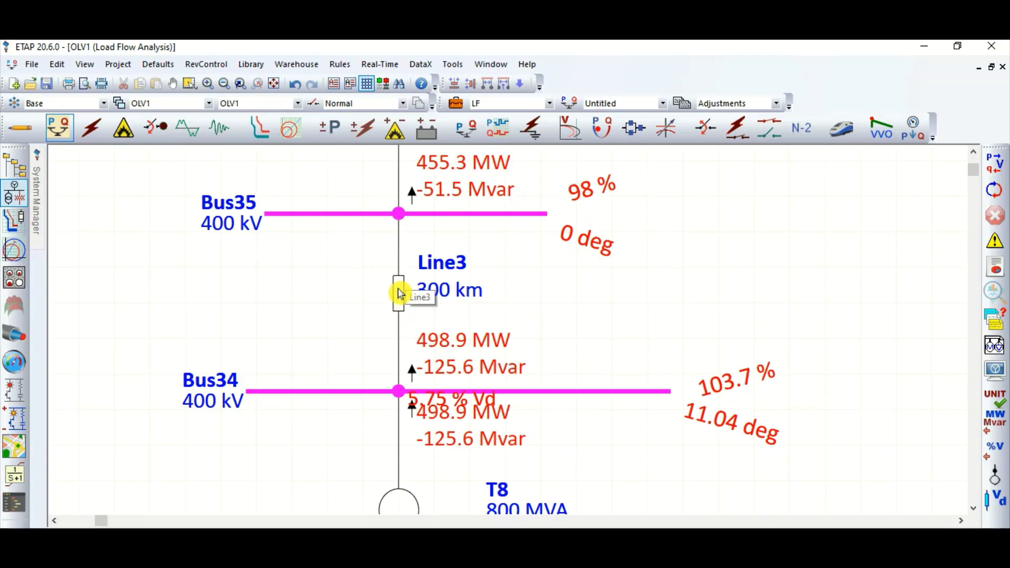
scroll(411, 337, "down", 1)
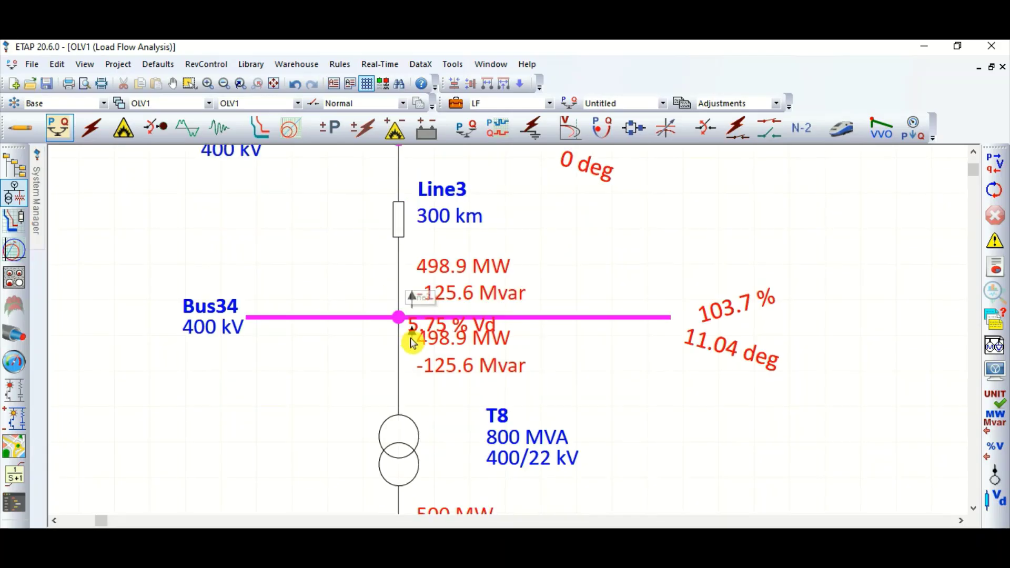
double_click(399, 225)
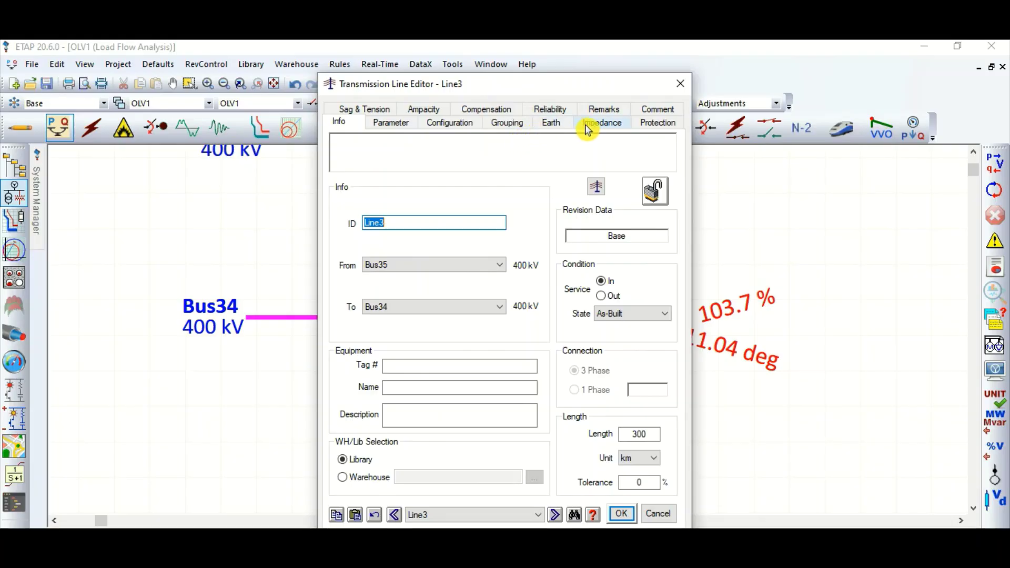
left_click(587, 126)
left_click(509, 227)
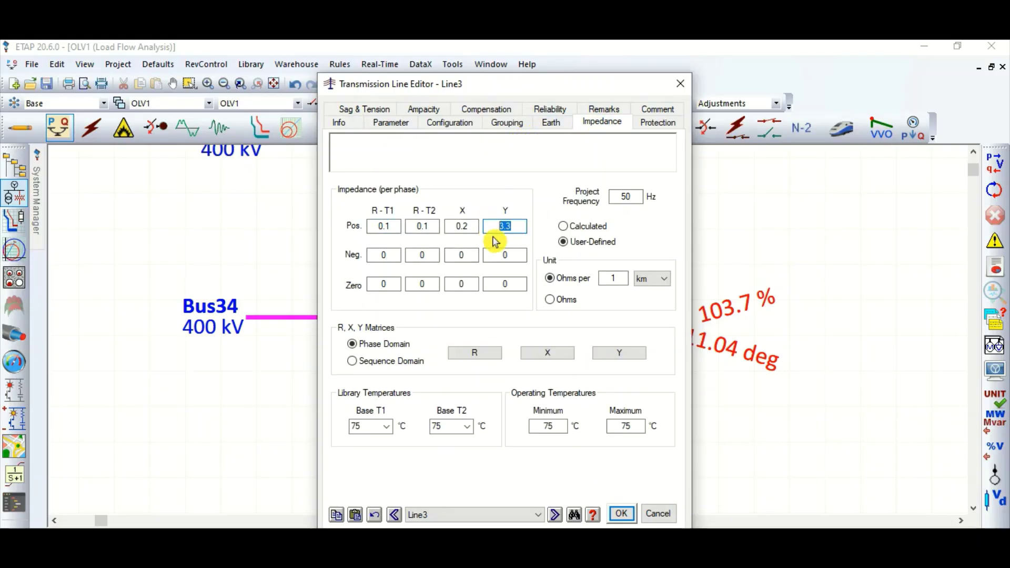
left_click(621, 514)
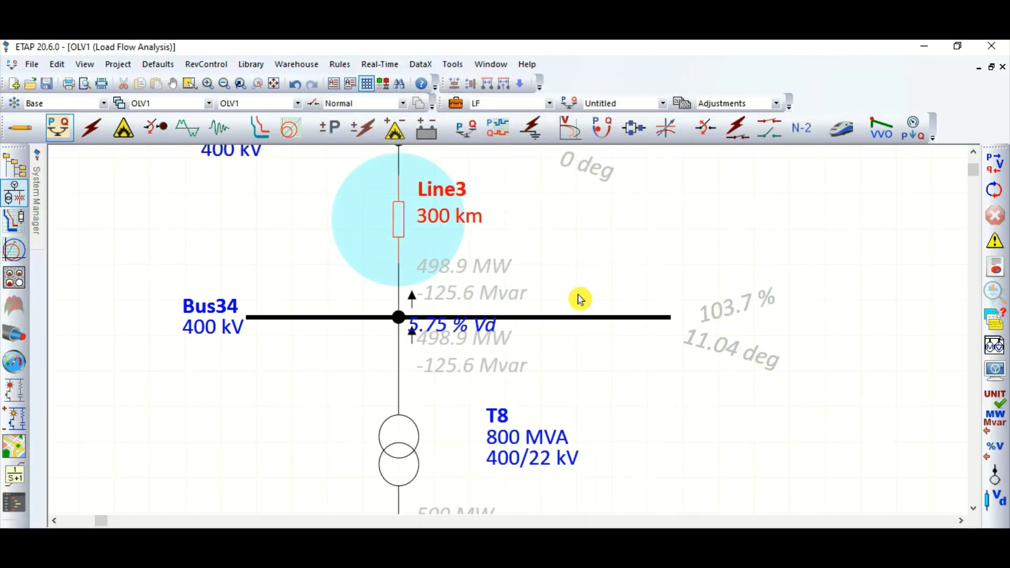
left_click(591, 278)
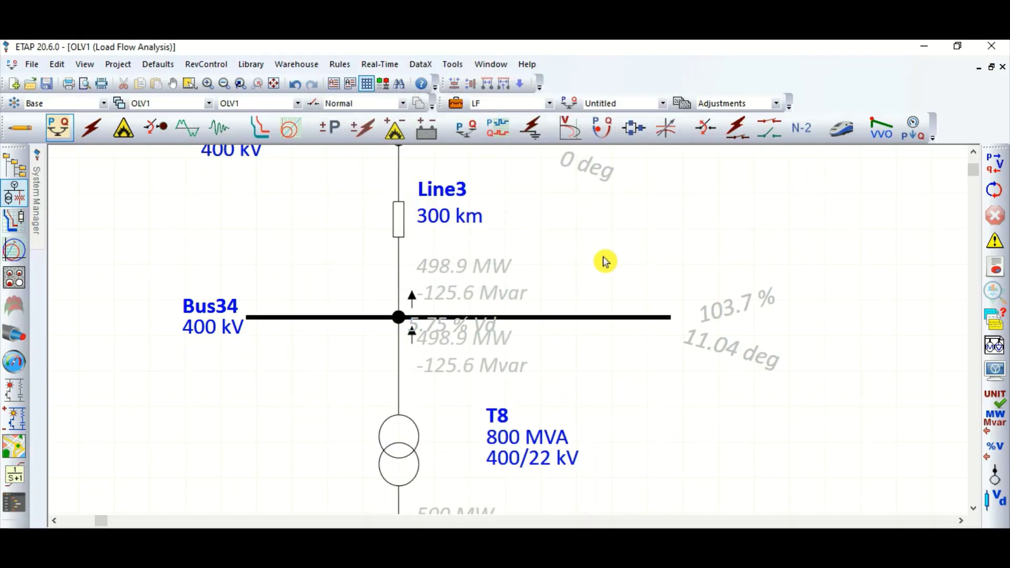
left_click(994, 168)
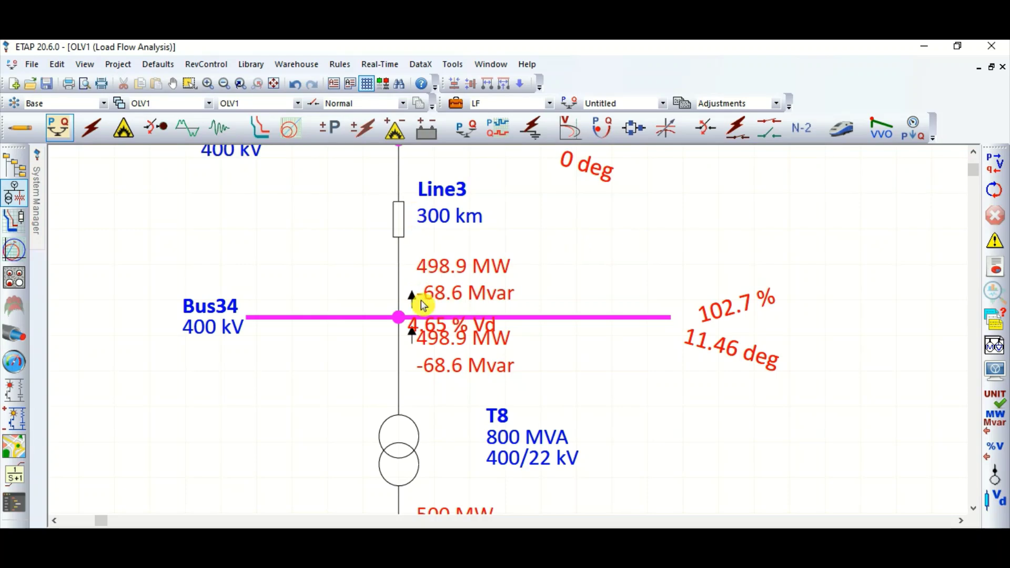
Examine the load flow voltages and Mvar flows from Bus34 through T8 and Bus19 down to generator Gen10.
scroll(473, 314, "down", 3)
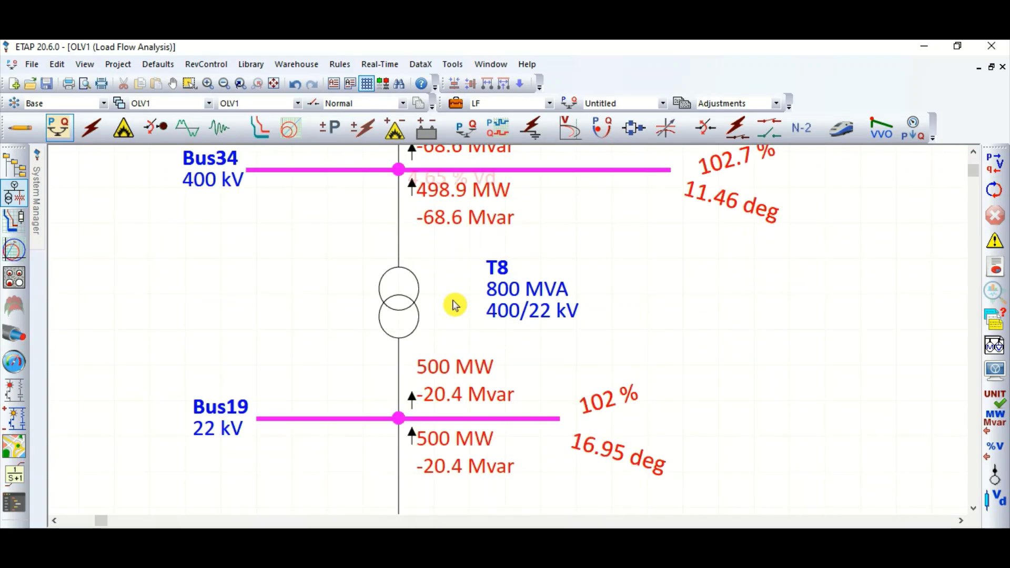
scroll(466, 320, "up", 2)
scroll(457, 220, "down", 1)
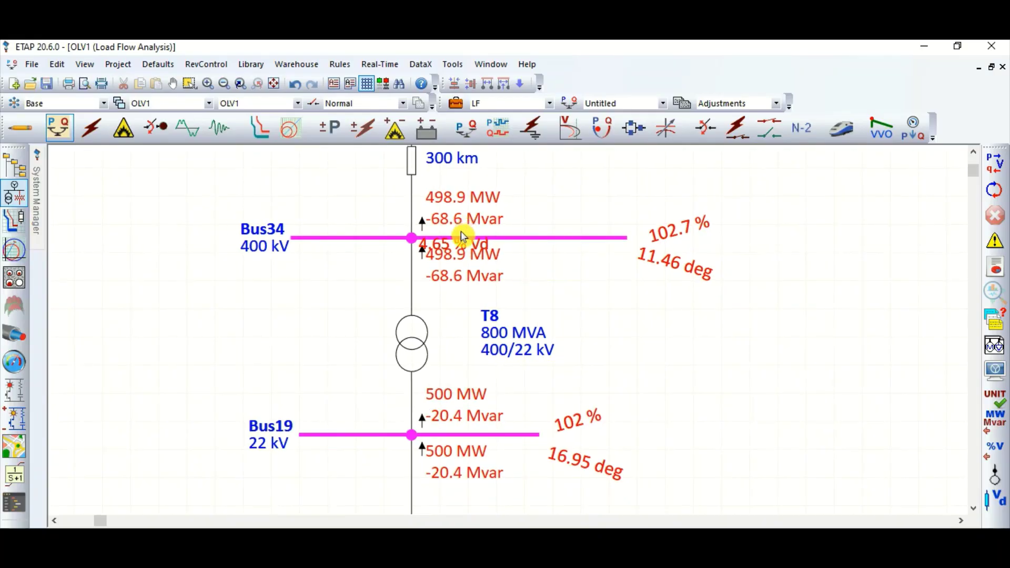
scroll(461, 232, "down", 1, "ctrl")
scroll(462, 237, "down", 2)
scroll(463, 299, "down", 2)
scroll(469, 338, "up", 2)
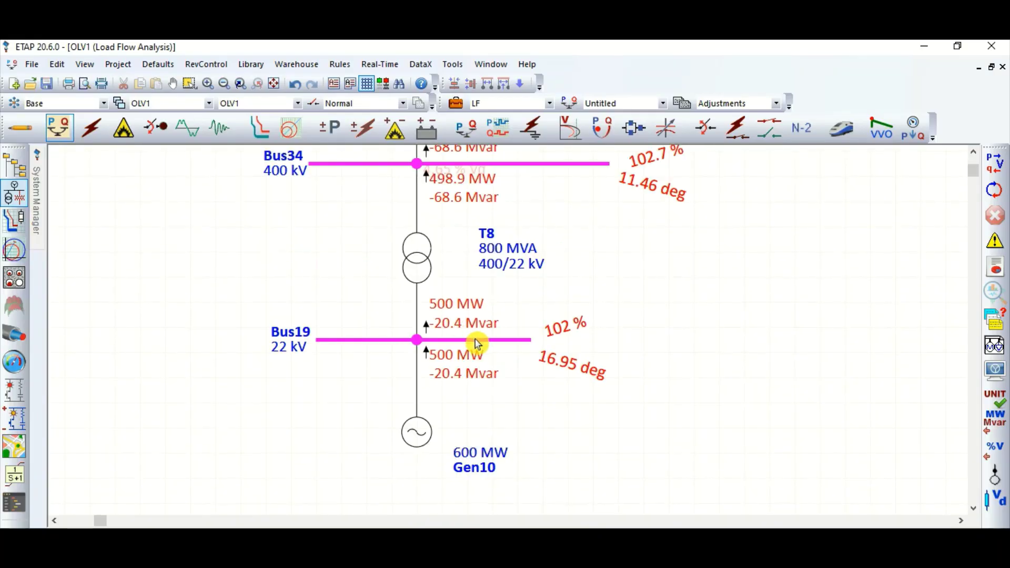
scroll(443, 387, "up", 1, "ctrl")
scroll(432, 369, "up", 1, "ctrl")
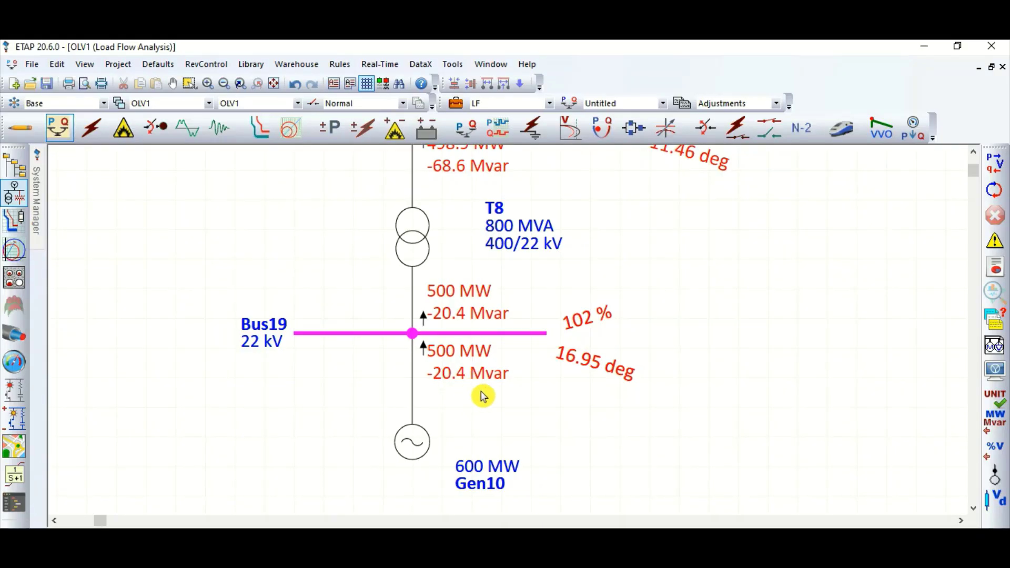
Set the Design generation of Gen10 to 600 MW and rerun the load flow.
scroll(368, 452, "down", 2)
double_click(414, 439)
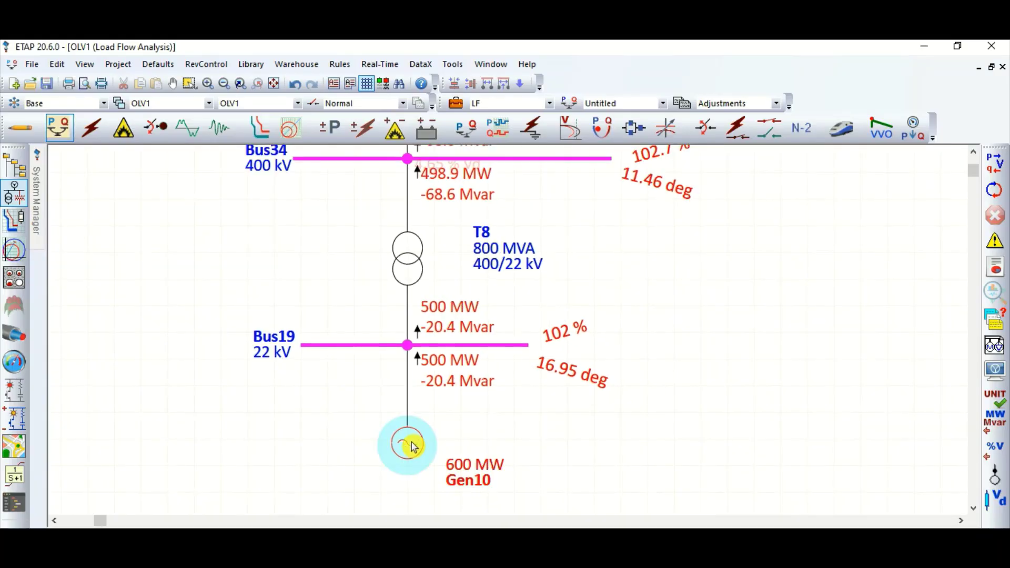
left_click(367, 123)
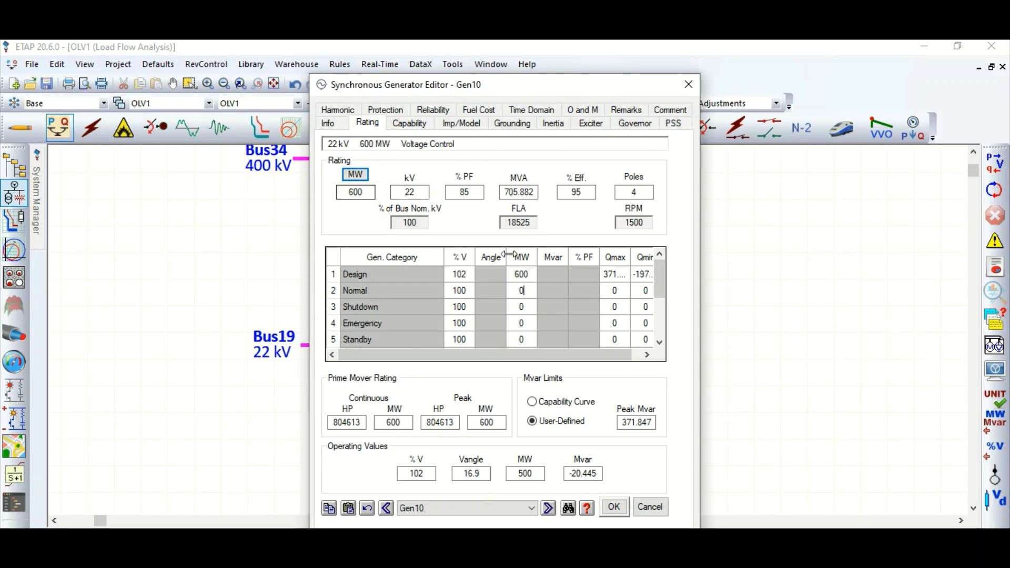
double_click(353, 194)
left_click(529, 274)
left_click(614, 506)
left_click(715, 382)
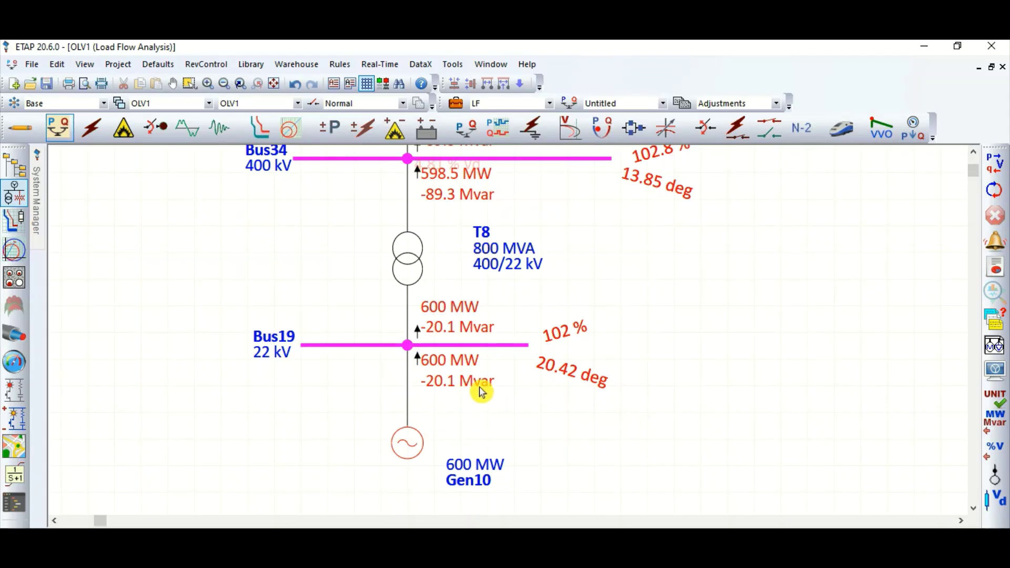
Set the Design voltage of power grid U13 to 102 % and rerun the load flow.
scroll(503, 428, "up", 1)
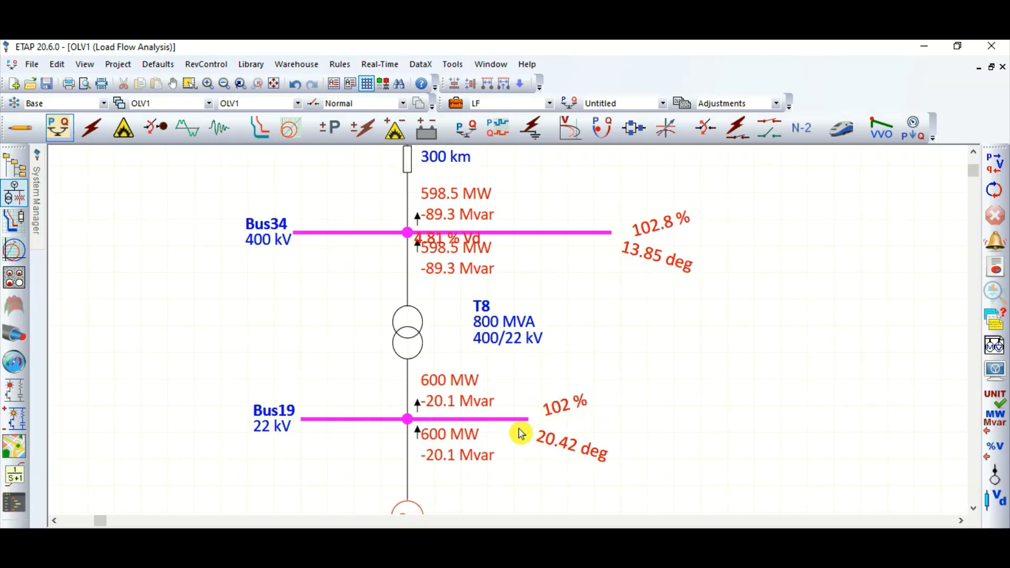
scroll(491, 437, "down", 2)
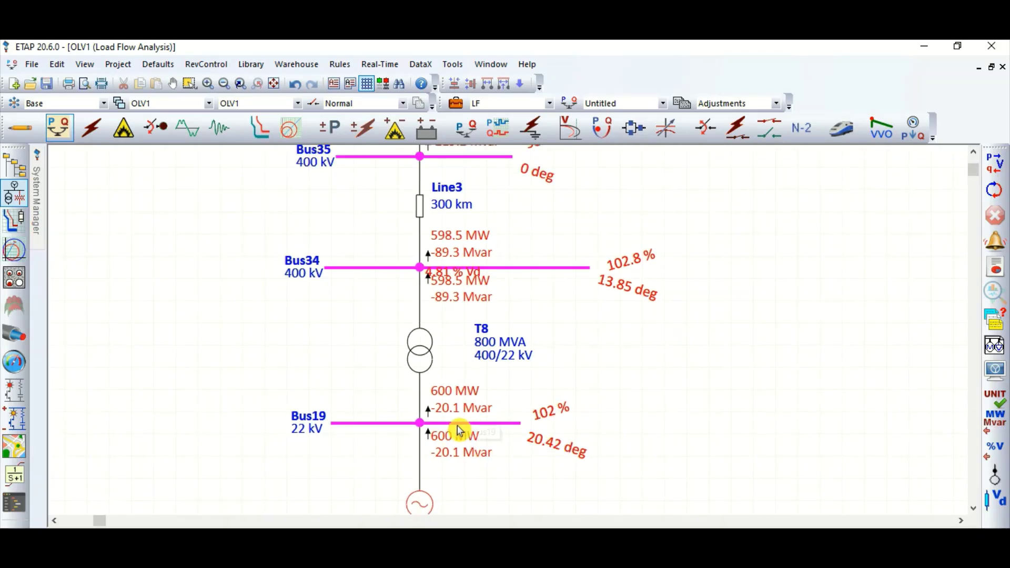
scroll(467, 403, "down", 1)
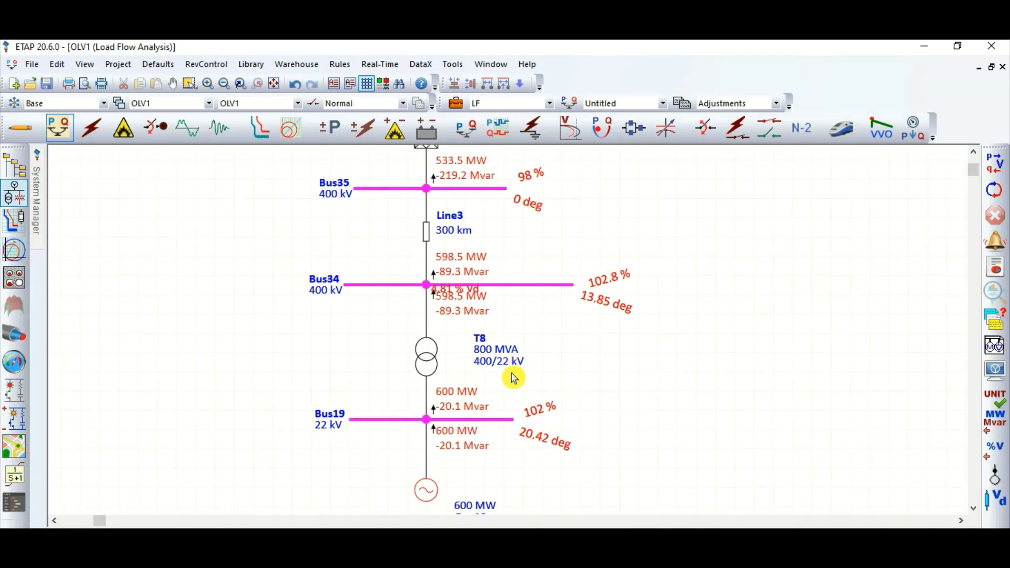
scroll(514, 378, "up", 1)
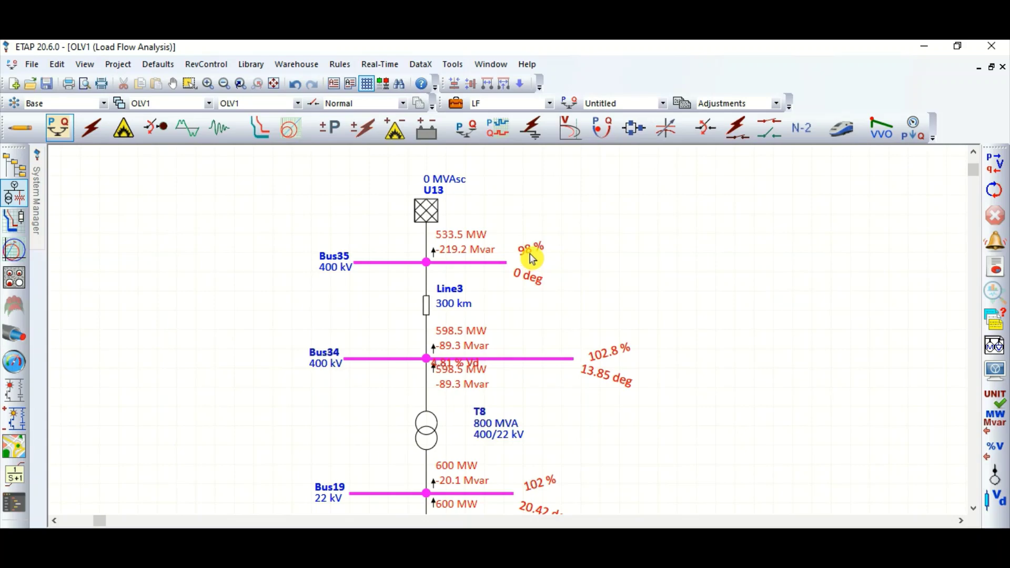
double_click(434, 224)
left_click(380, 120)
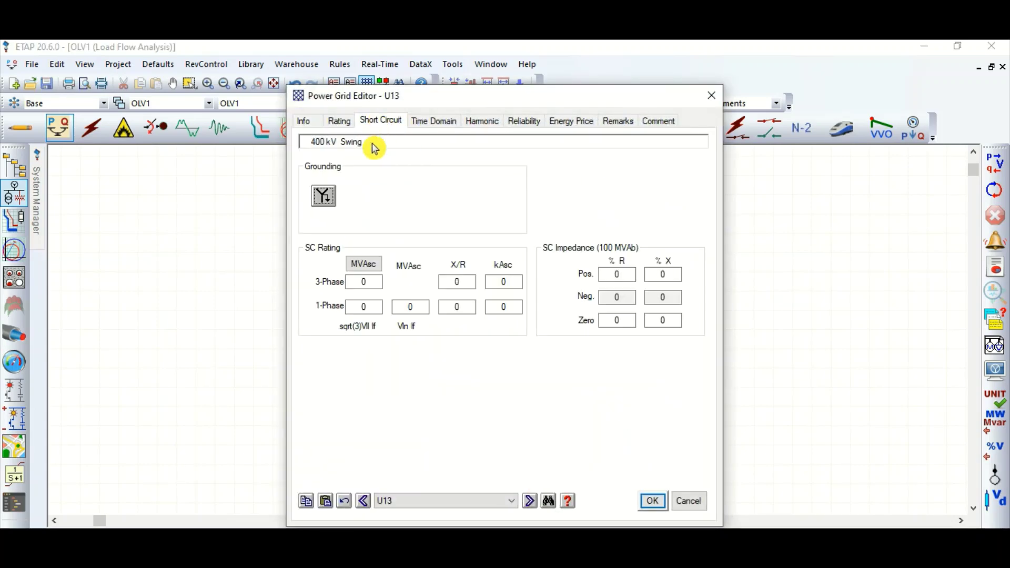
left_click(339, 120)
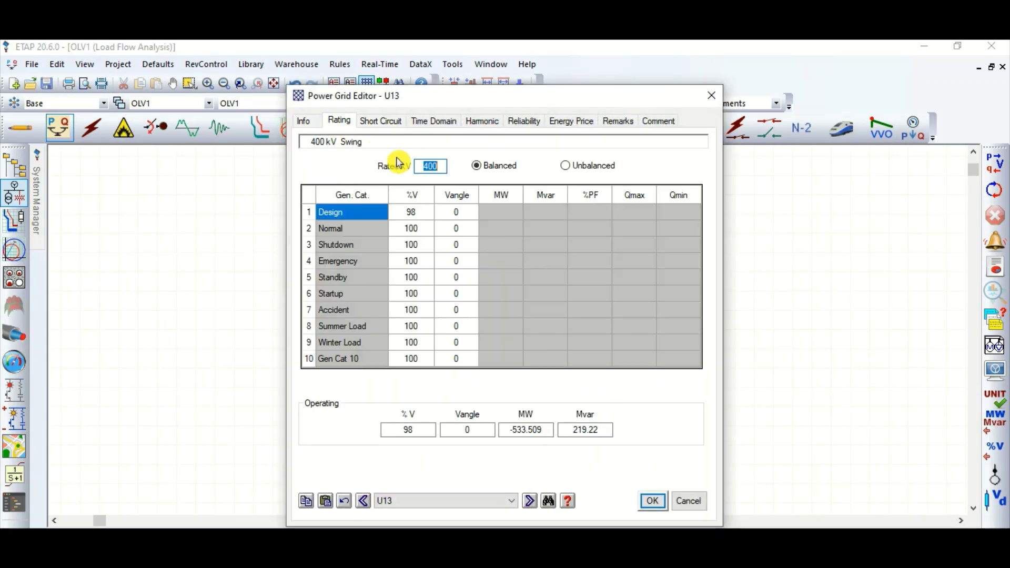
left_click(420, 212)
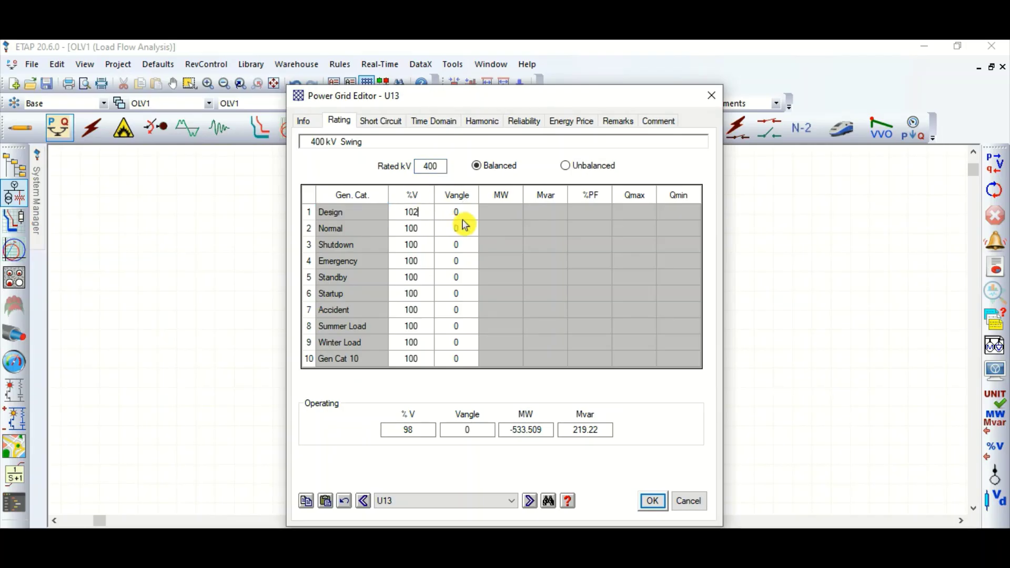
left_click(653, 500)
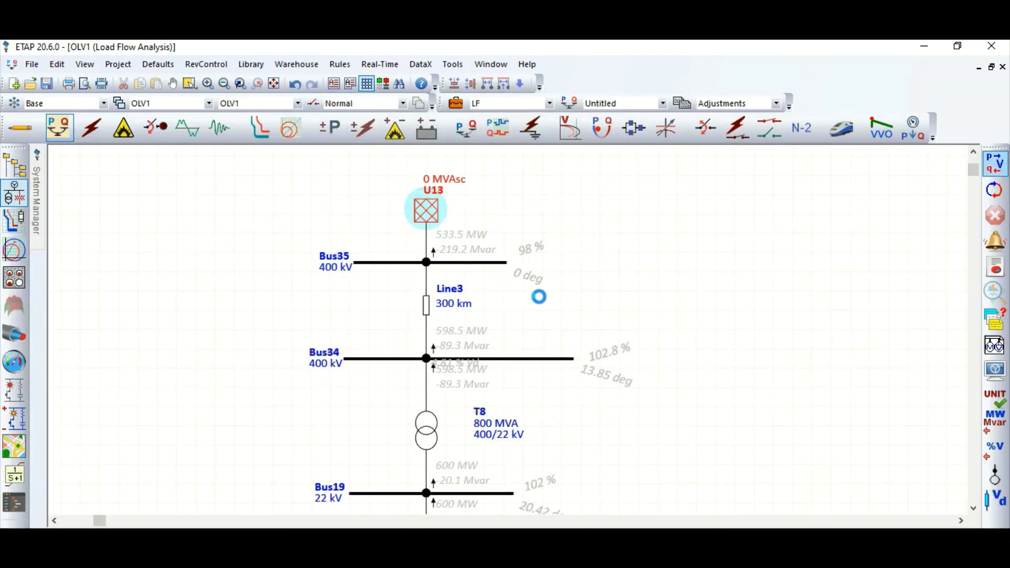
Examine how the Mvar flows and voltages at Bus19, Bus34 and Bus35 respond to the raised grid voltage.
scroll(600, 284, "down", 2)
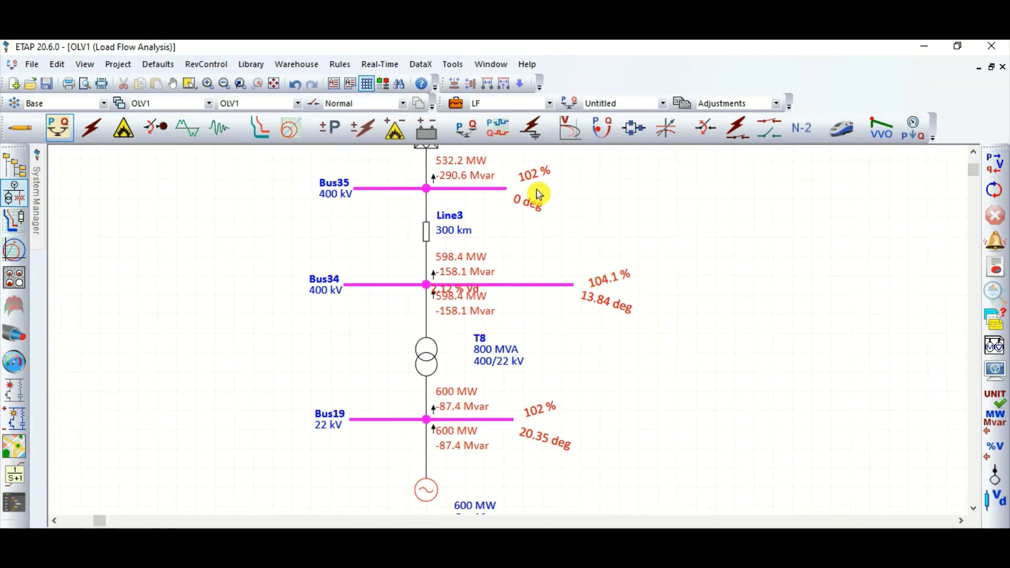
left_click(508, 422)
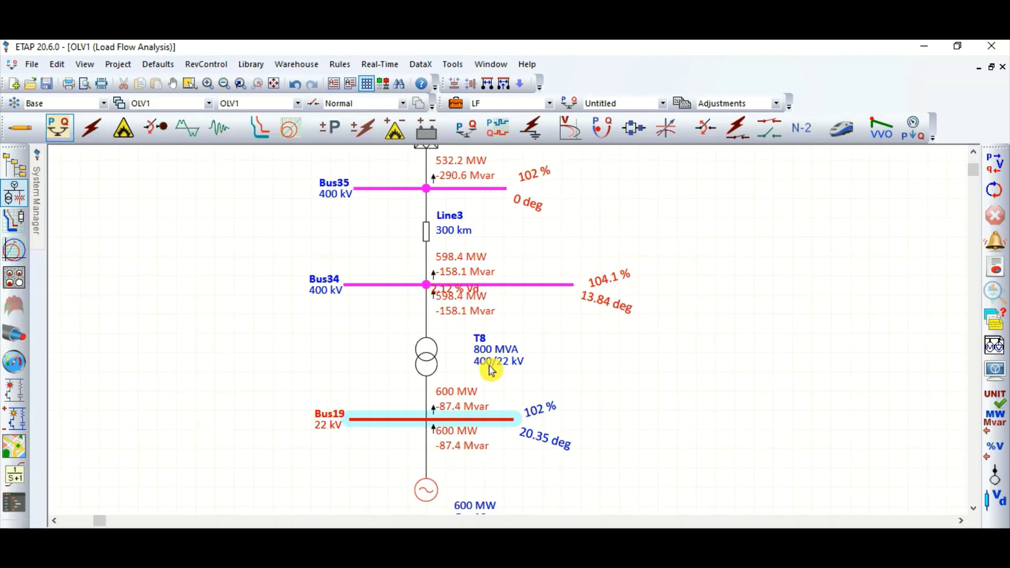
scroll(510, 447, "down", 2)
scroll(492, 402, "up", 1)
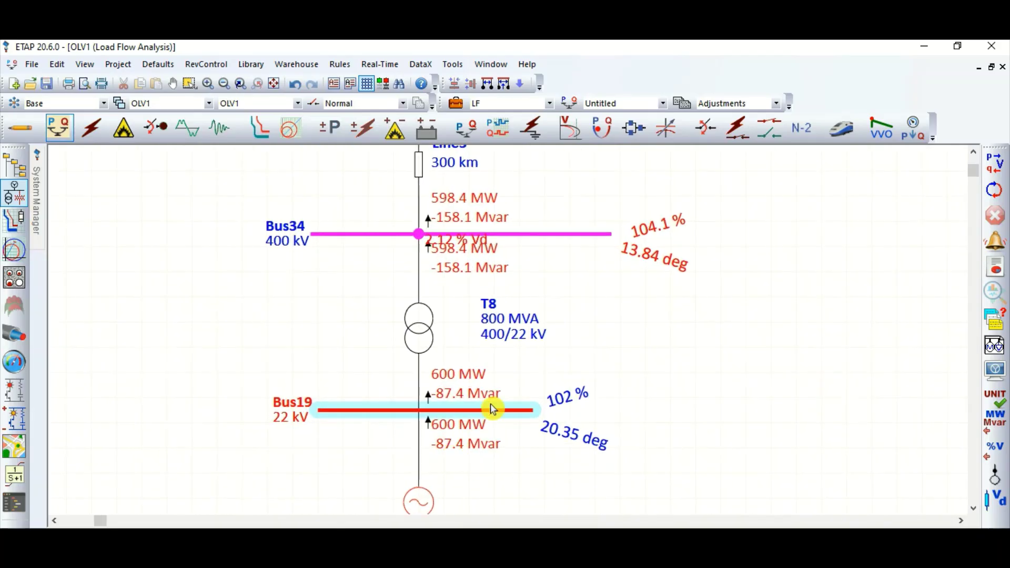
scroll(491, 402, "down", 2)
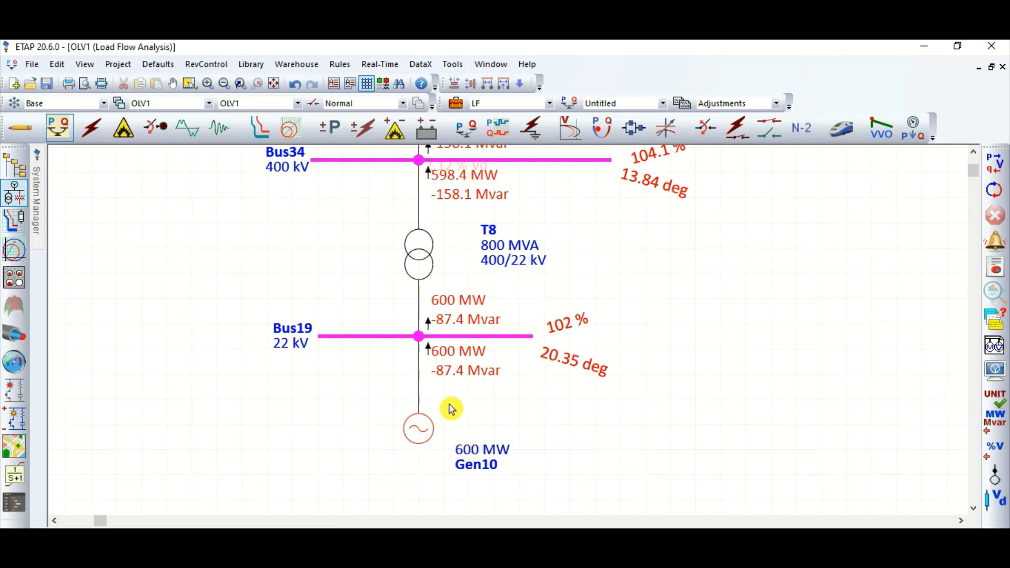
scroll(491, 404, "up", 2)
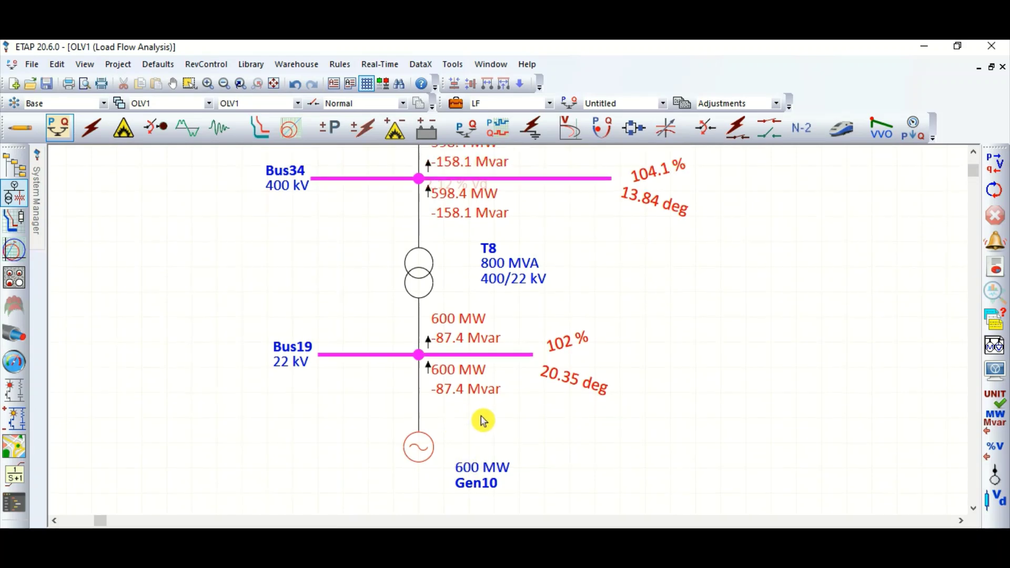
scroll(463, 440, "down", 2)
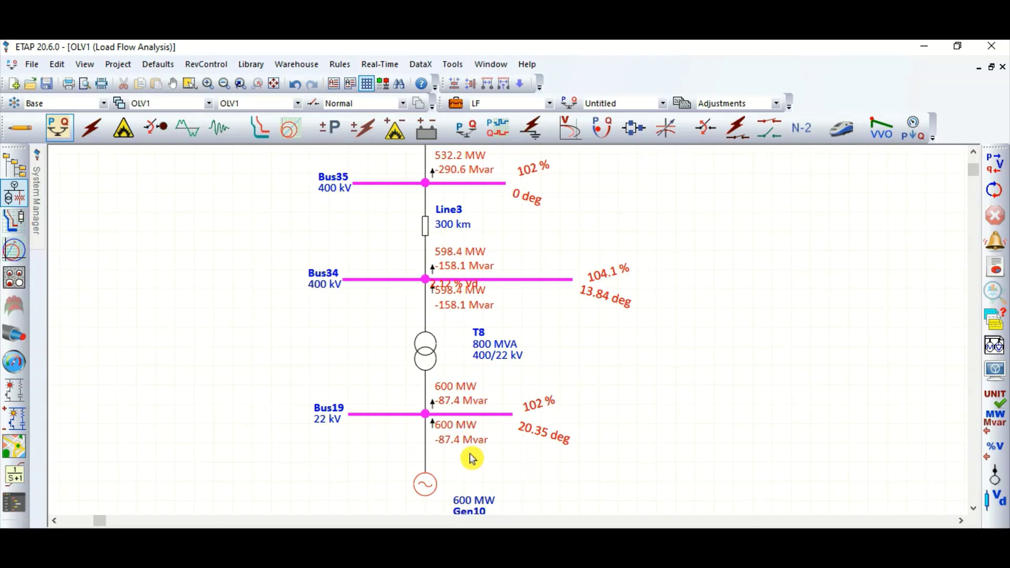
scroll(460, 452, "up", 3)
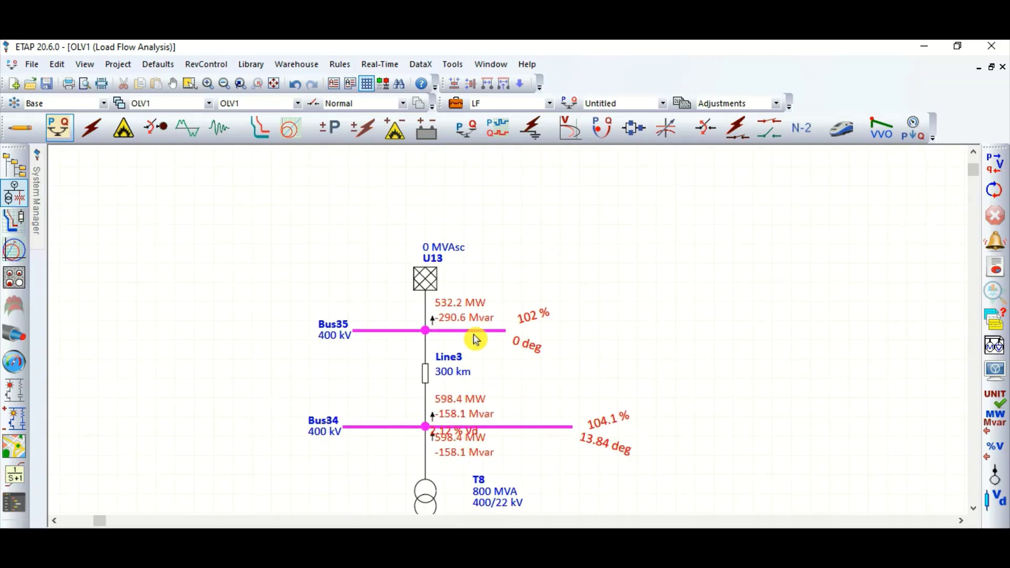
scroll(480, 334, "down", 2)
left_click(473, 256)
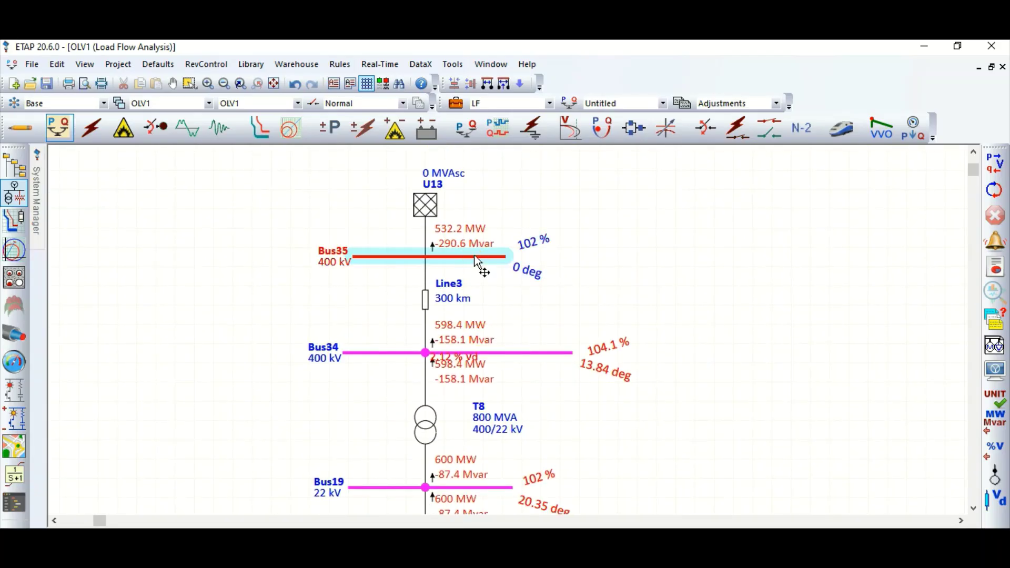
Set the length of Line3 to 100 km, rerun the load flow and check the Mvar flow at Gen10.
double_click(426, 306)
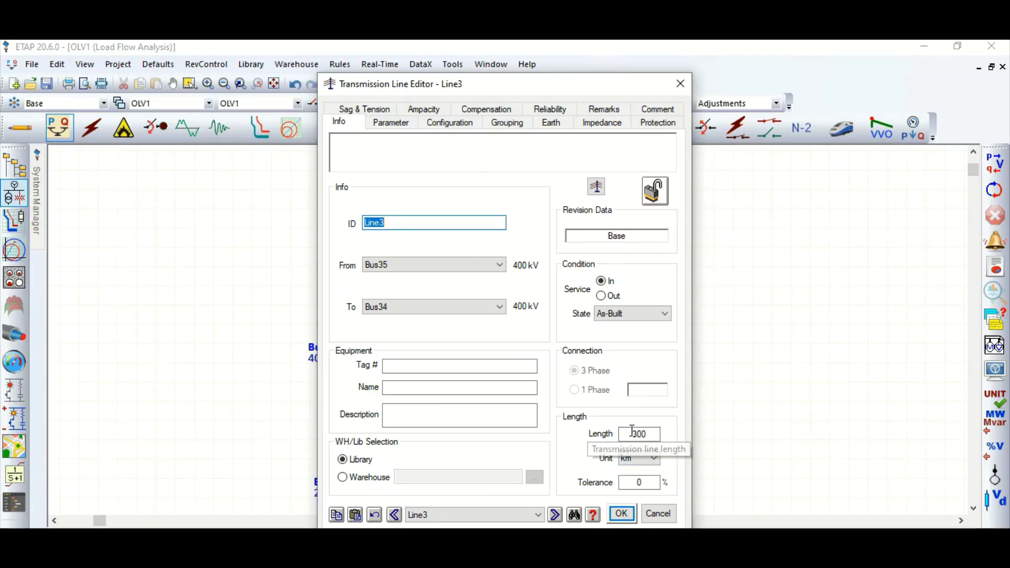
left_click_drag(637, 431, 627, 430)
type("1")
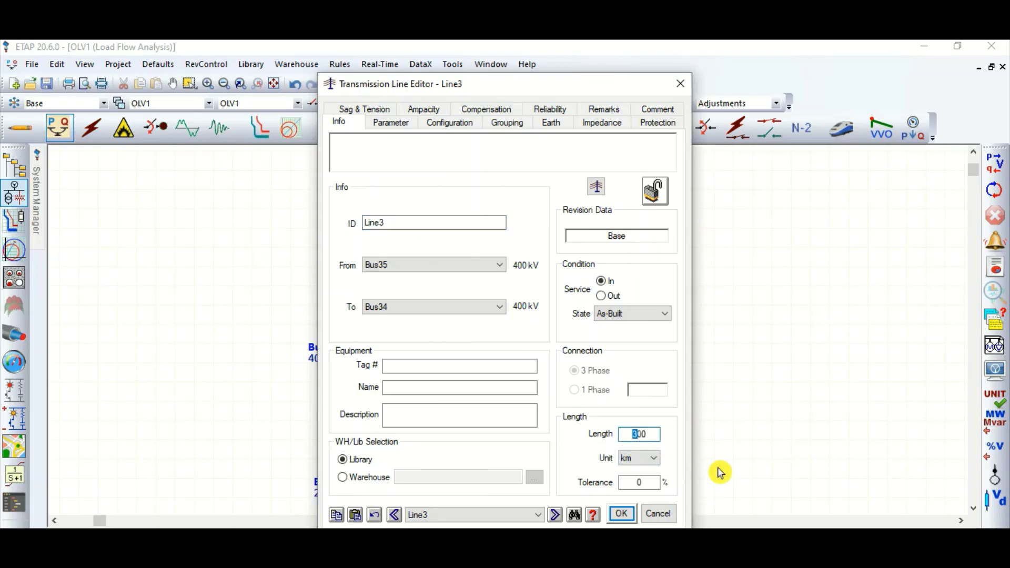
left_click(621, 513)
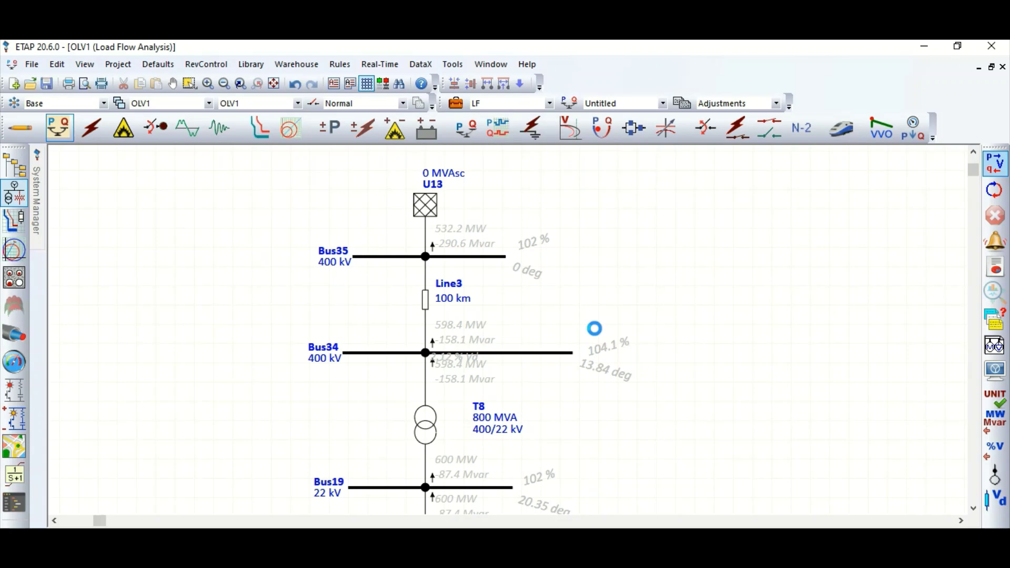
scroll(594, 331, "down", 5)
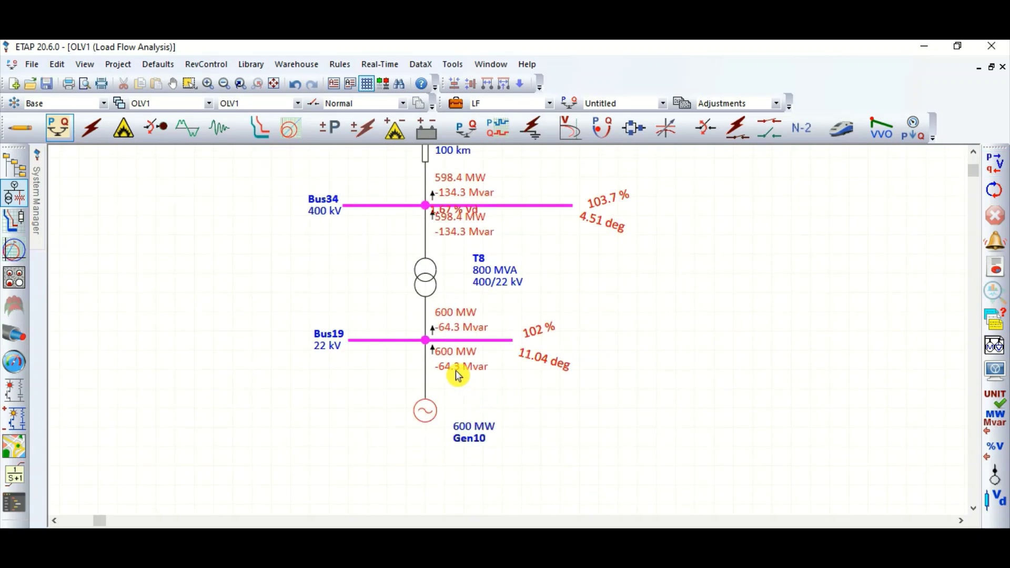
scroll(457, 372, "up", 1)
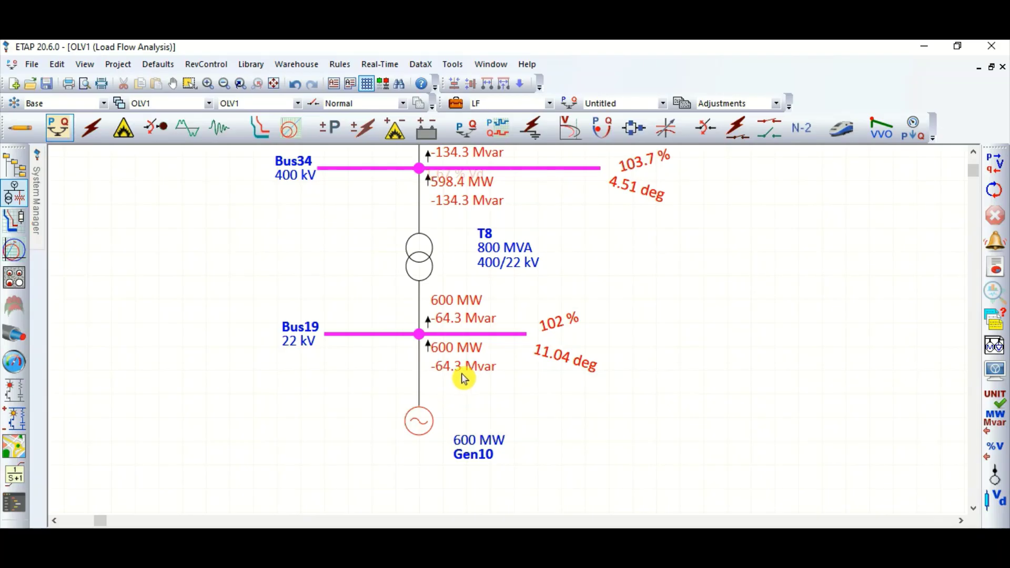
Examine the Mvar flows, voltages and angles from Gen10 through T8 and Line3 to grid U13 with the 100 km line.
scroll(516, 406, "up", 3)
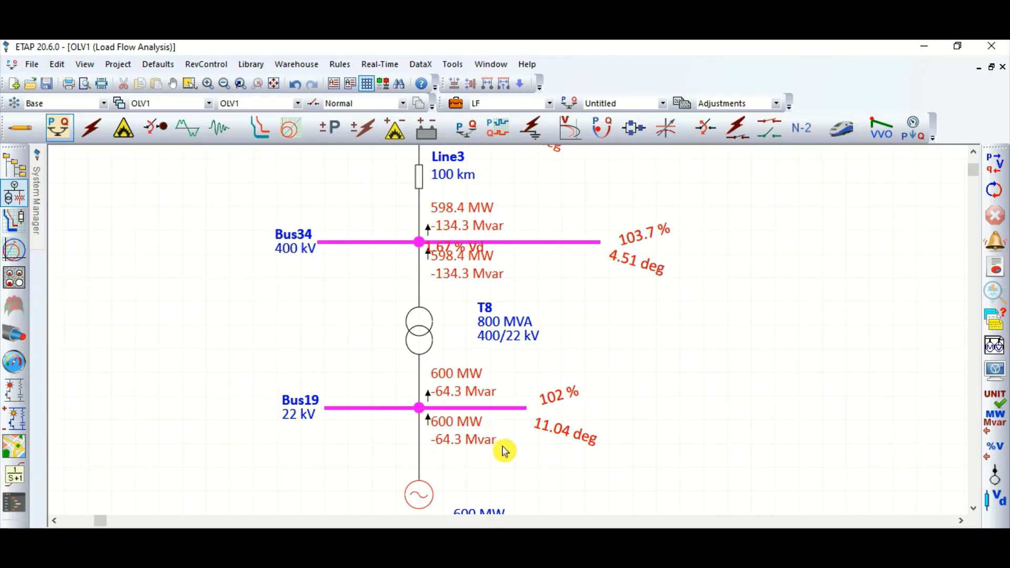
scroll(457, 467, "down", 2)
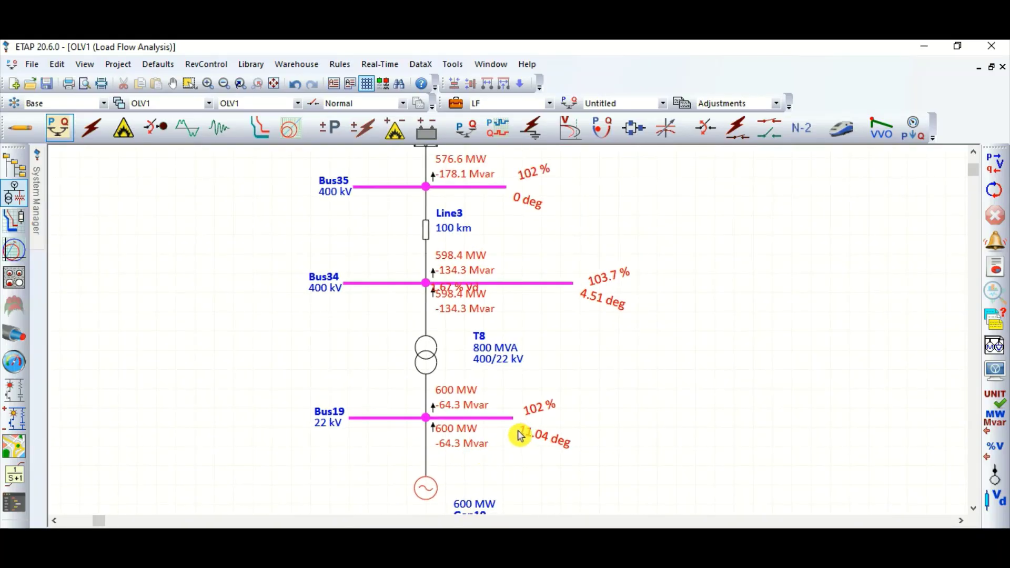
scroll(518, 433, "down", 1)
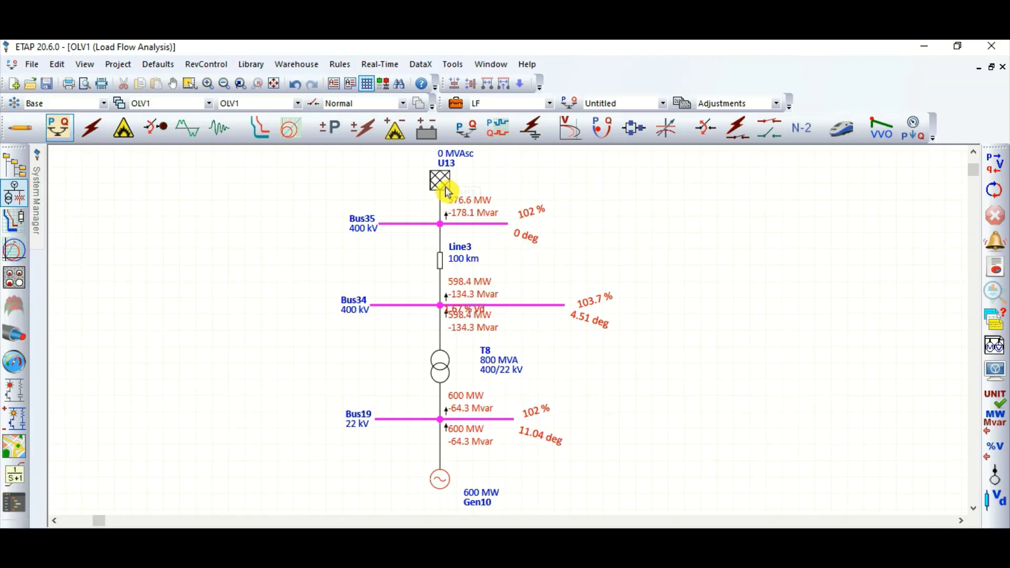
left_click(496, 226)
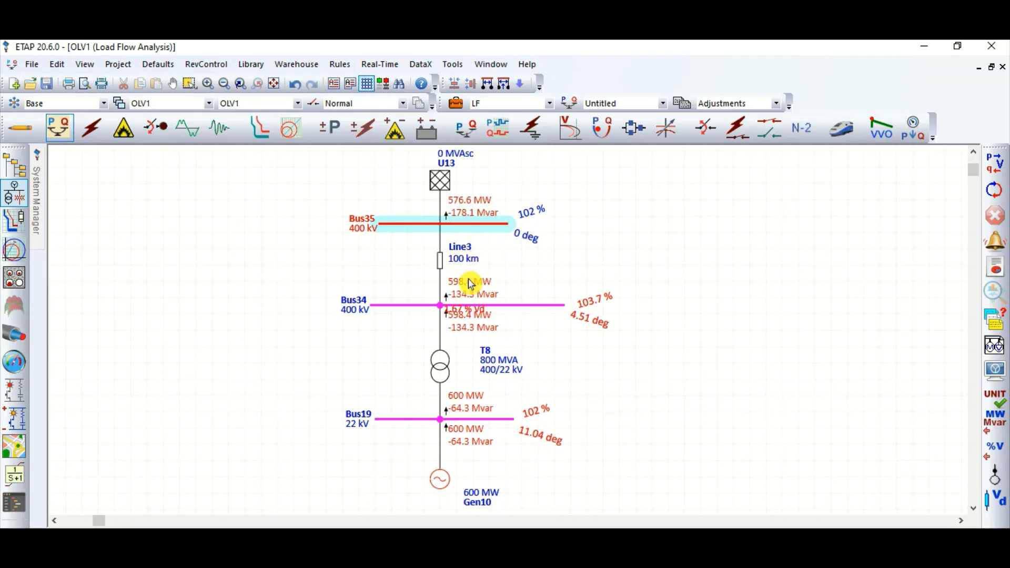
left_click(440, 263)
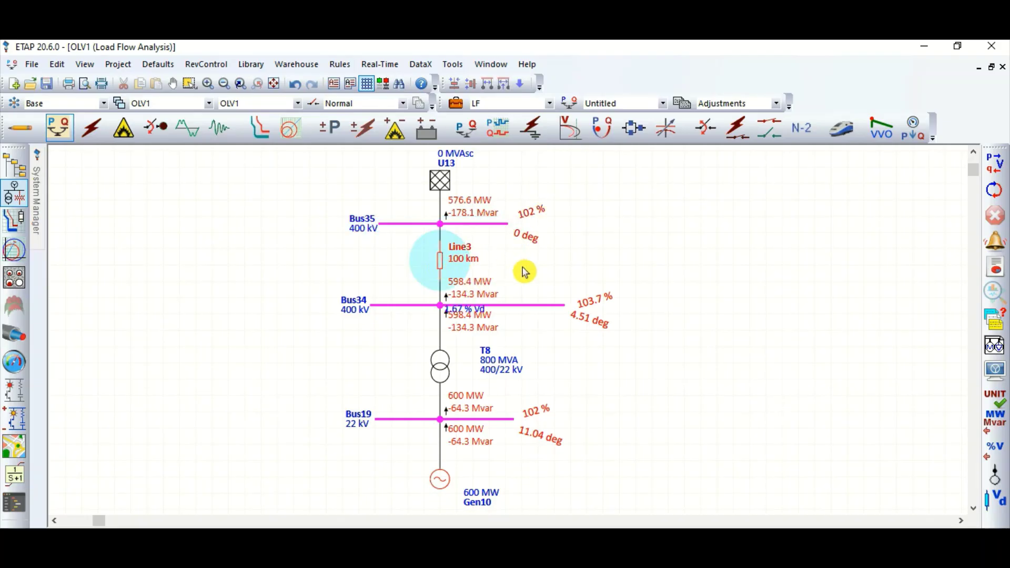
scroll(525, 270, "down", 2)
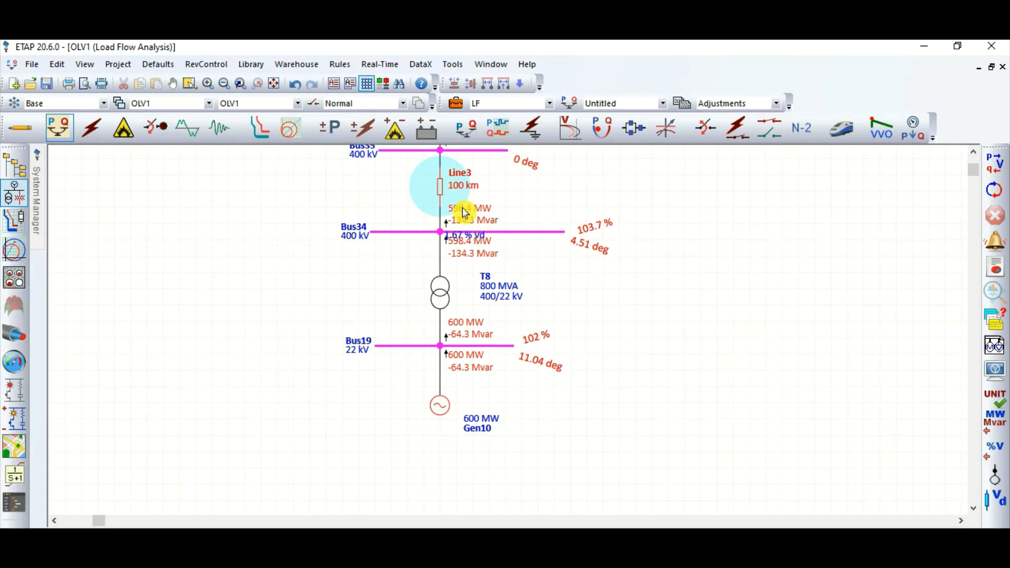
scroll(458, 205, "up", 1)
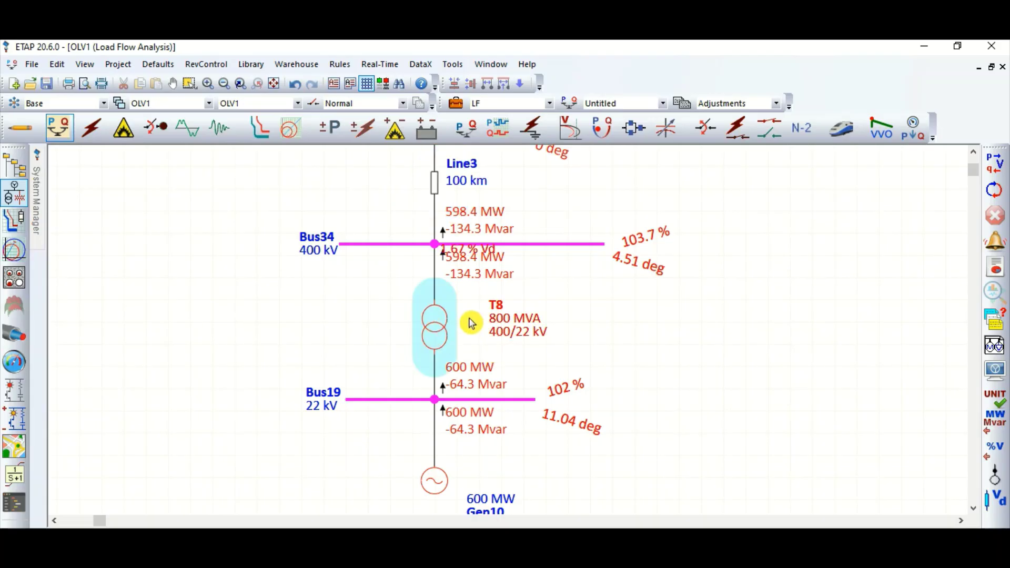
scroll(531, 369, "down", 1)
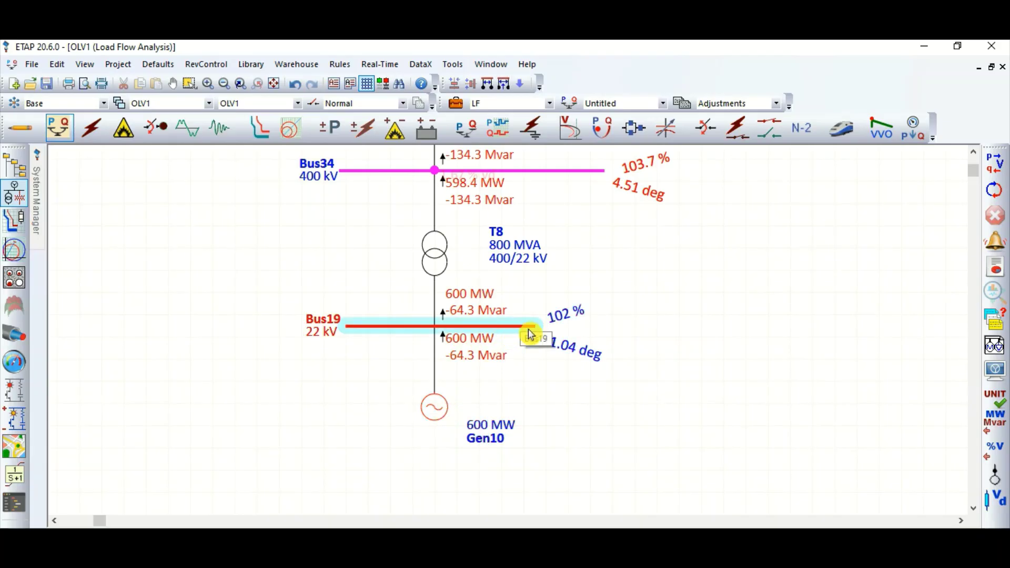
scroll(576, 421, "up", 3)
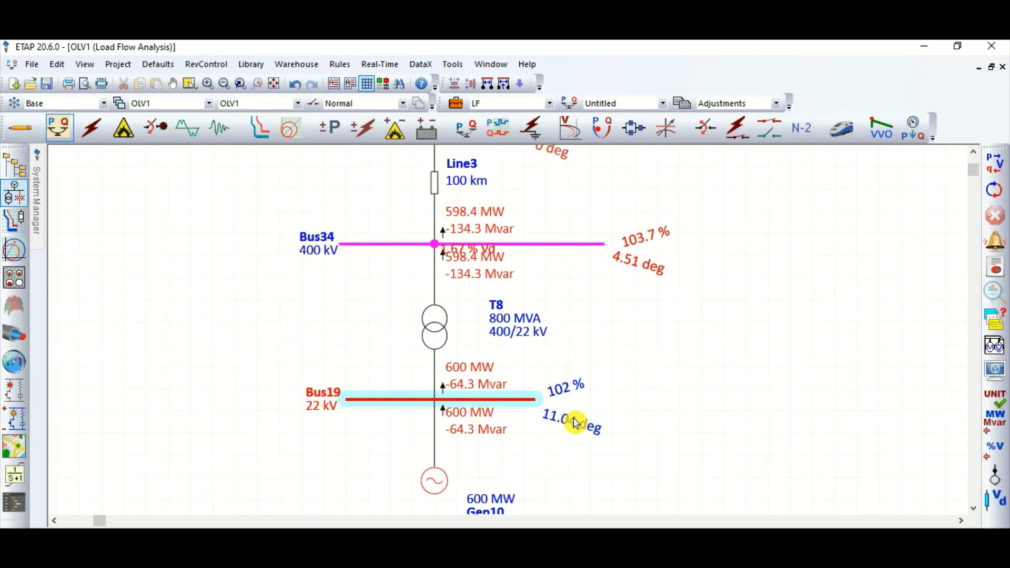
scroll(376, 410, "down", 3, "ctrl")
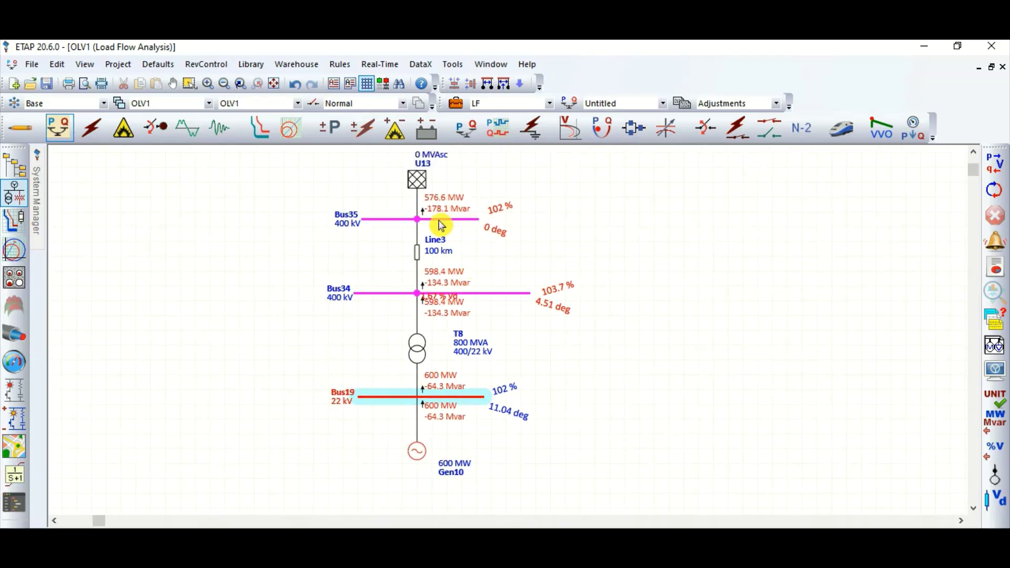
scroll(440, 224, "up", 1, "ctrl")
scroll(313, 359, "down", 1, "ctrl")
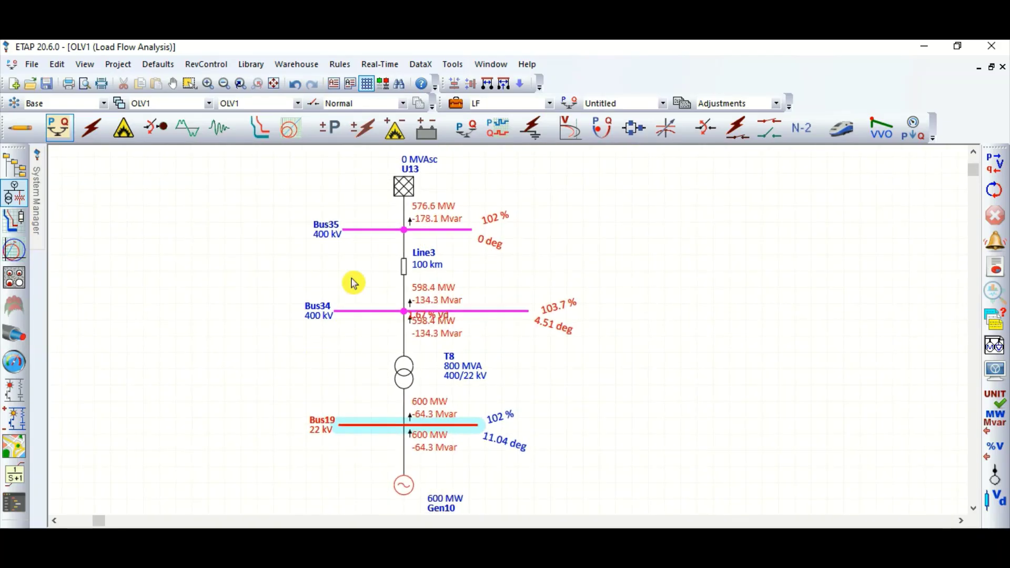
Check the operation mode of generator Gen10 in its editor and close it without changes.
left_click(406, 488)
double_click(408, 489)
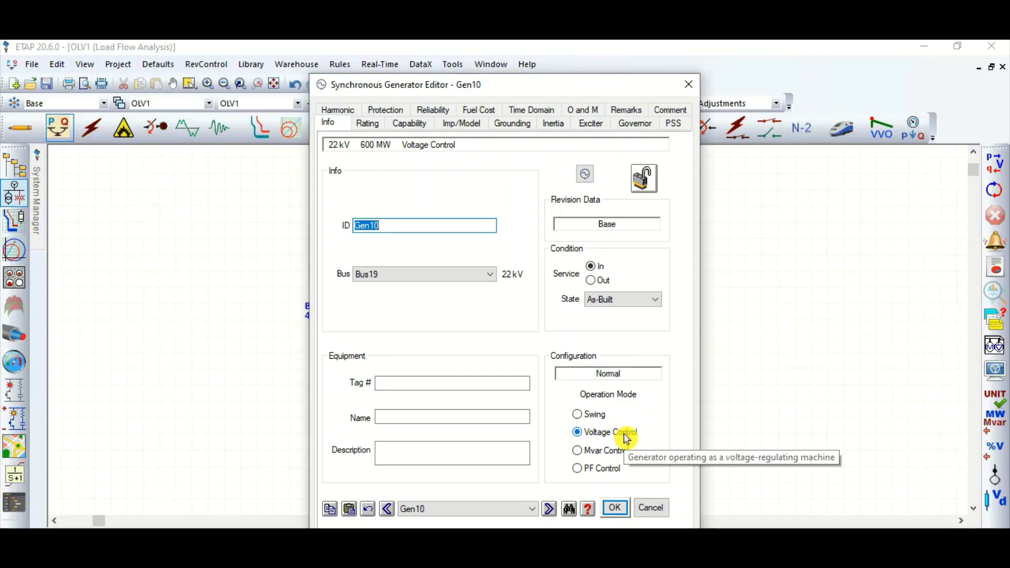
left_click(650, 508)
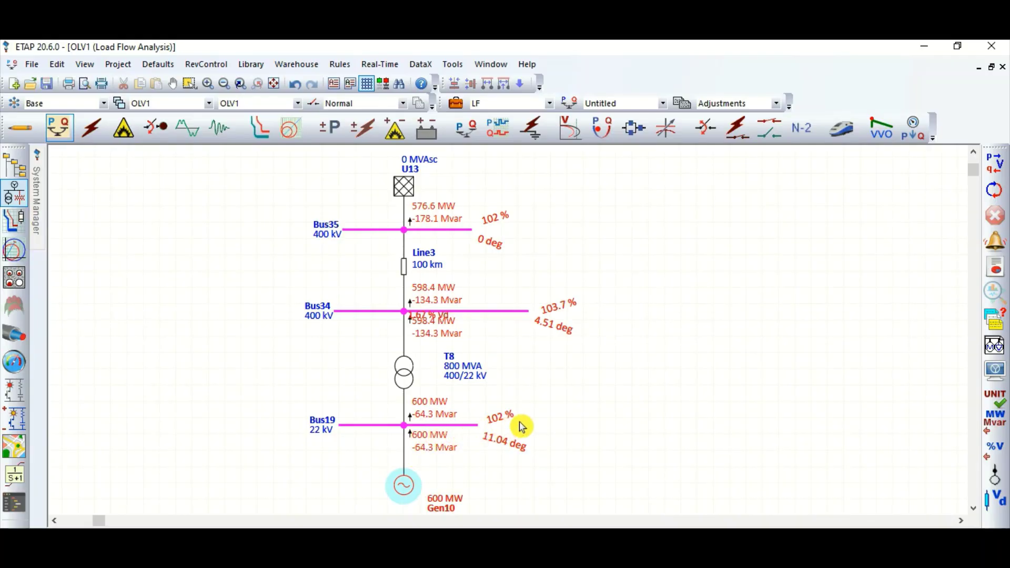
Set the Design voltage of Gen10 to 100 %, rerun the load flow and check the Mvar flows along the network.
double_click(403, 484)
left_click(368, 123)
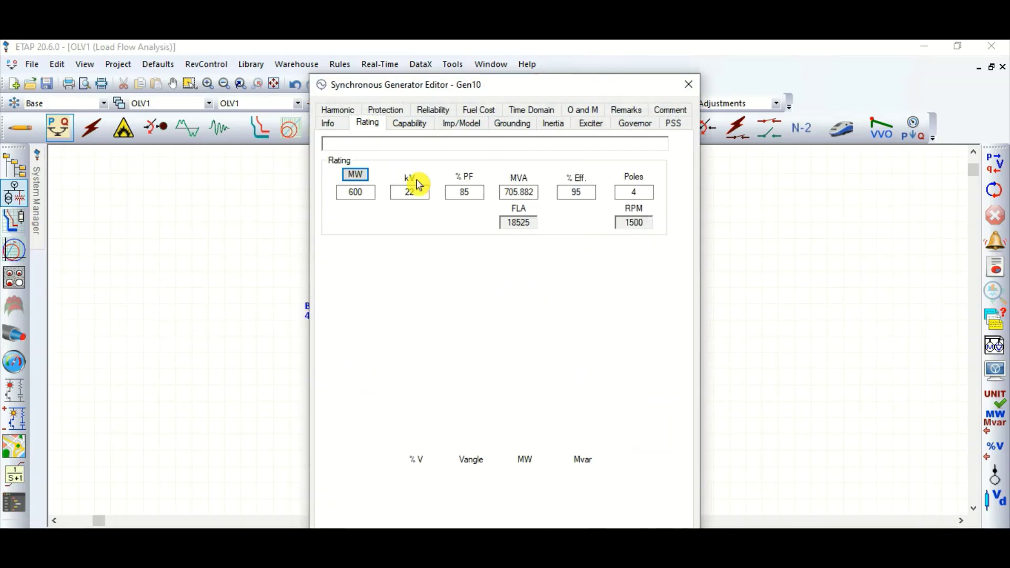
left_click(463, 279)
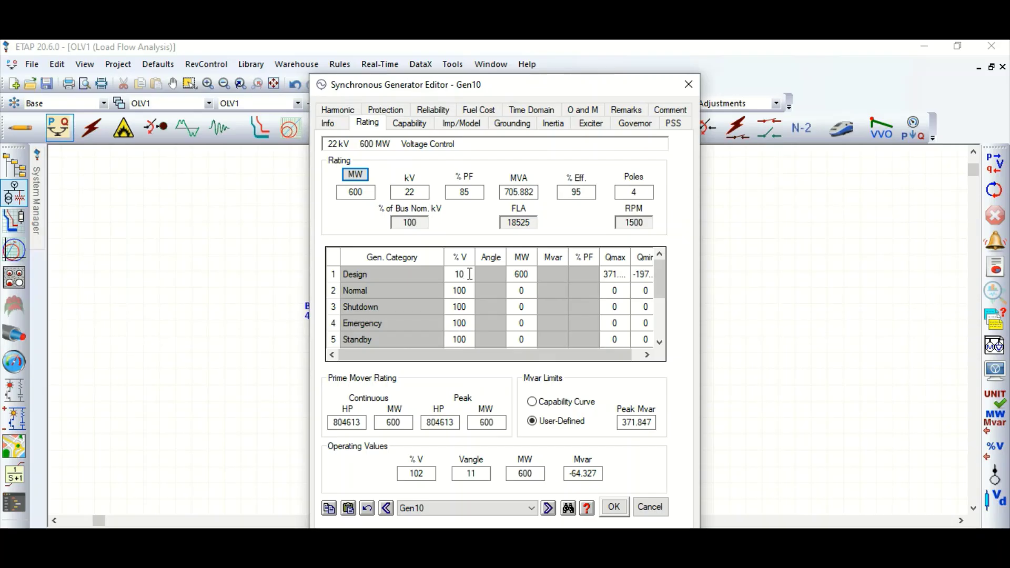
left_click(614, 506)
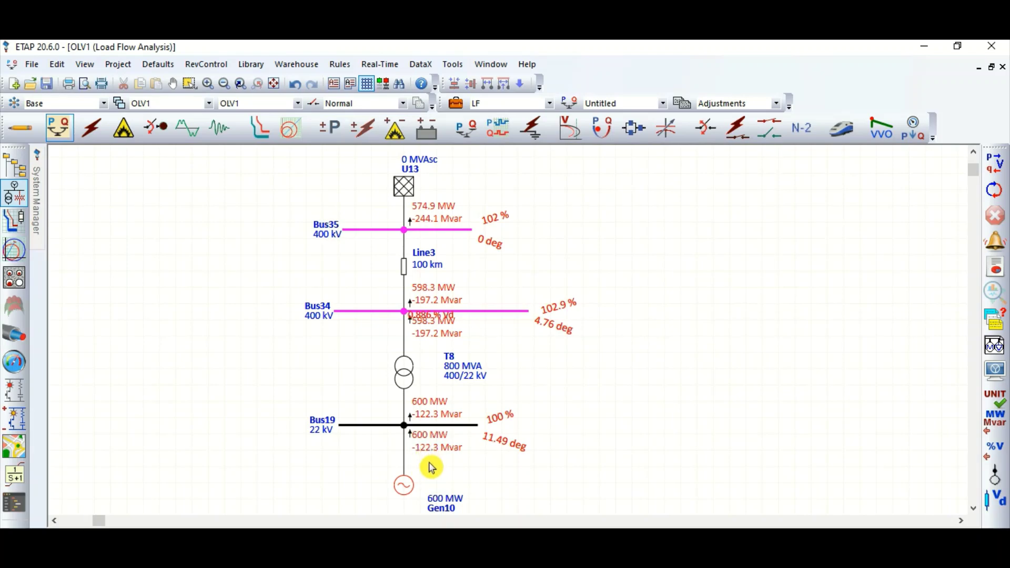
scroll(432, 467, "up", 2)
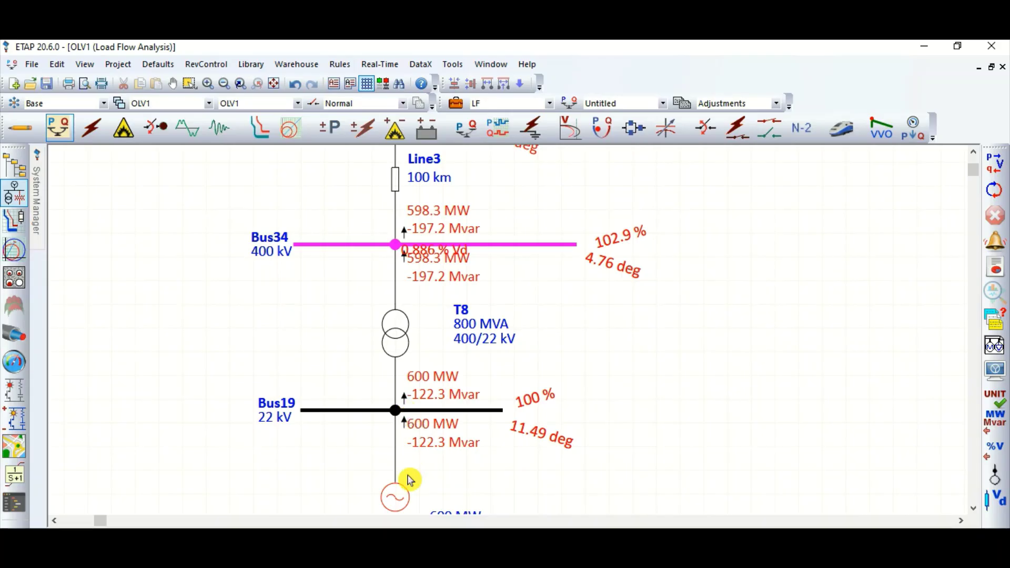
scroll(416, 478, "down", 2)
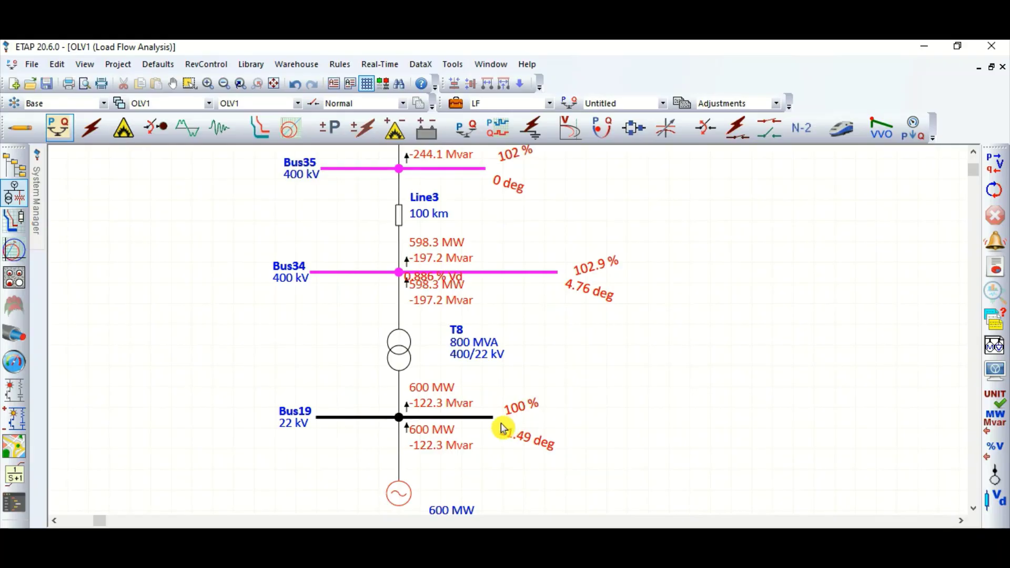
scroll(463, 441, "down", 2)
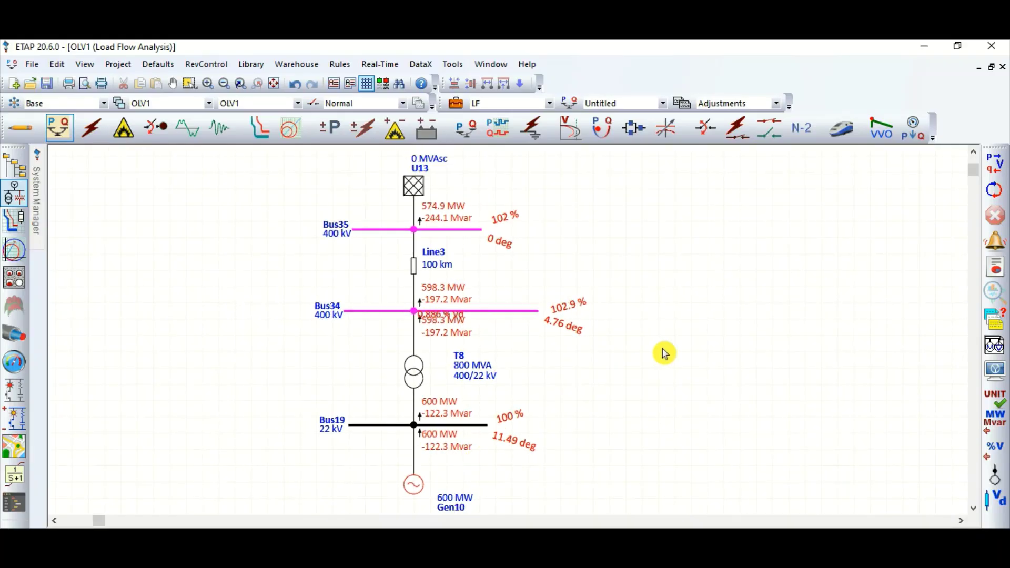